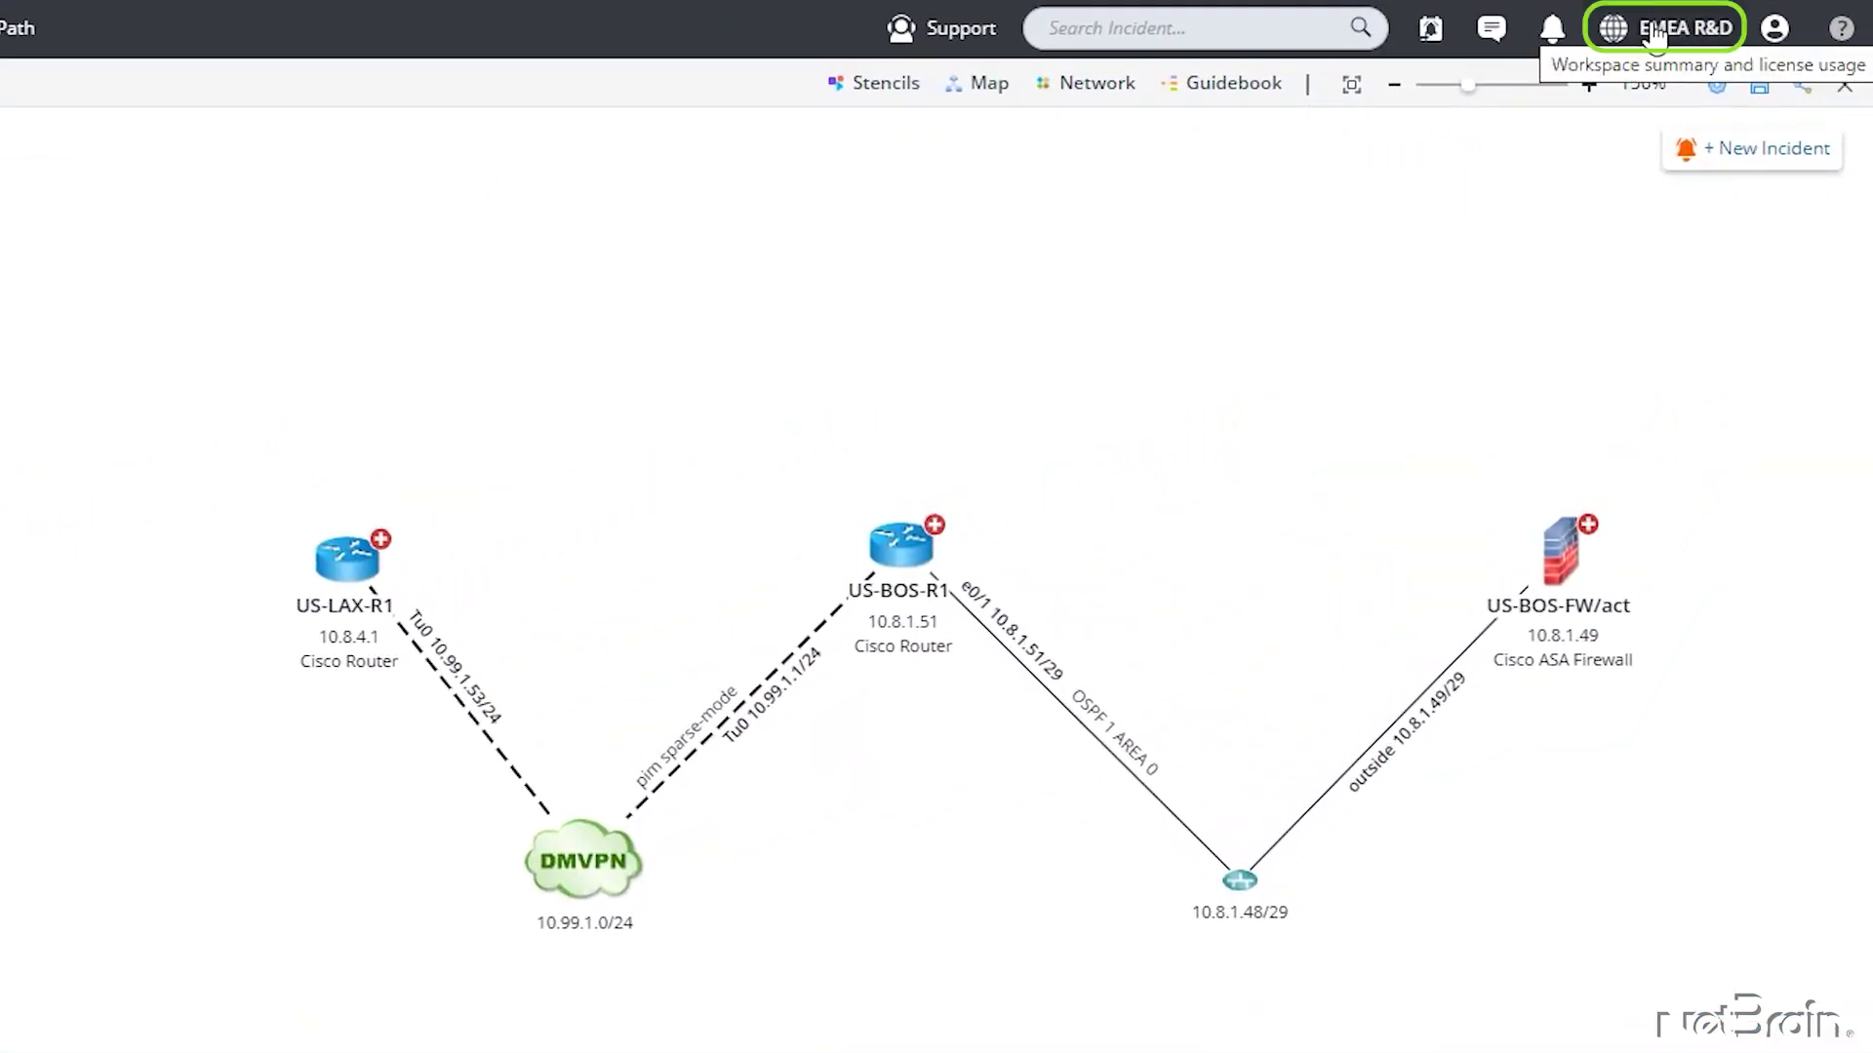
Open Domain Management for the EMEA R&D domain and go to its Fine Tune tools.
click(1656, 32)
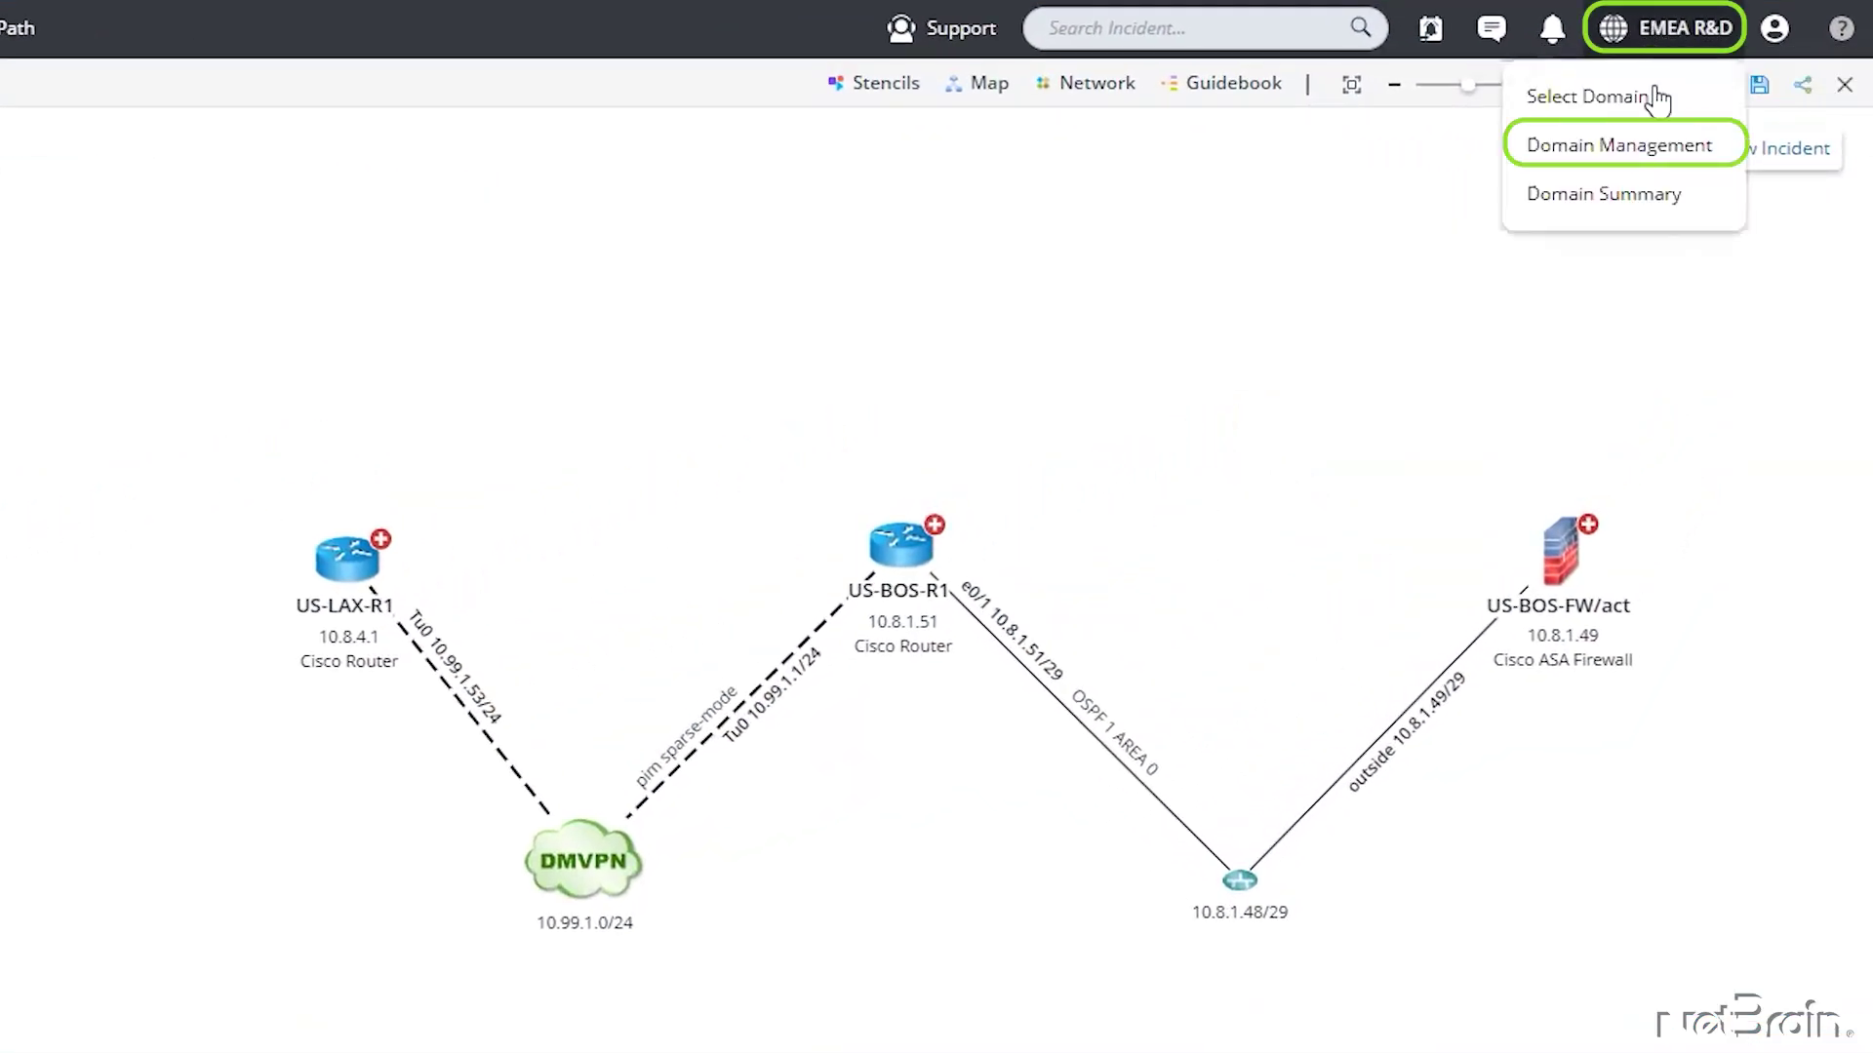
click(1649, 149)
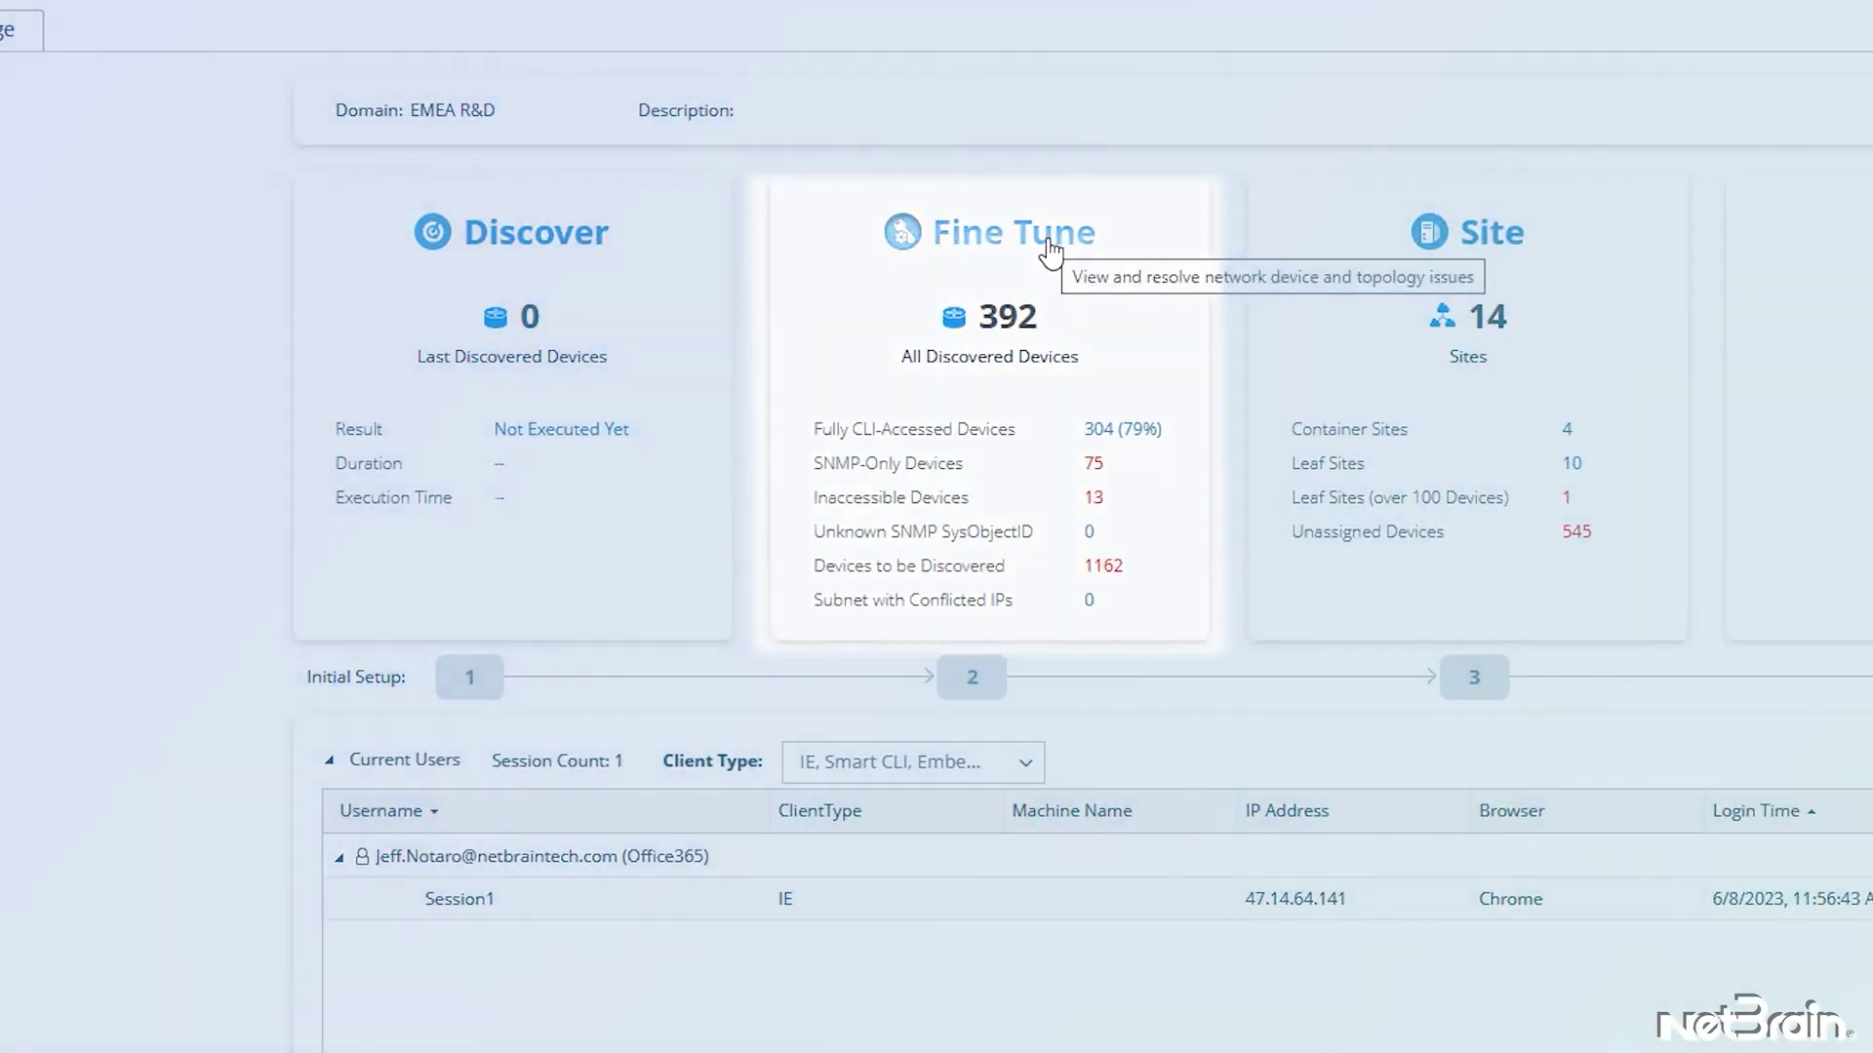
click(1051, 254)
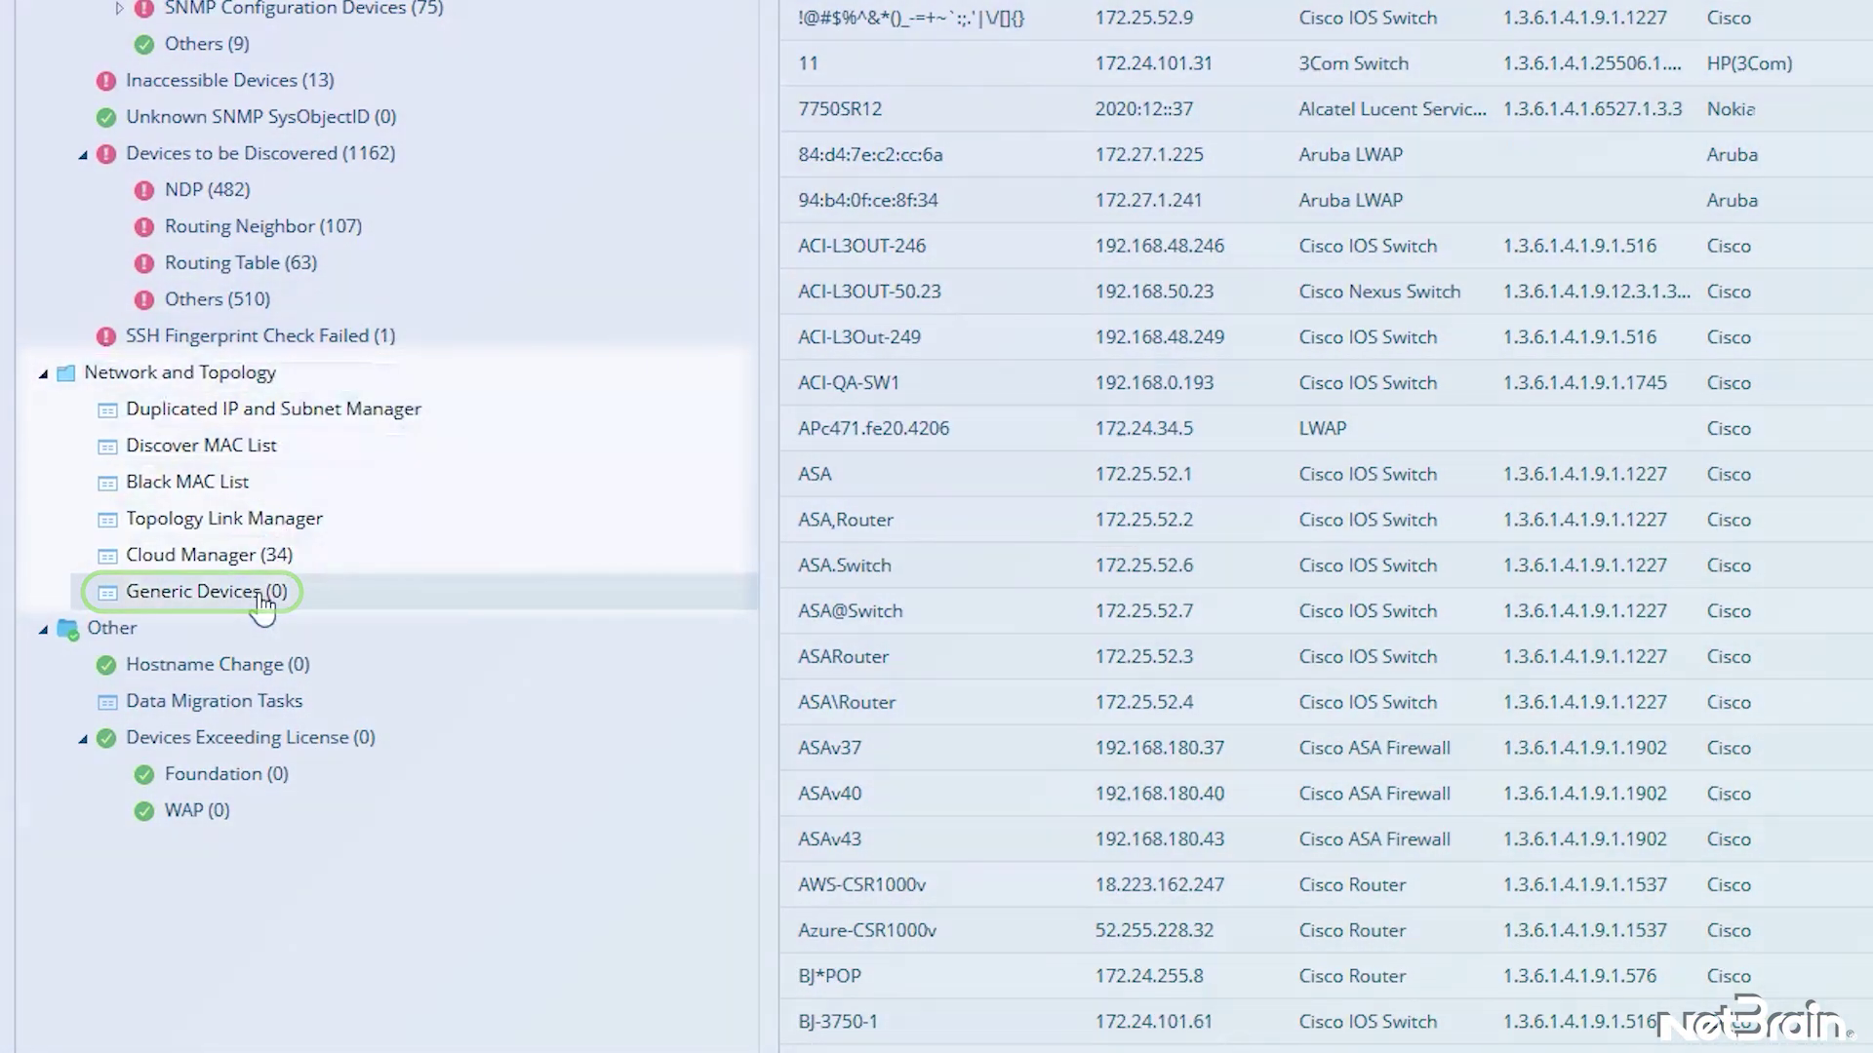
Add generic device US-LAX-ASA-Generic, management IP 10.8.5.7, with device type Cisco ASA Firewall.
click(261, 597)
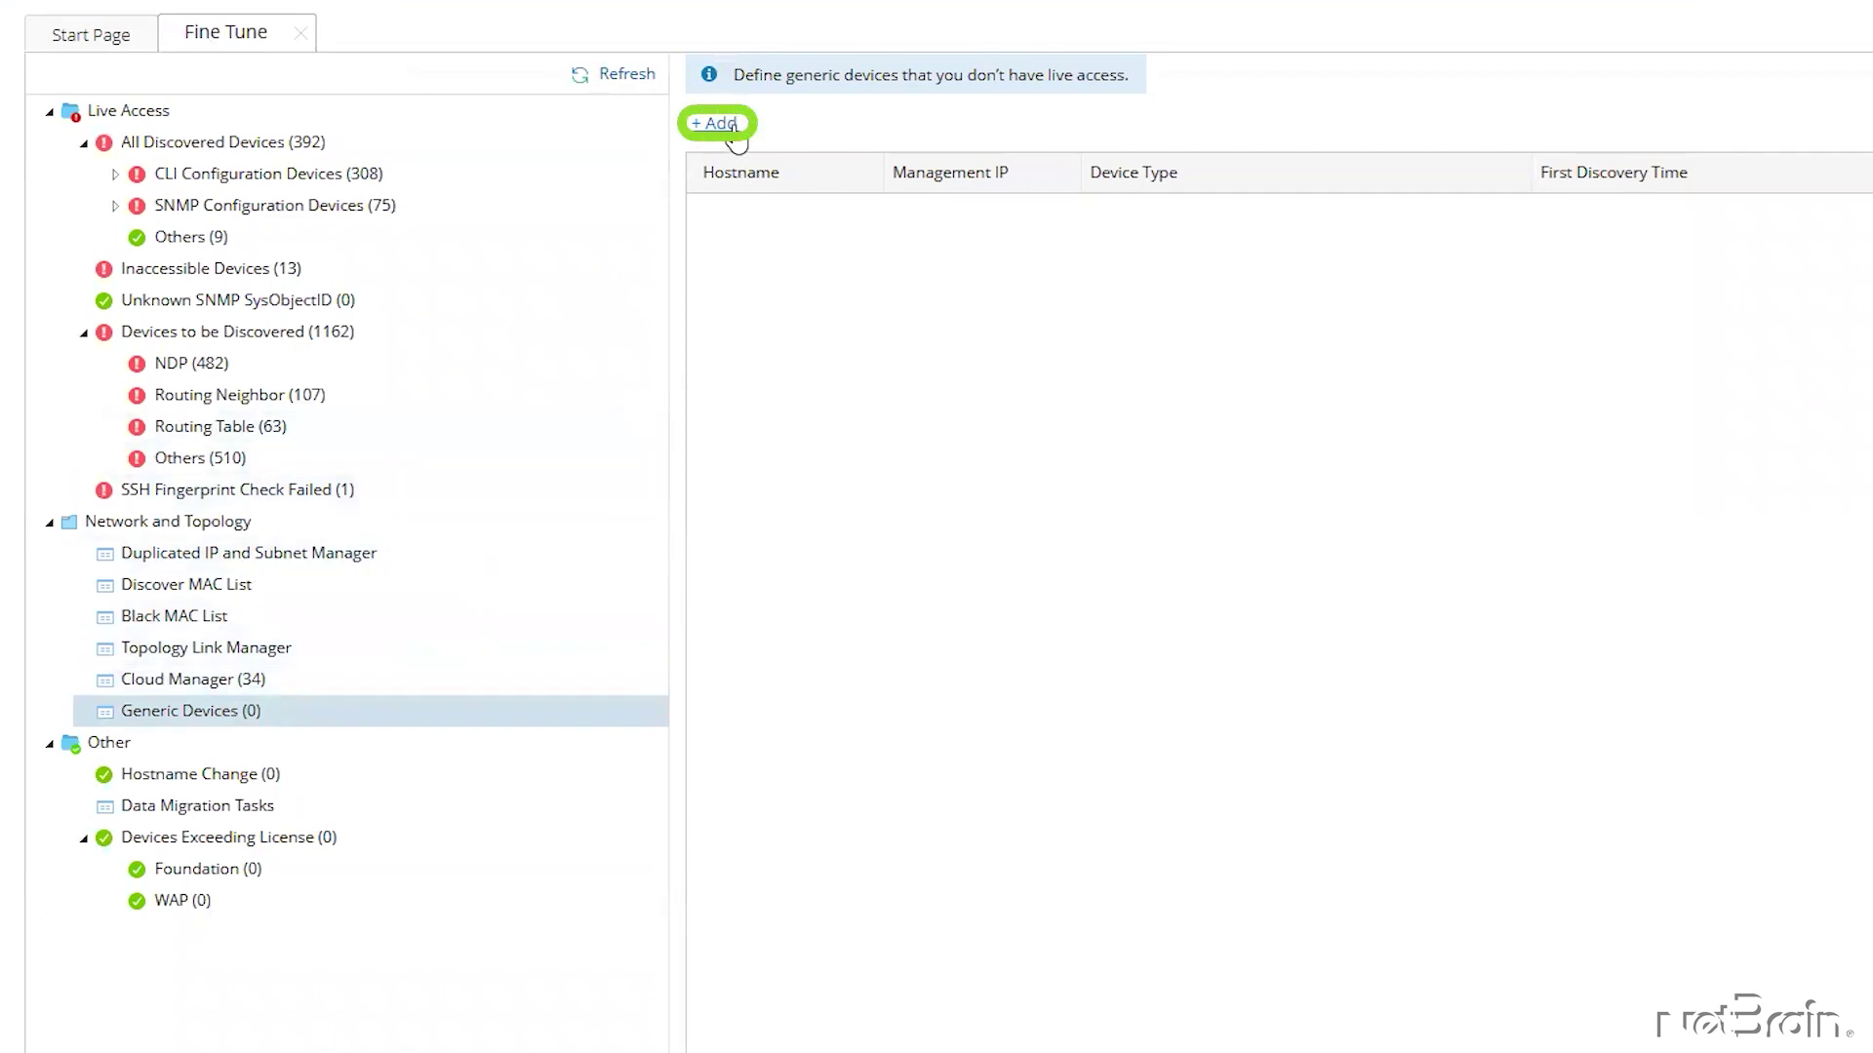
click(722, 125)
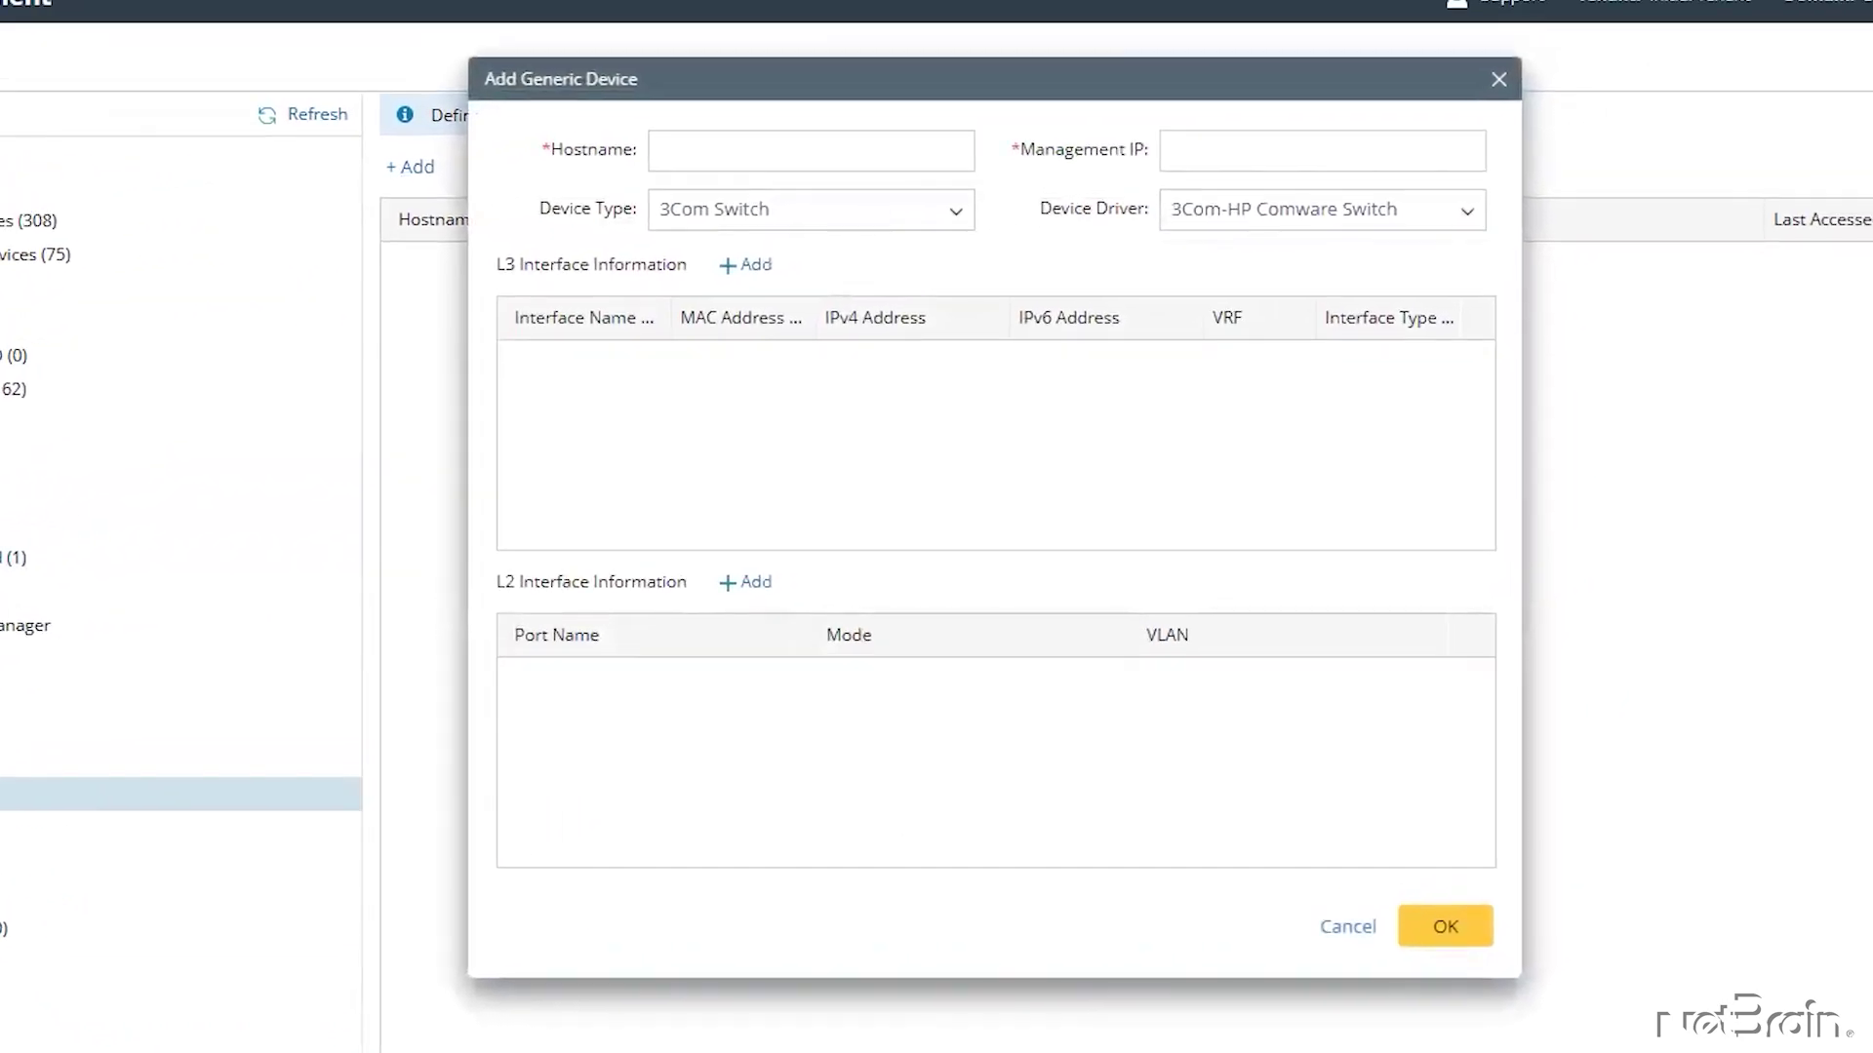
text(US-LAX-ASA-Generic)
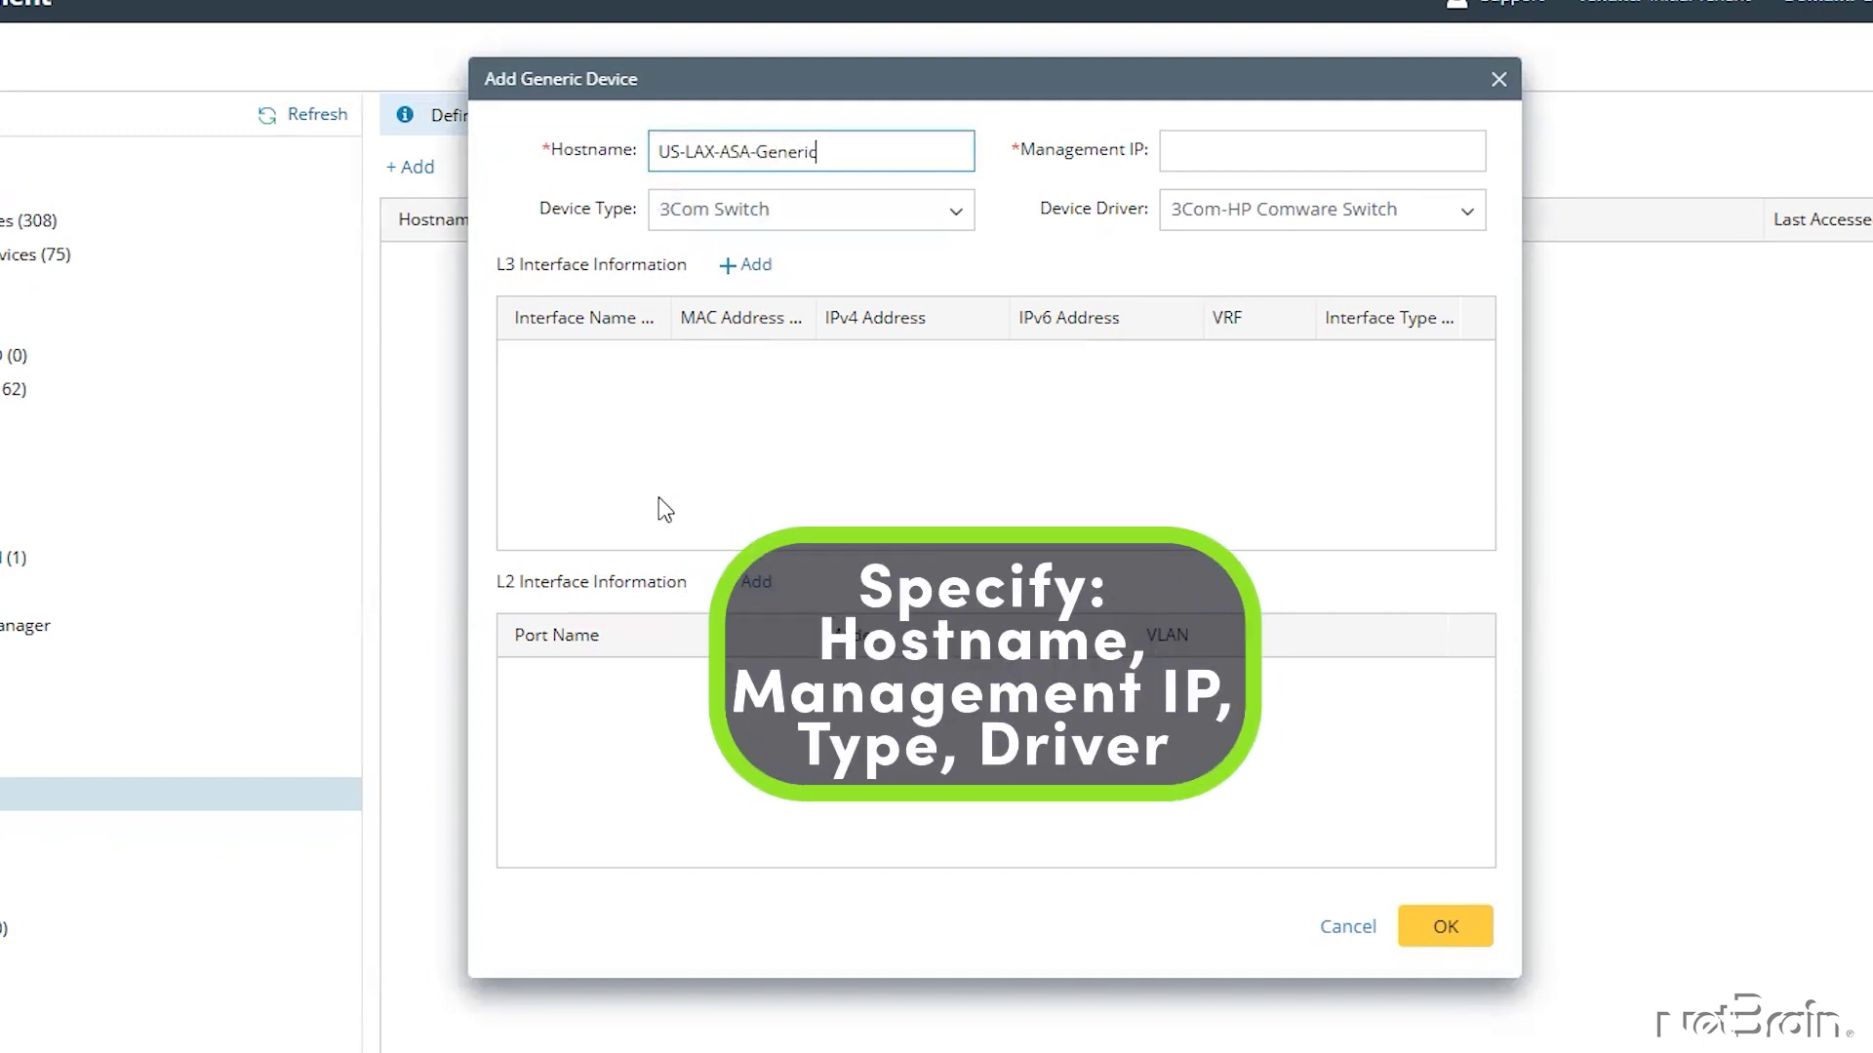
key(Tab)
text(10.)
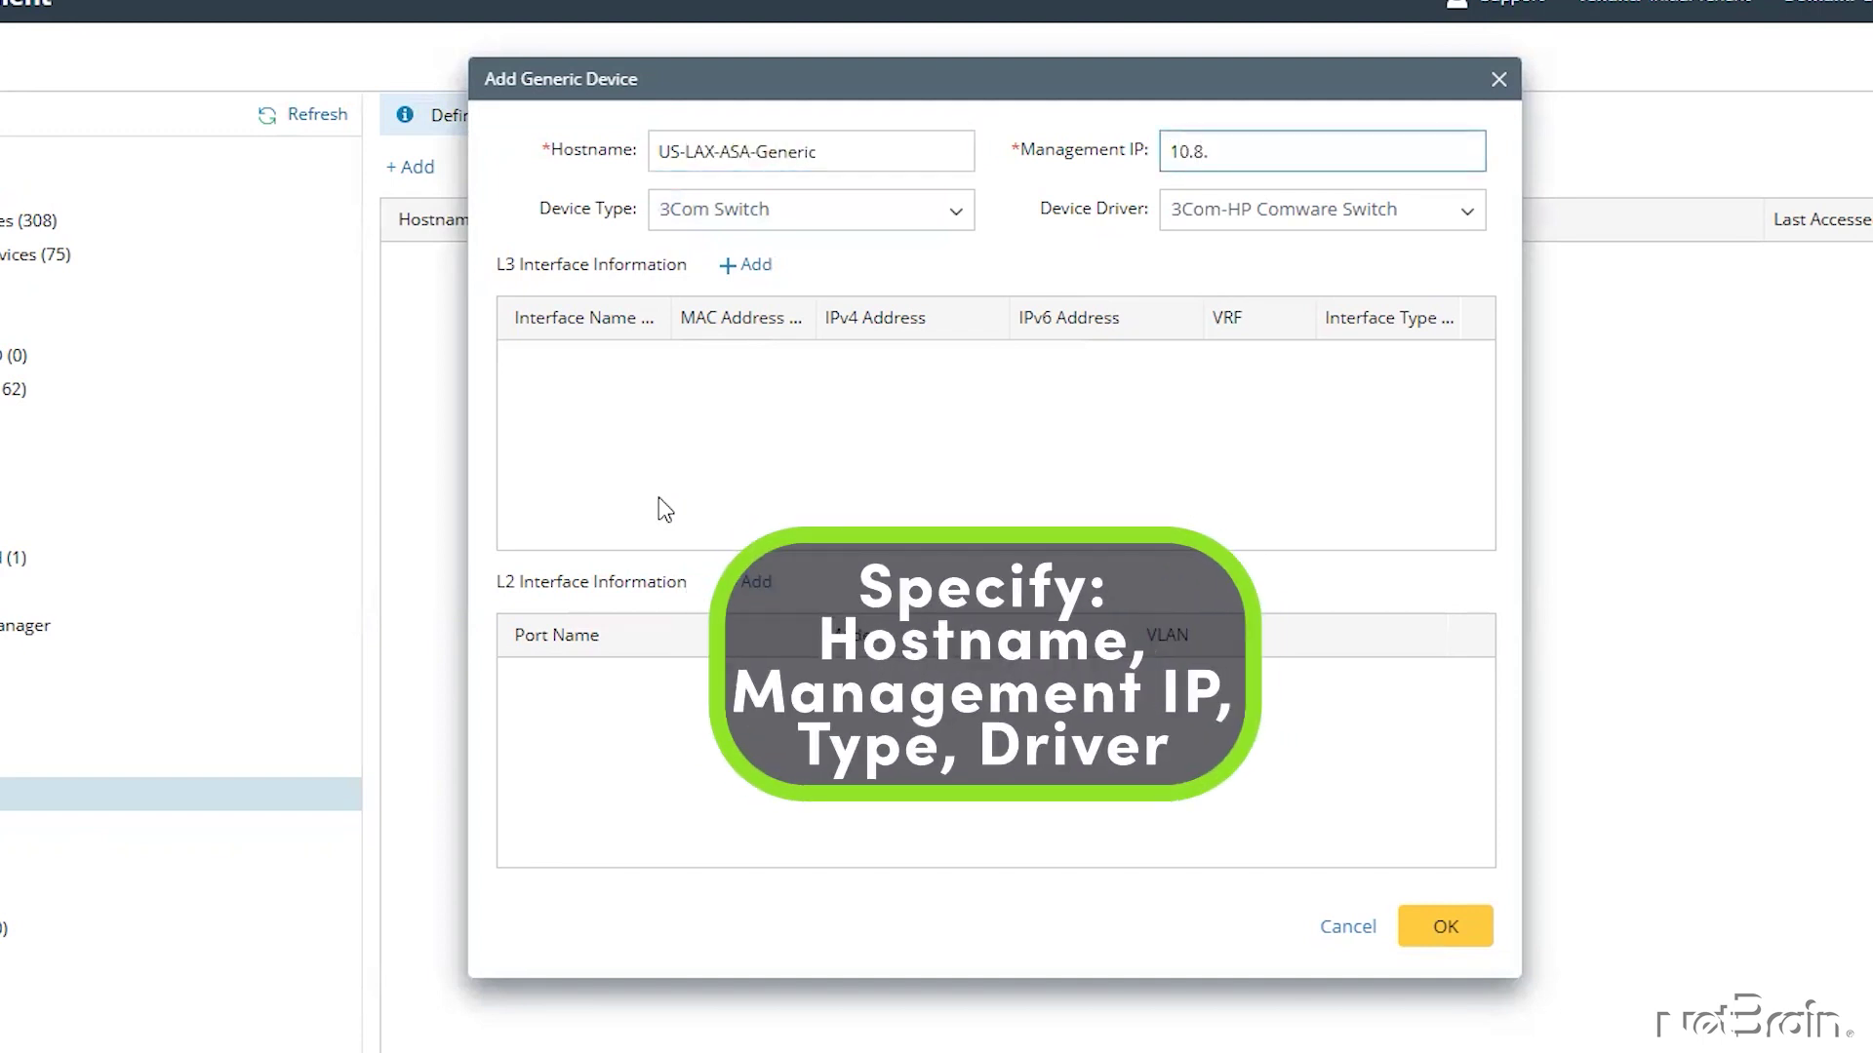
text(8.5.7)
click(891, 214)
scroll(960, 280, down, 2)
drag(960, 279, 966, 331)
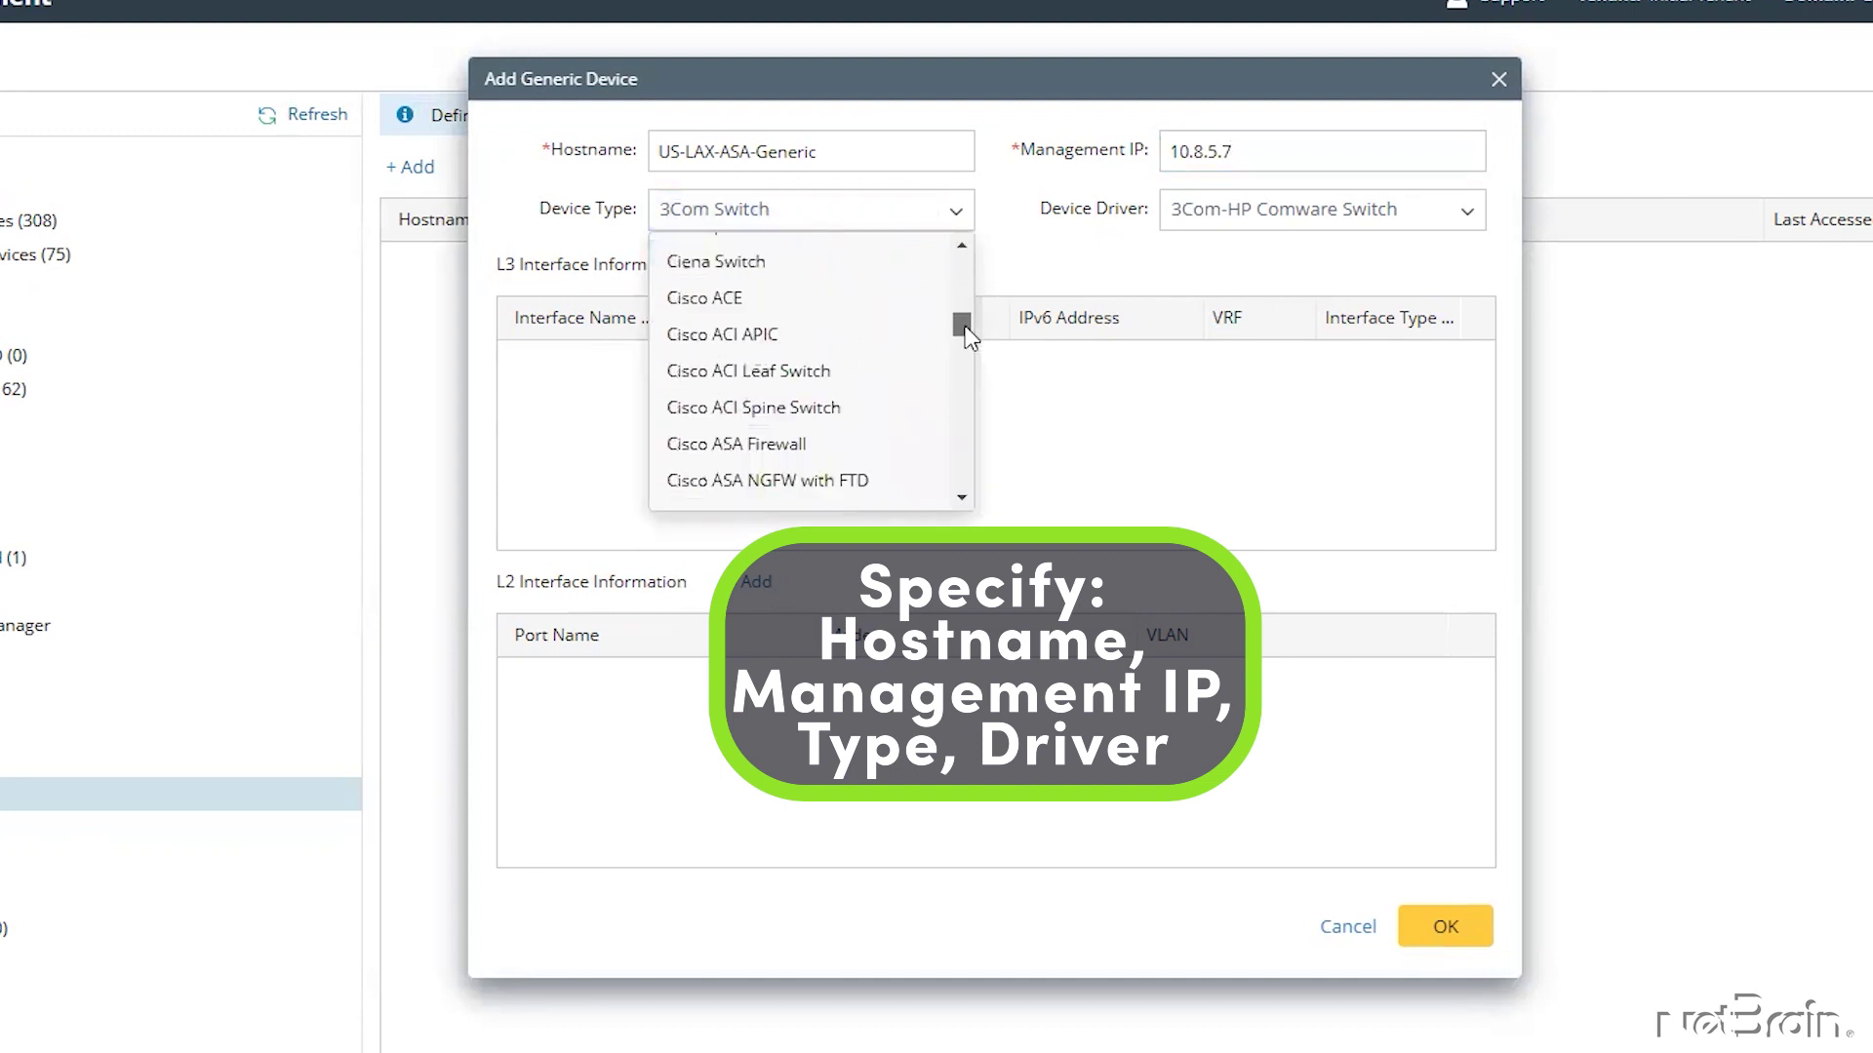
click(865, 443)
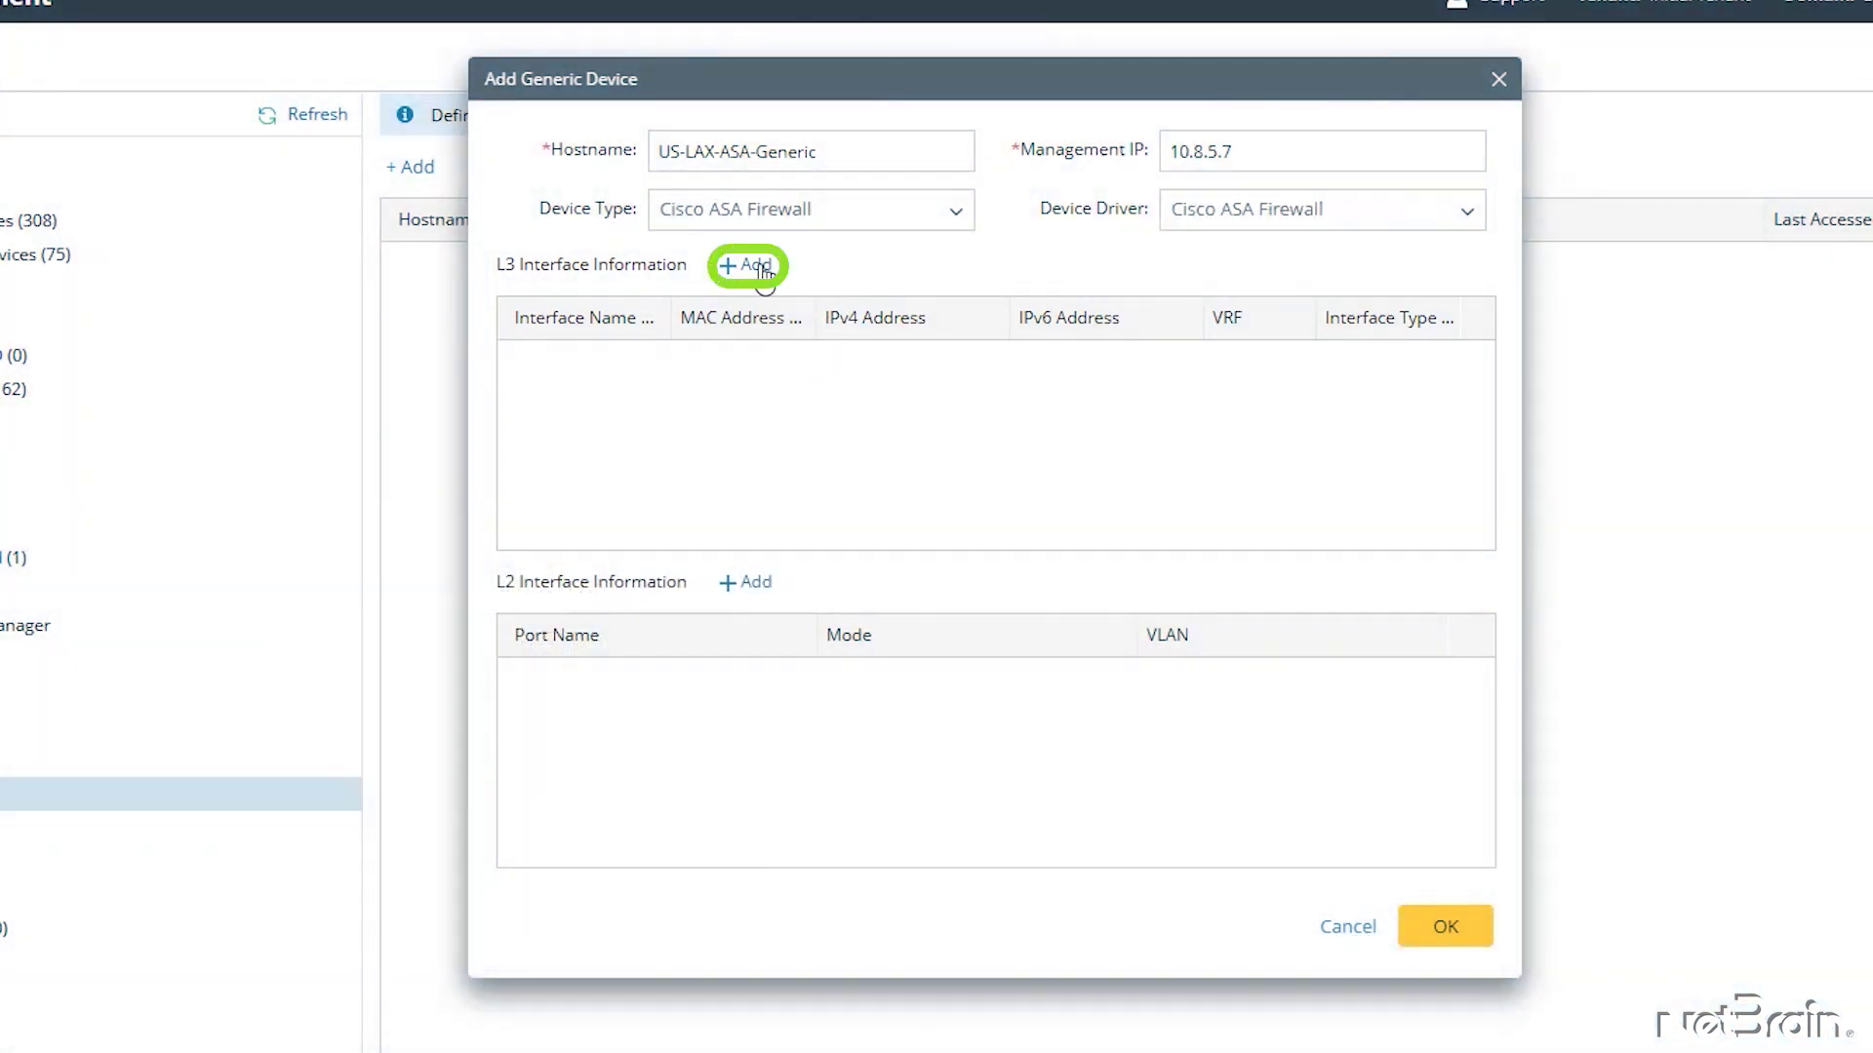
Add L3 interface Ethernet0/0 with IPv4 address 10.8.5.5/24.
click(762, 267)
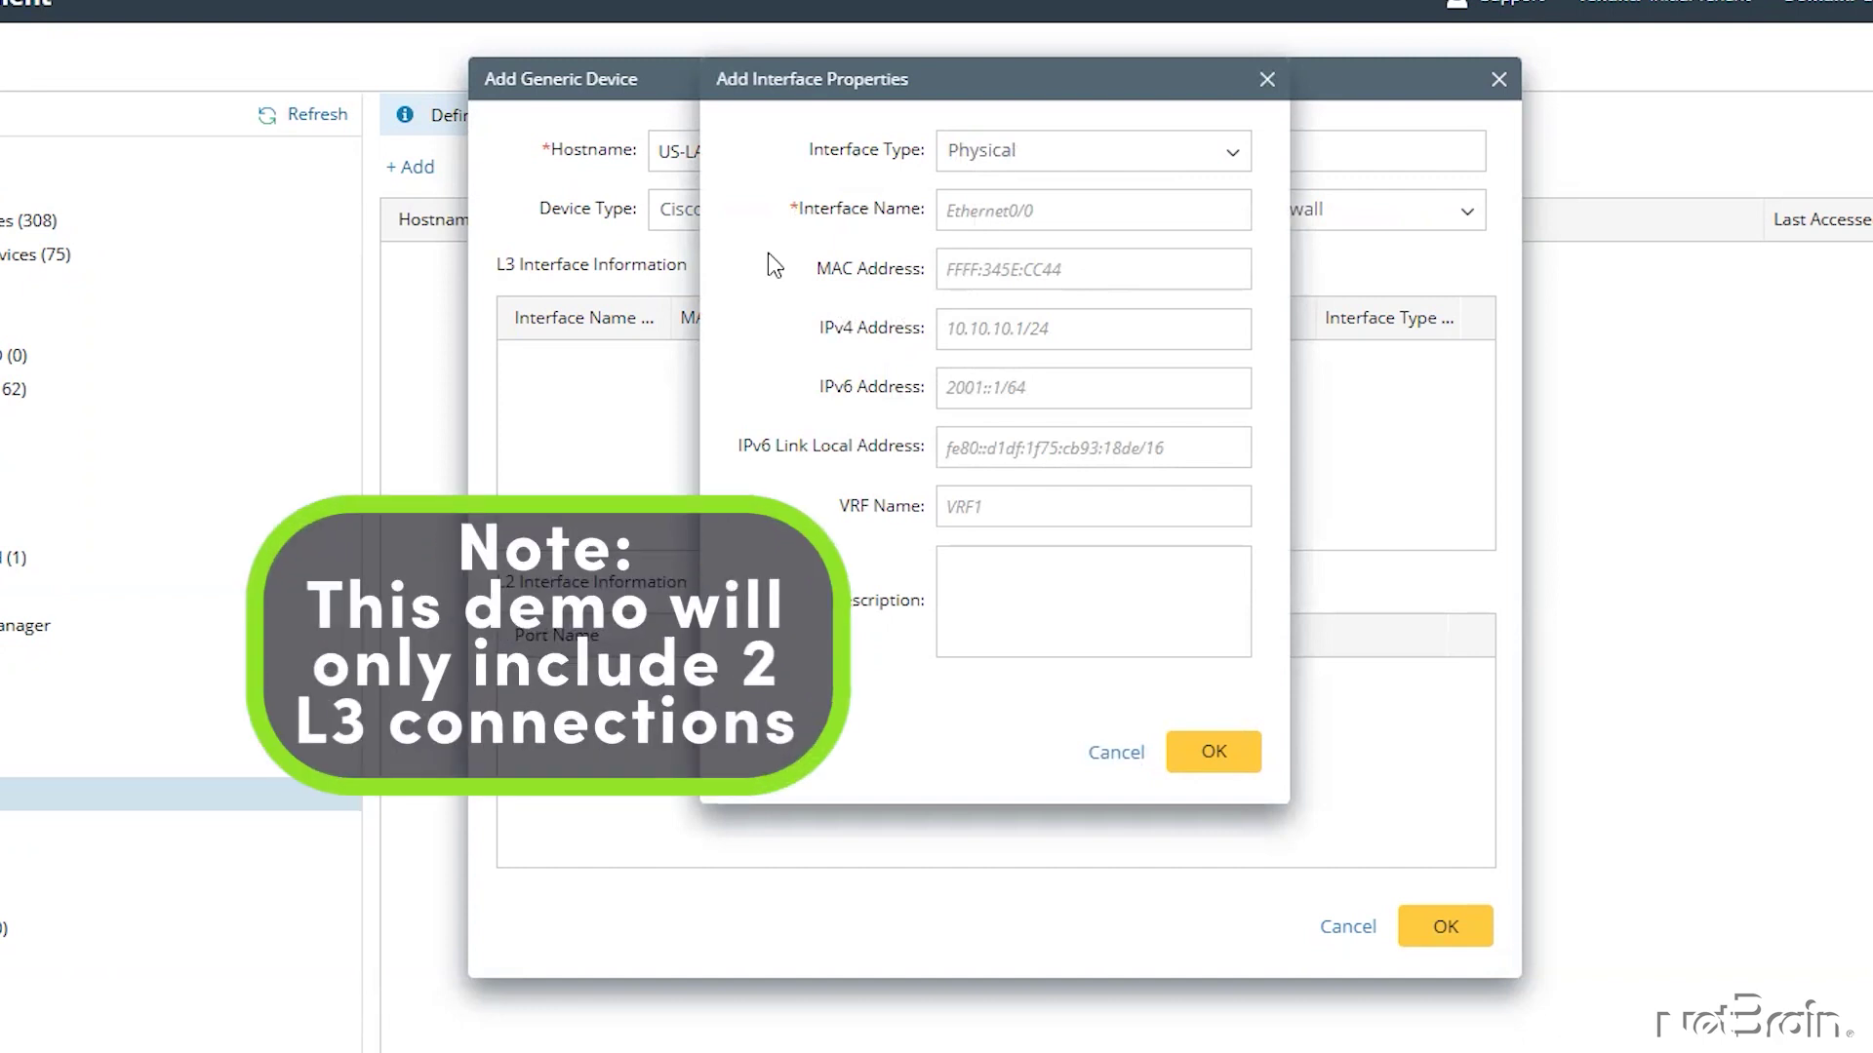
click(989, 200)
text(Ethernet0/0)
click(1170, 329)
text(10.8.5.5/2)
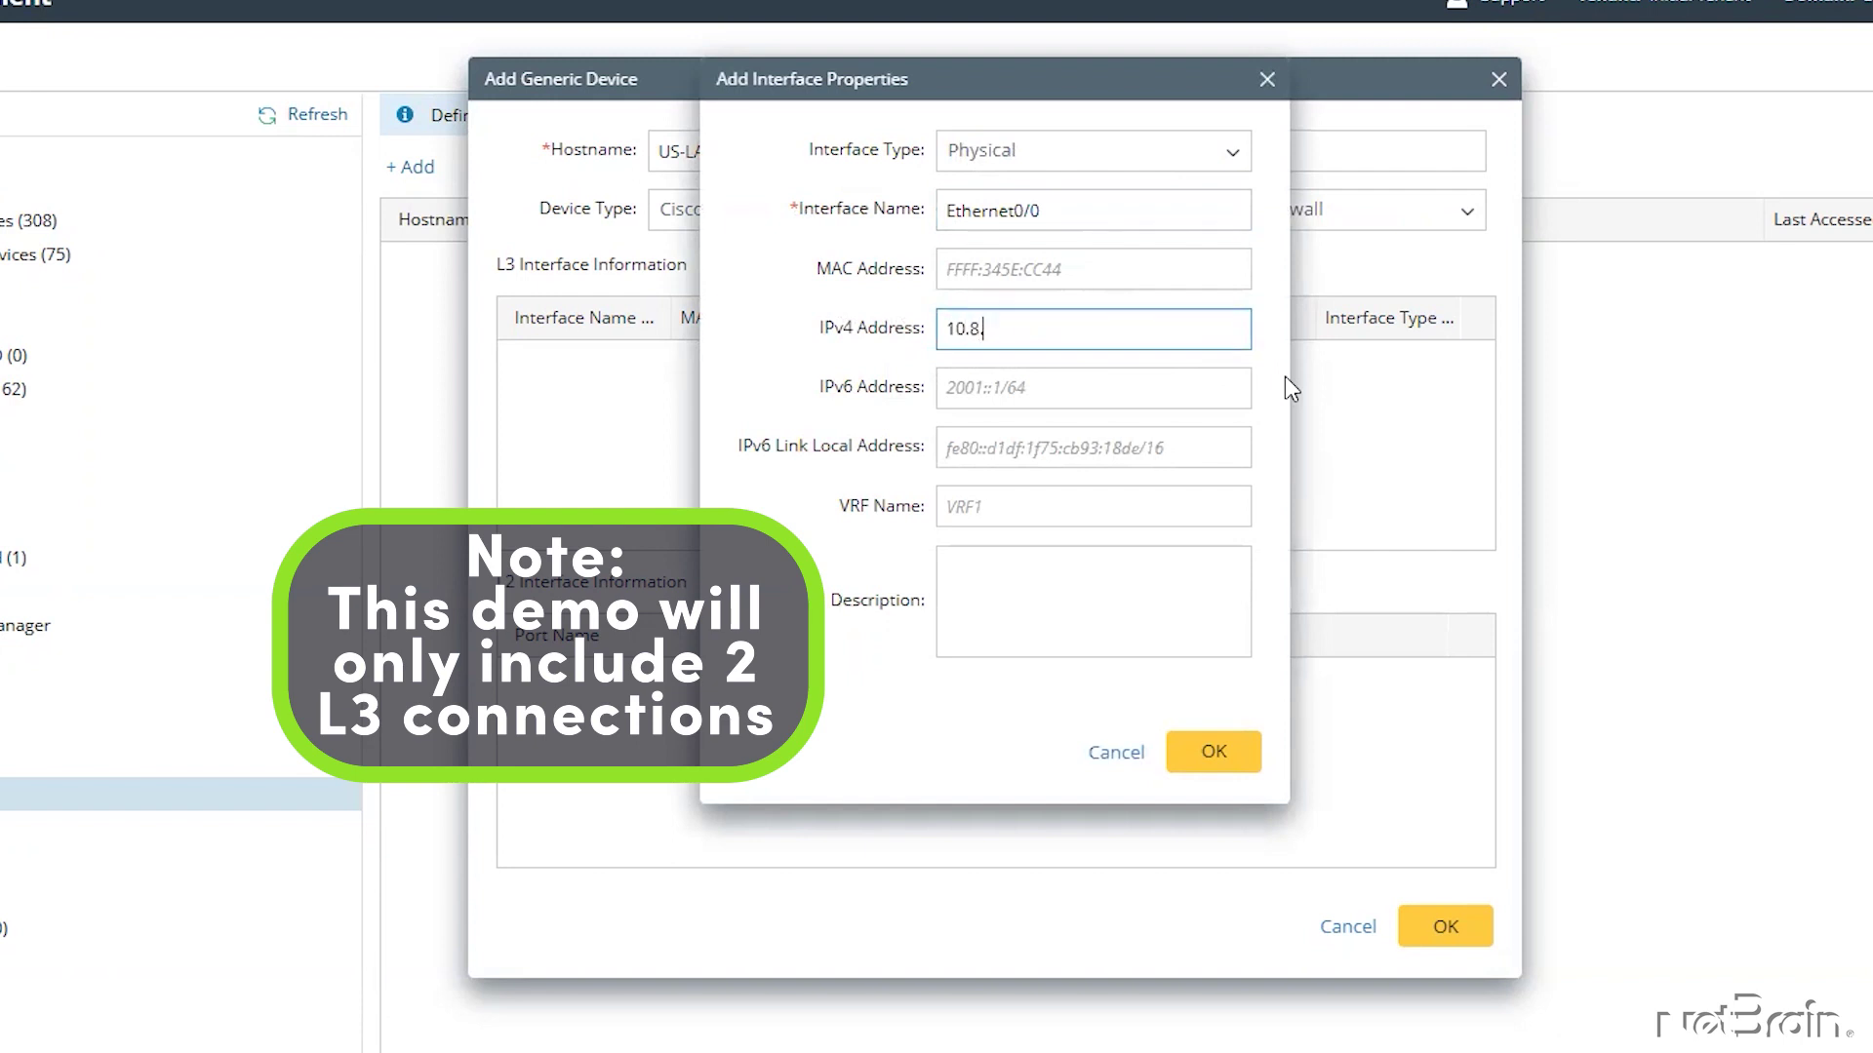
text(4)
click(1221, 754)
Add a second L3 interface Ethernet0/1 with IPv4 address 10.8.4.5/24.
click(747, 265)
click(1009, 225)
text(Ethernet0/1)
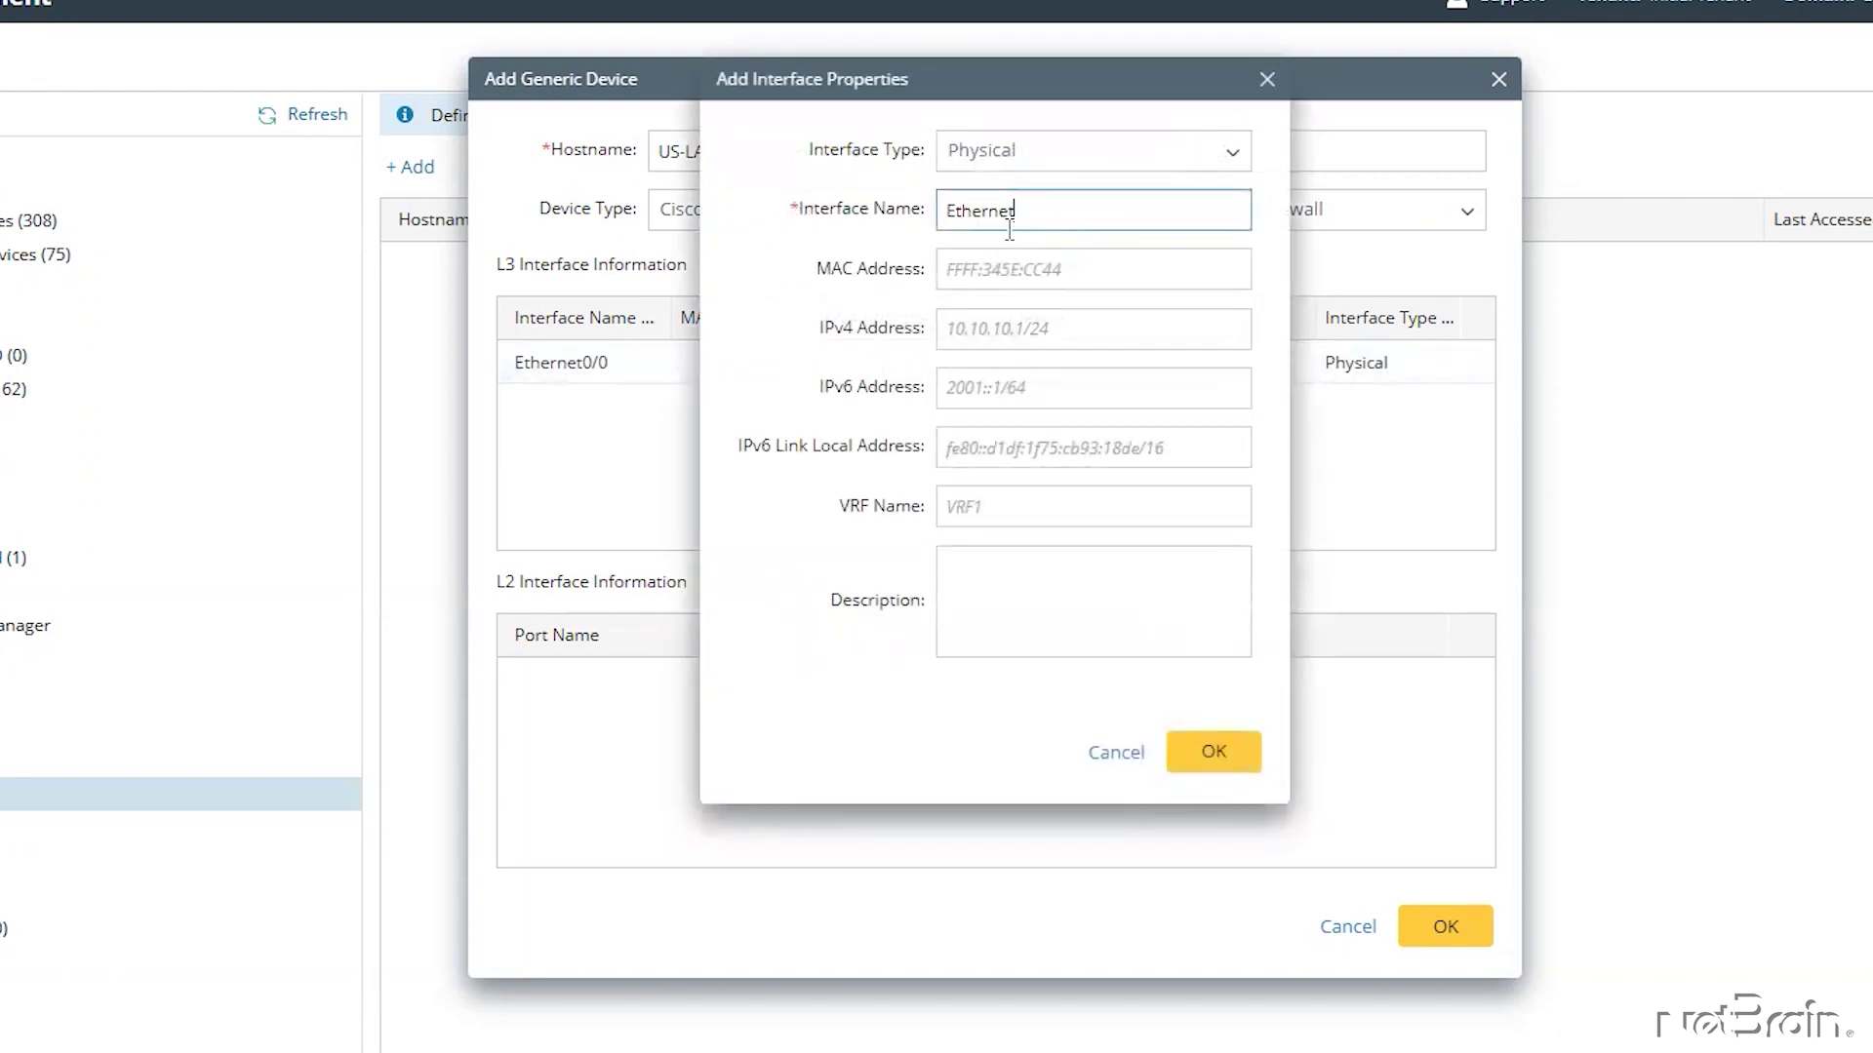
key(Tab)
key(Tab)
text(10.8.4.5/24)
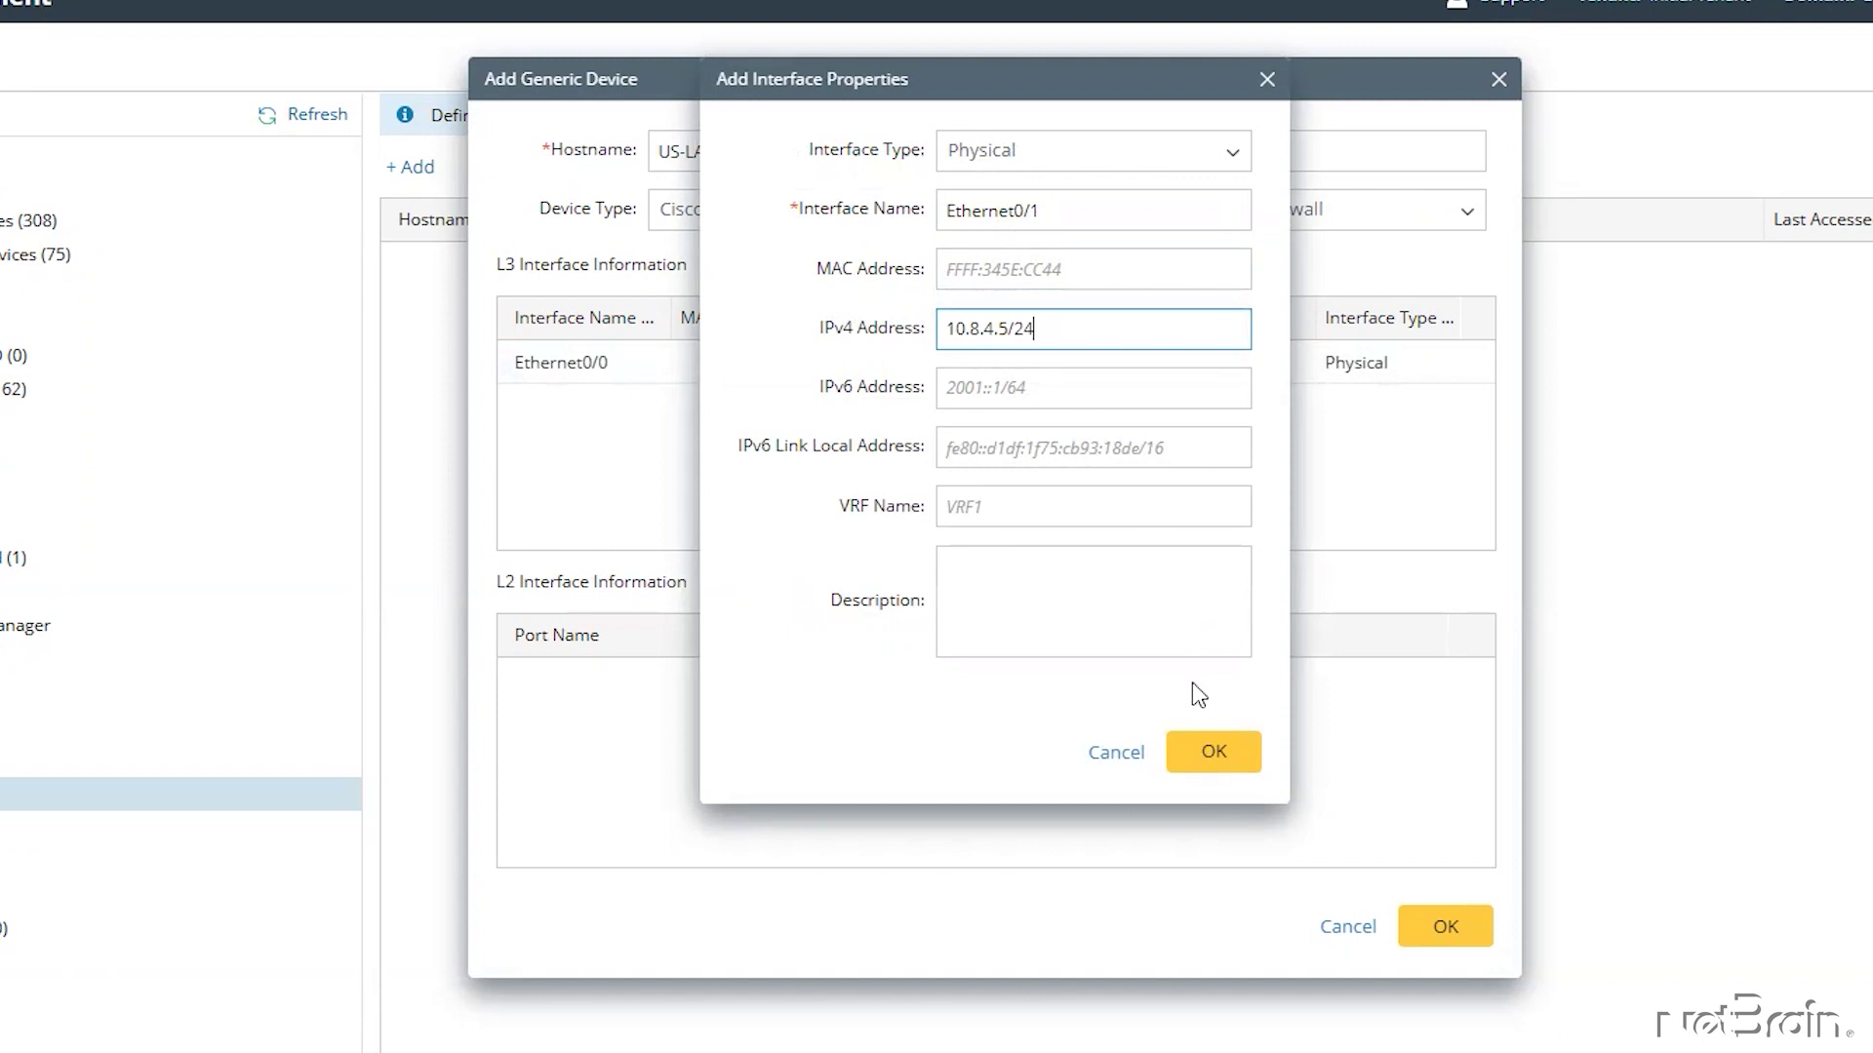
click(1214, 757)
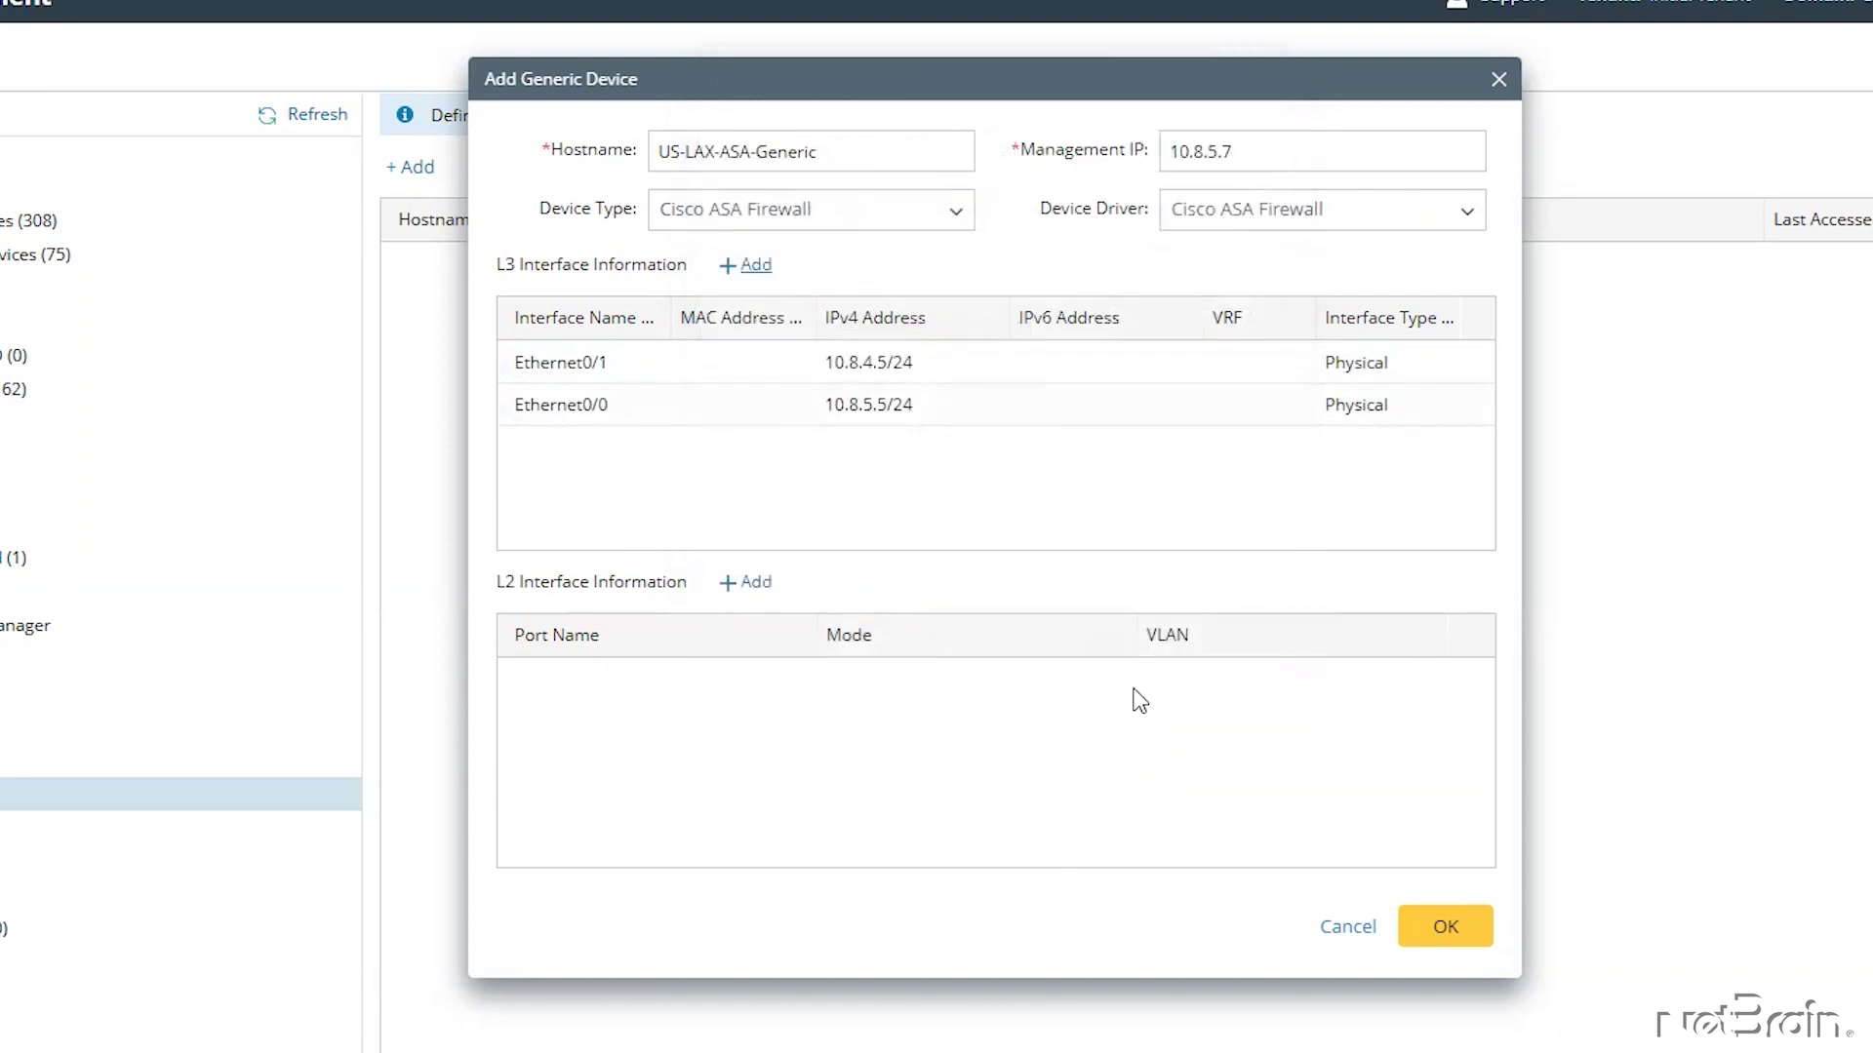
click(756, 584)
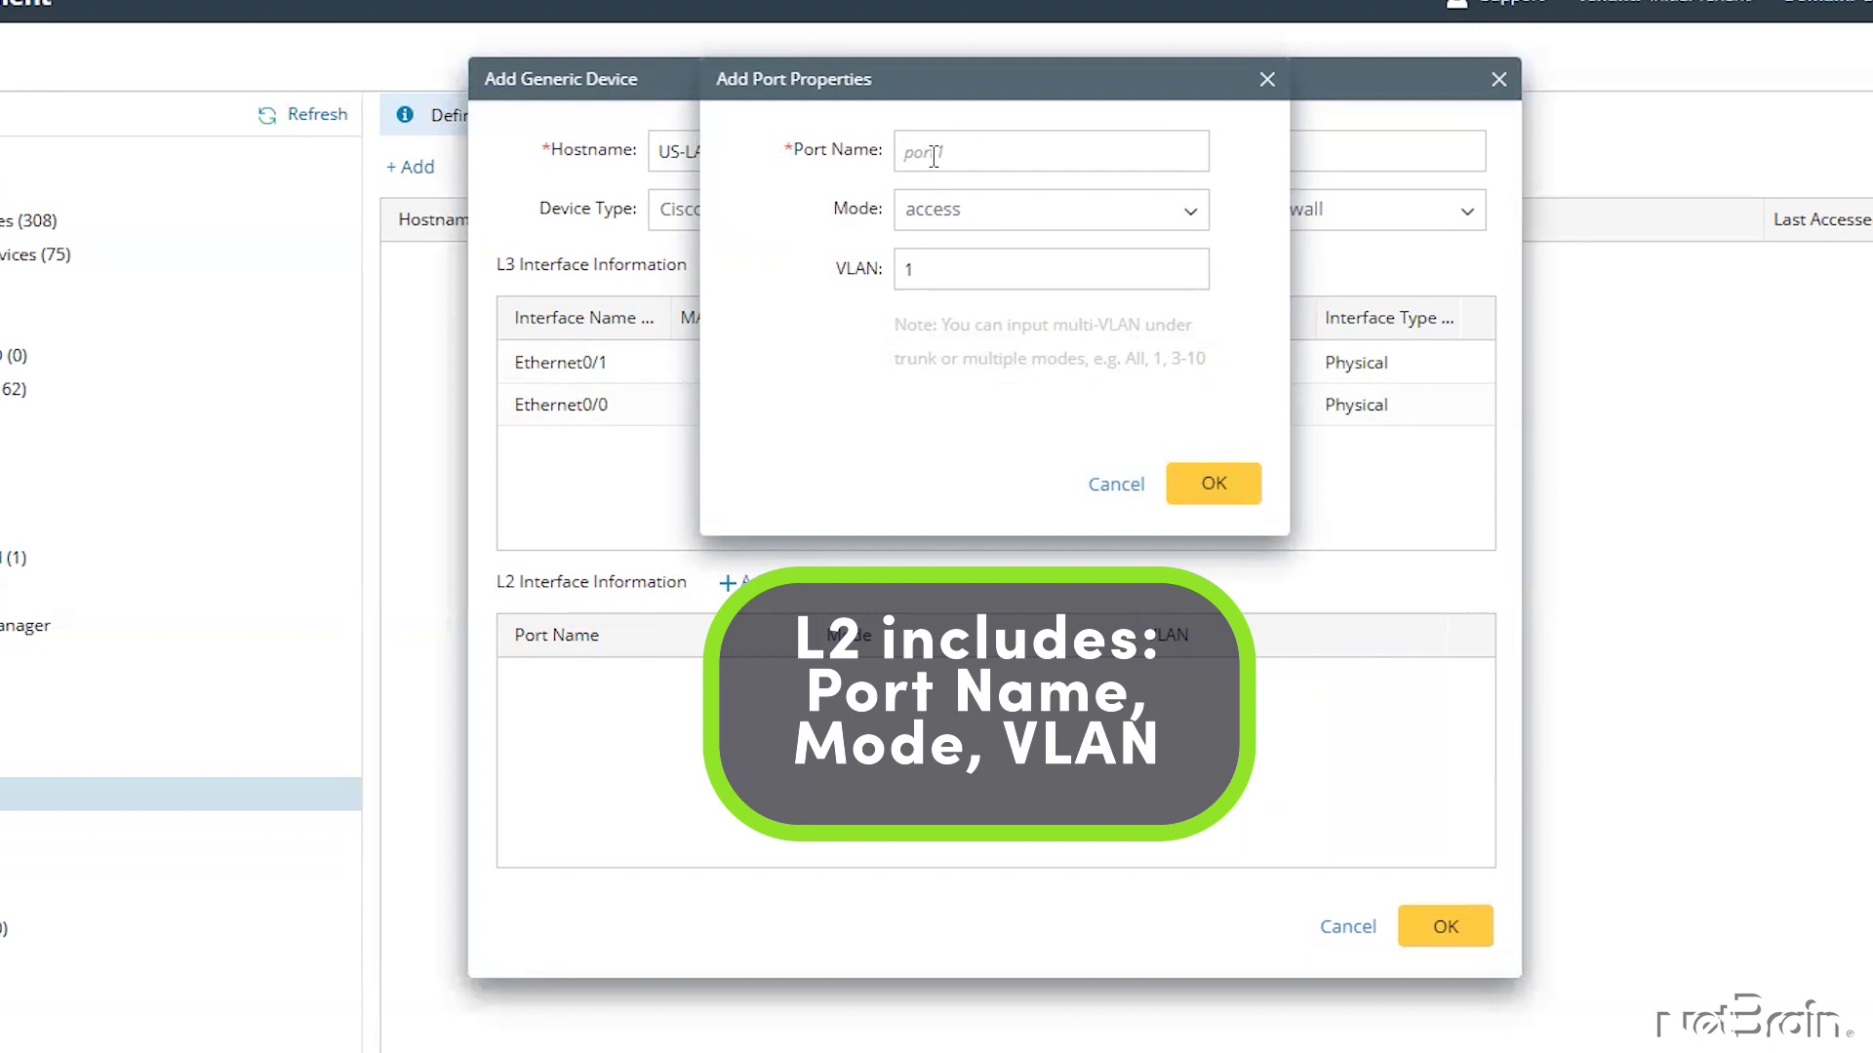
click(941, 211)
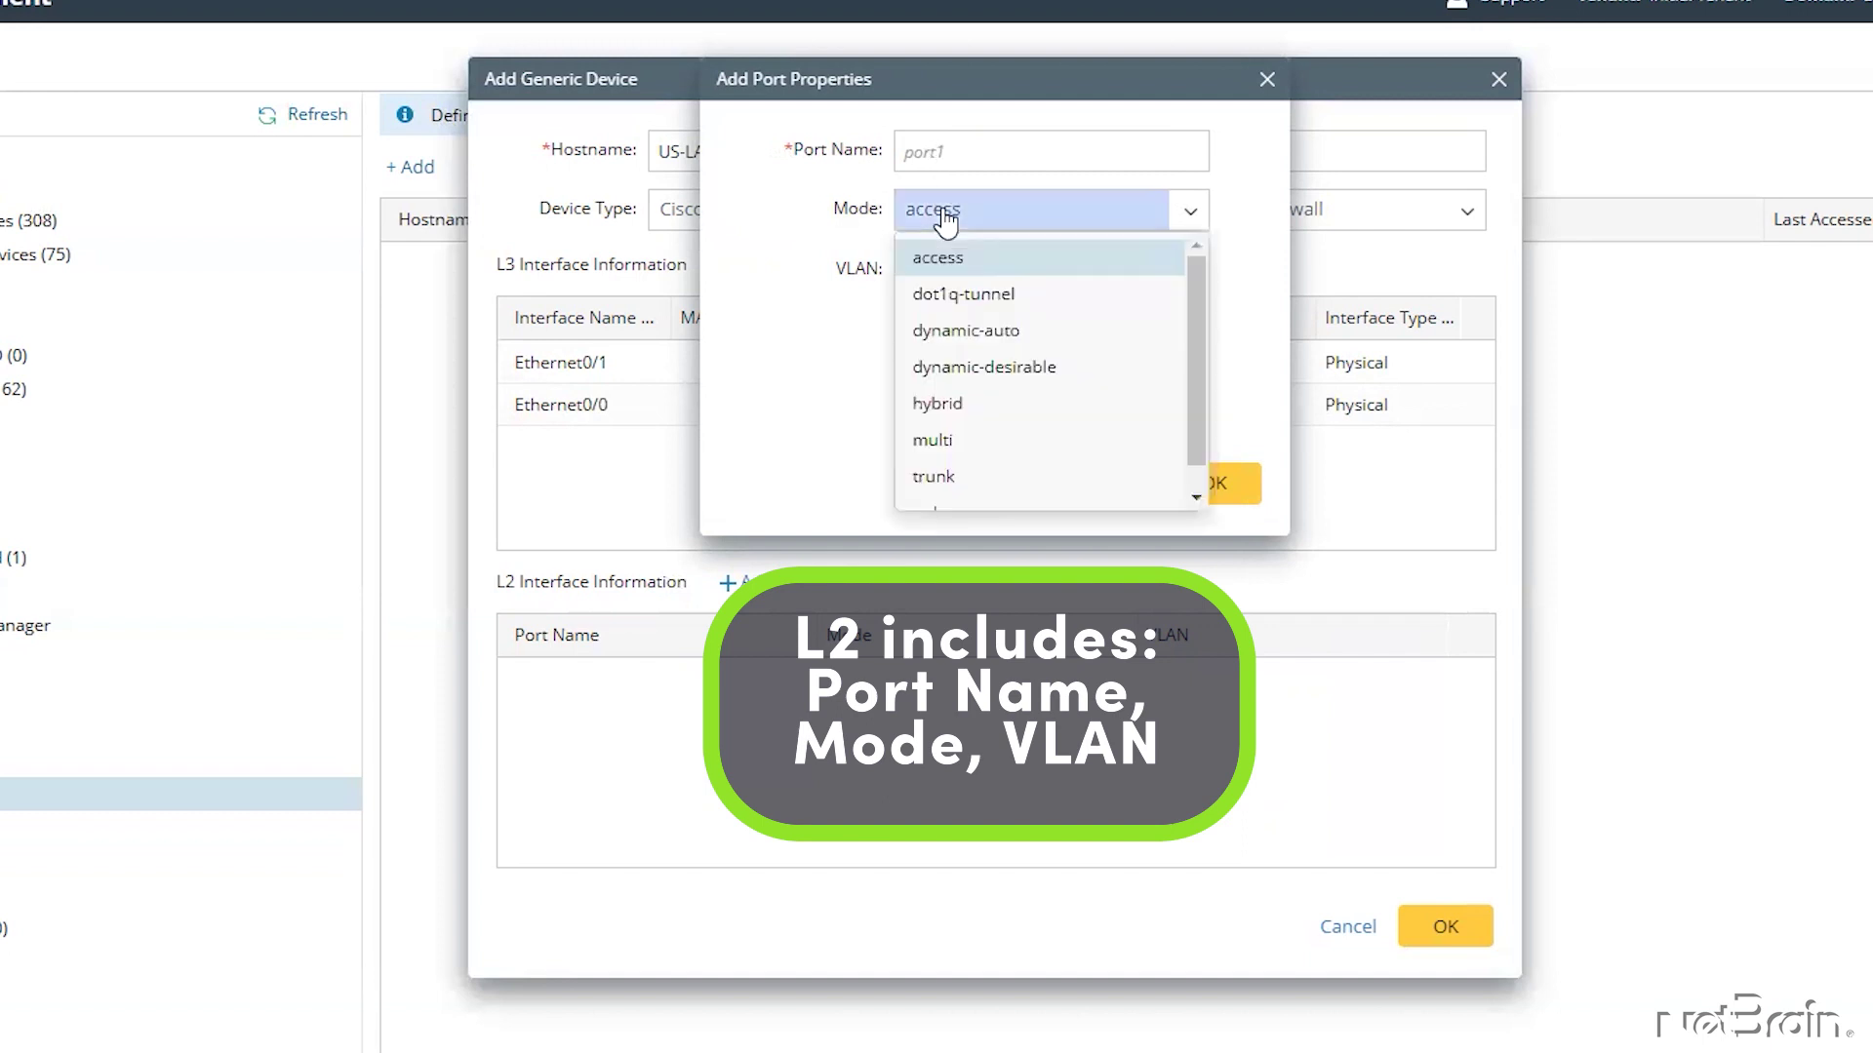
click(857, 297)
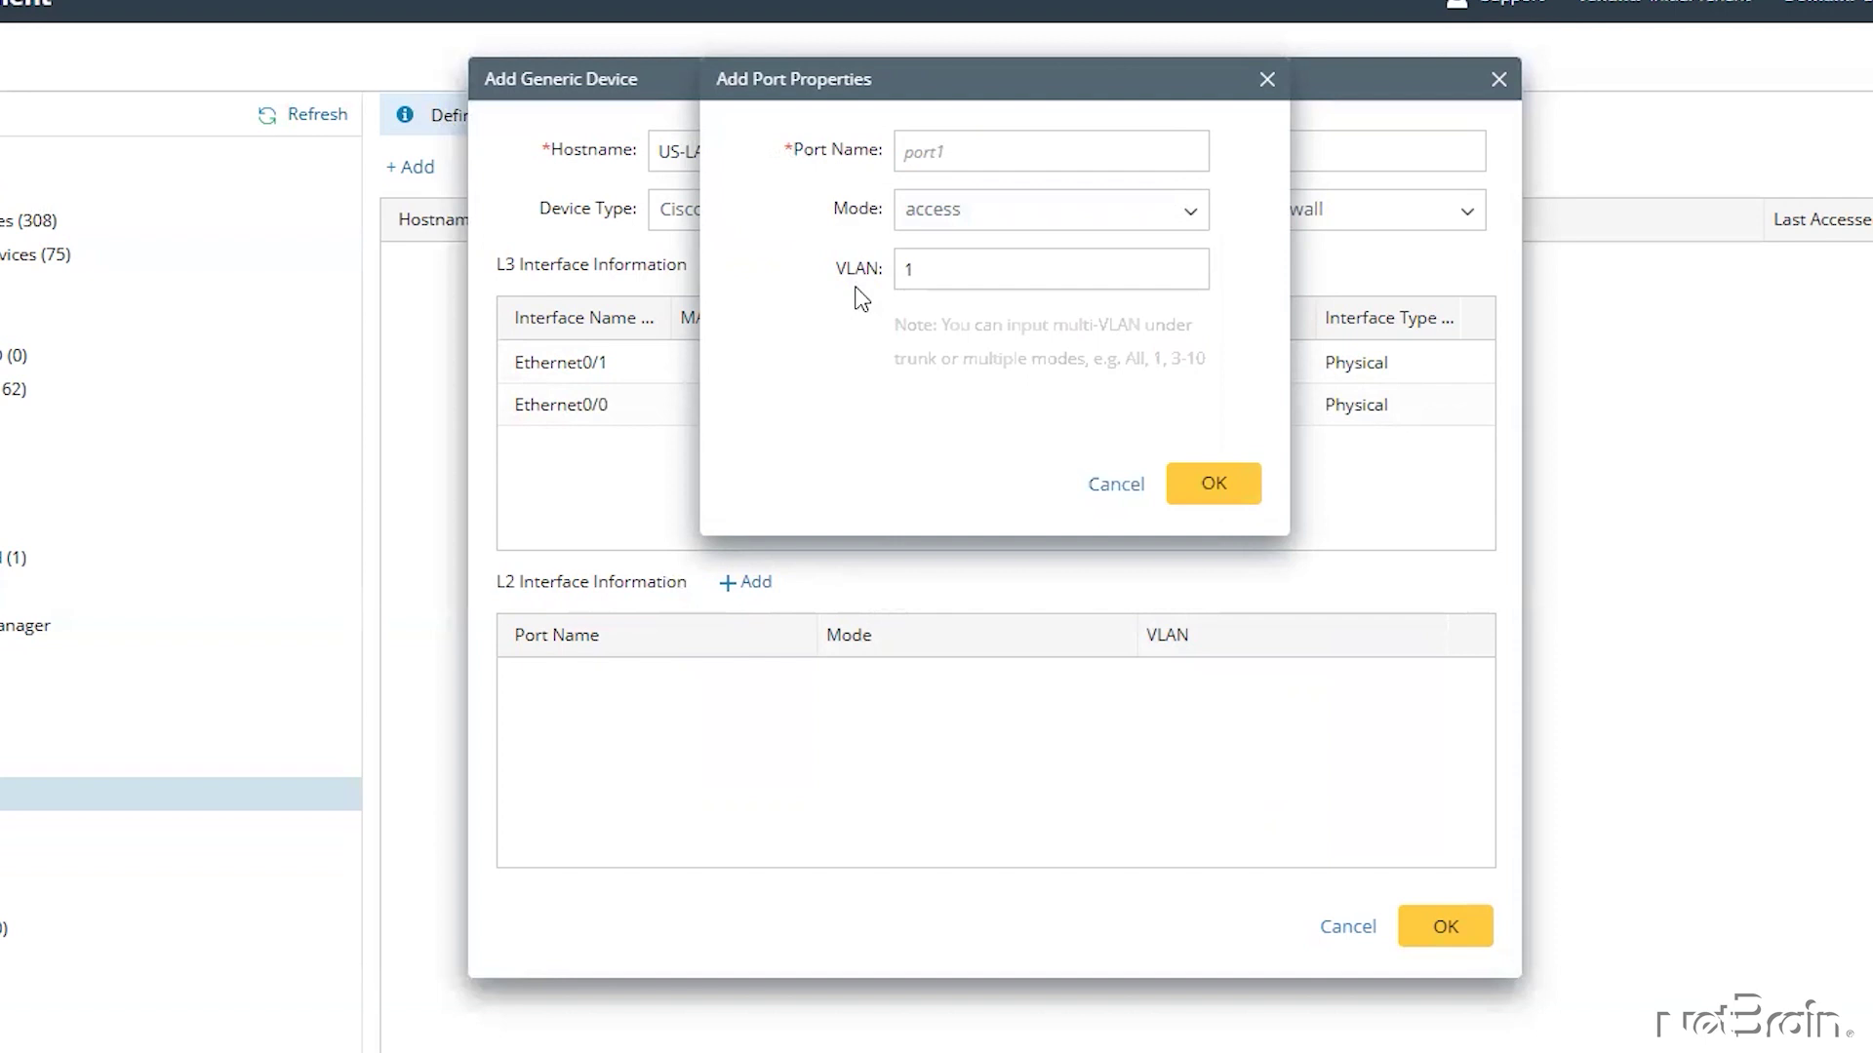
click(1114, 484)
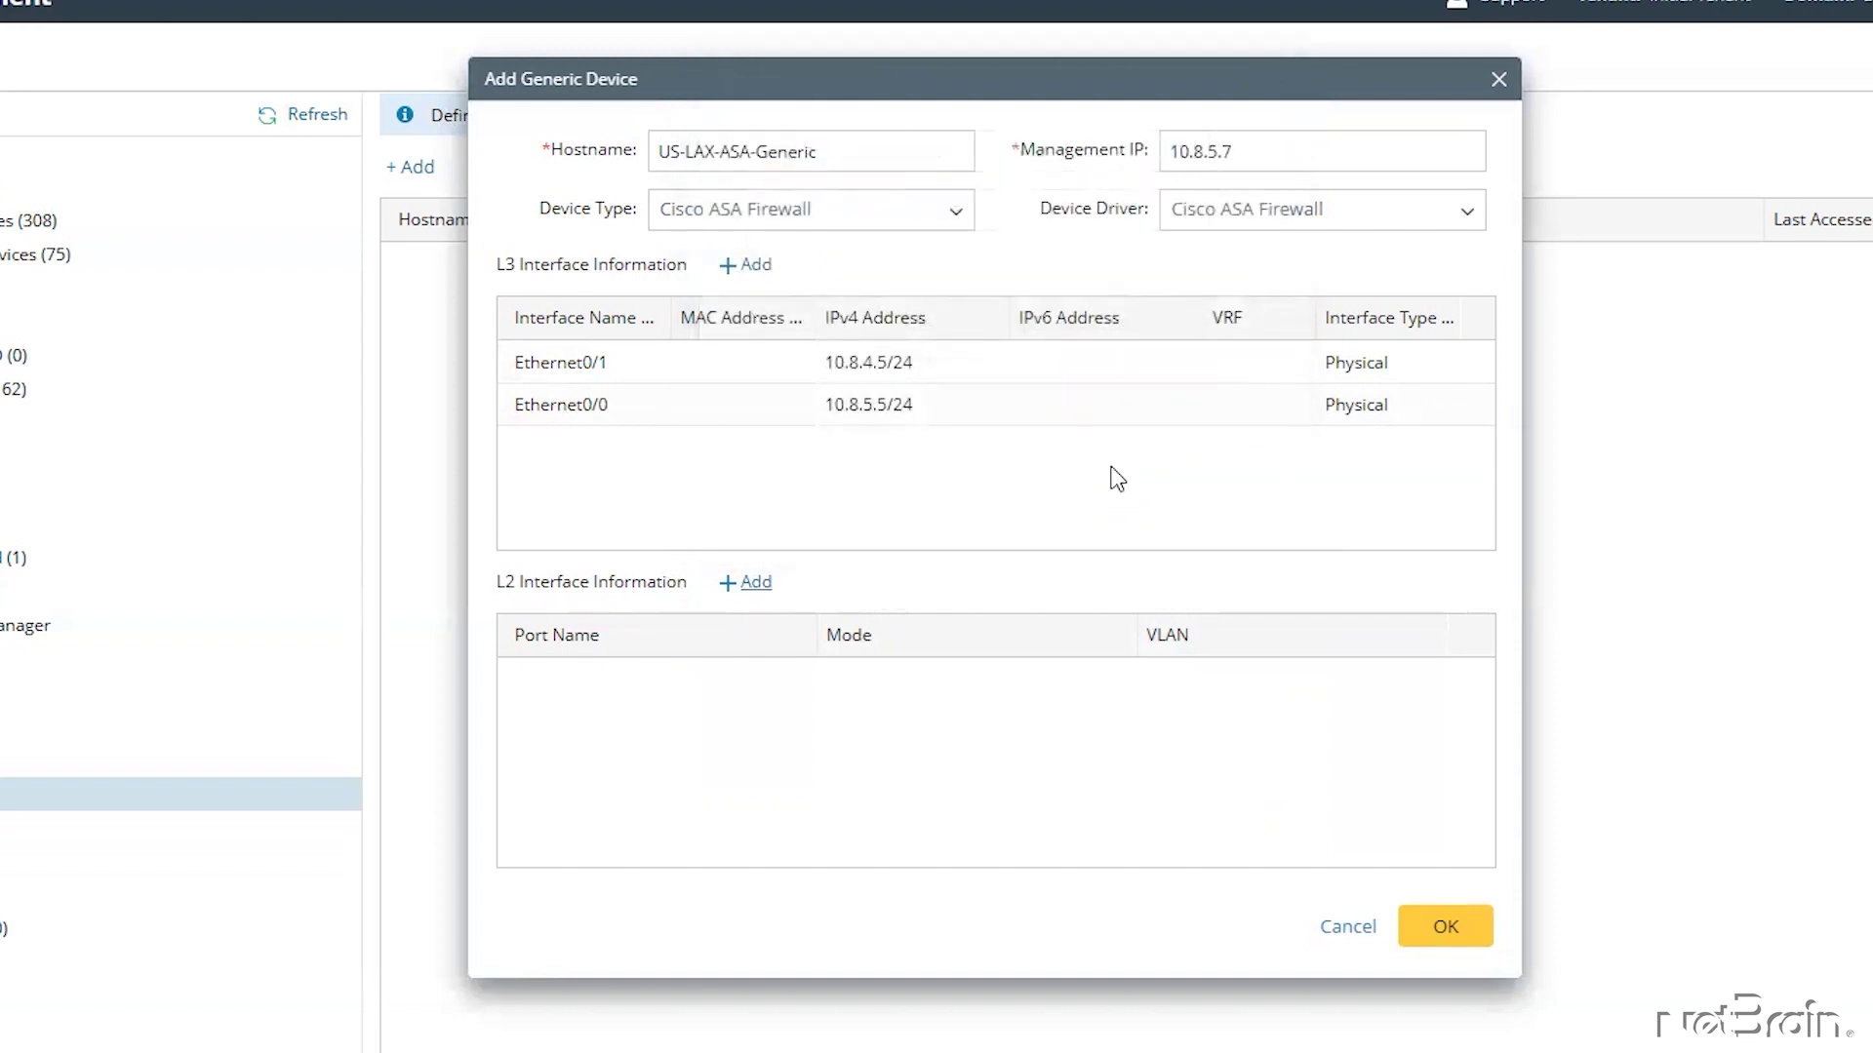
Save the generic ASA device and rebuild the IPv4 L3 Topology in Topology Link Manager.
click(1426, 930)
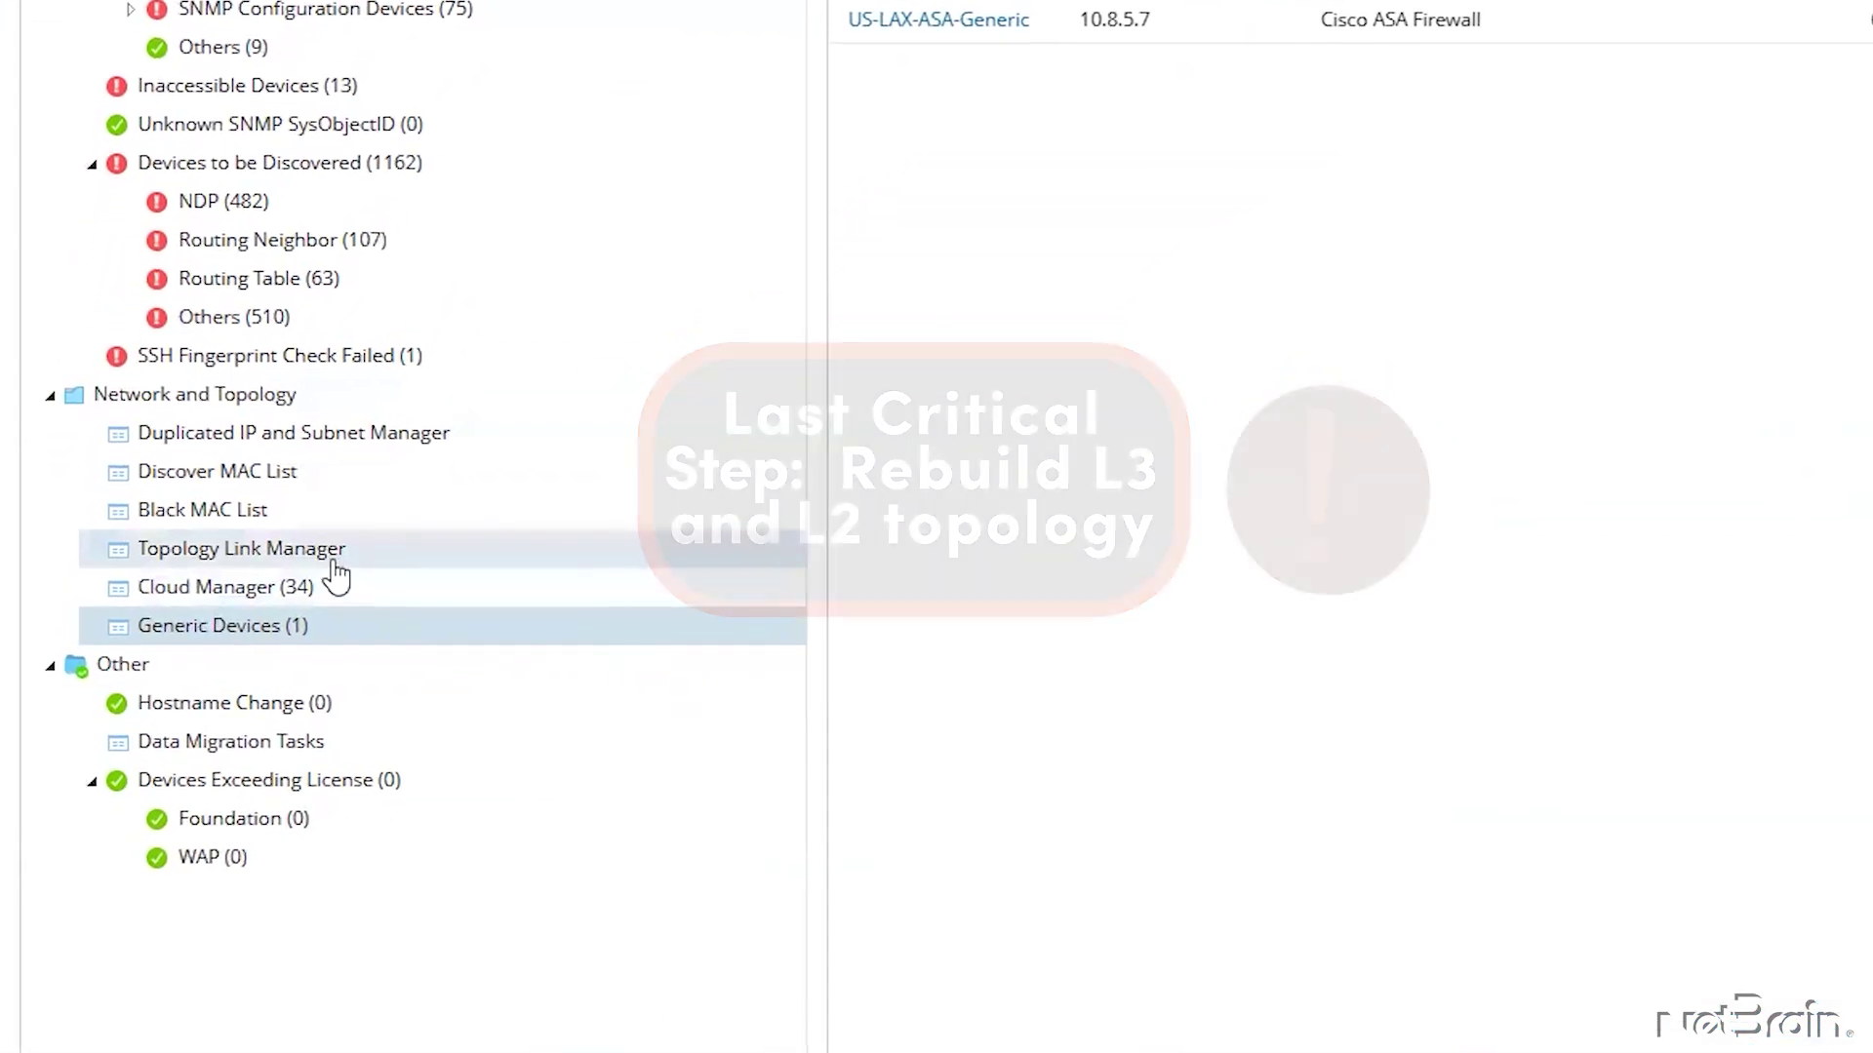
click(314, 551)
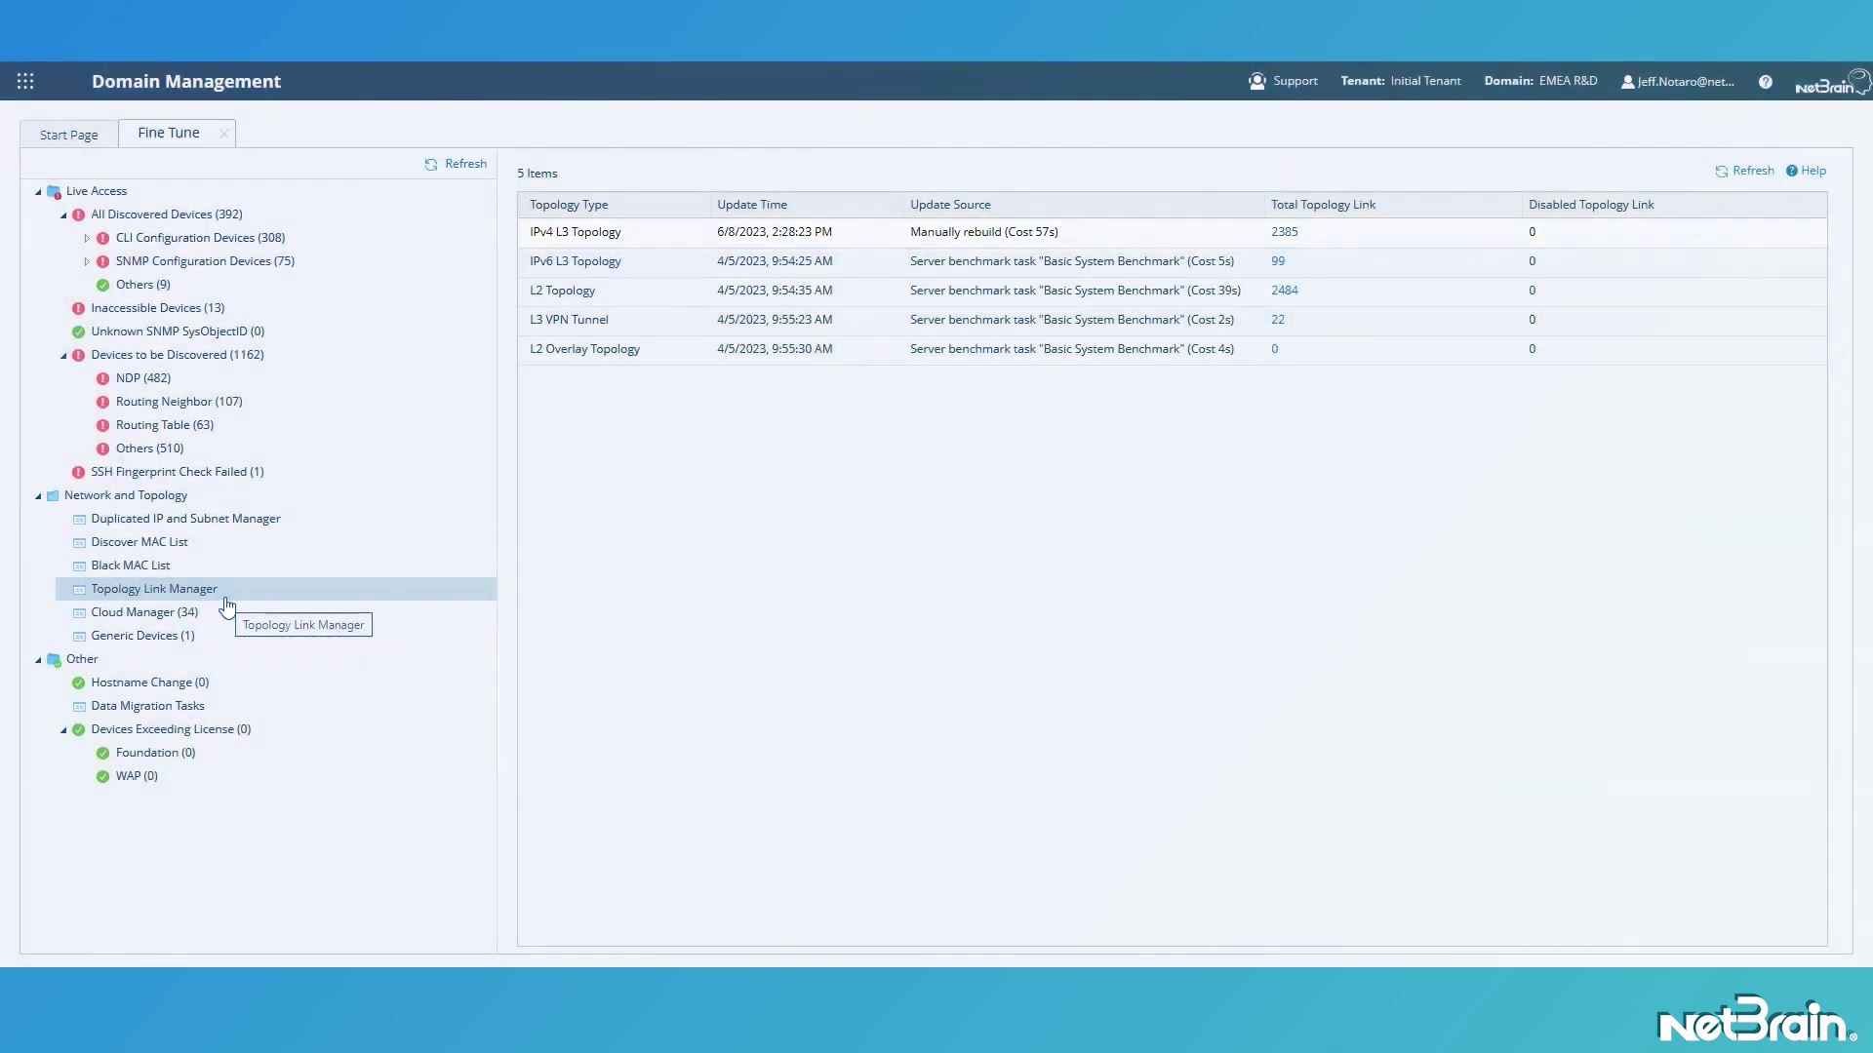
right_click(825, 239)
click(880, 253)
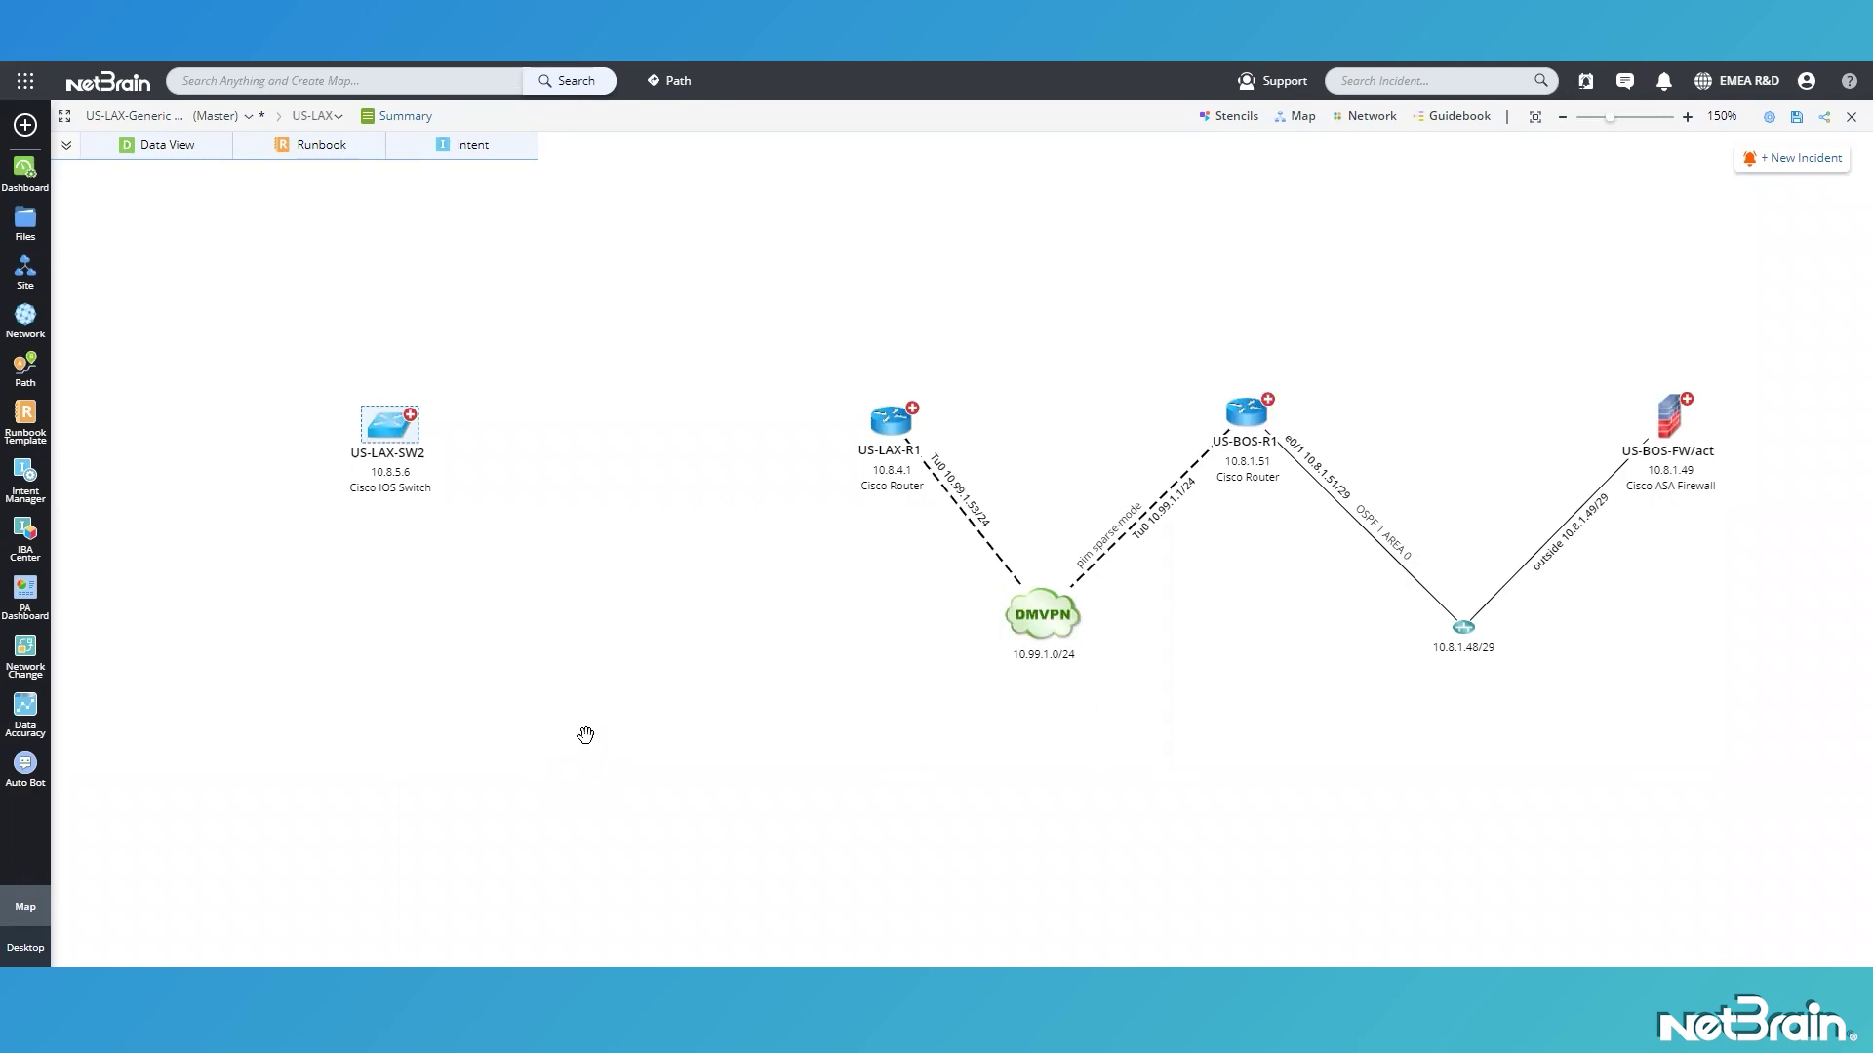
Find US-LAX-ASA-Generic, check its 2 interfaces and 4 L3 neighbours, and add it to the map.
click(492, 79)
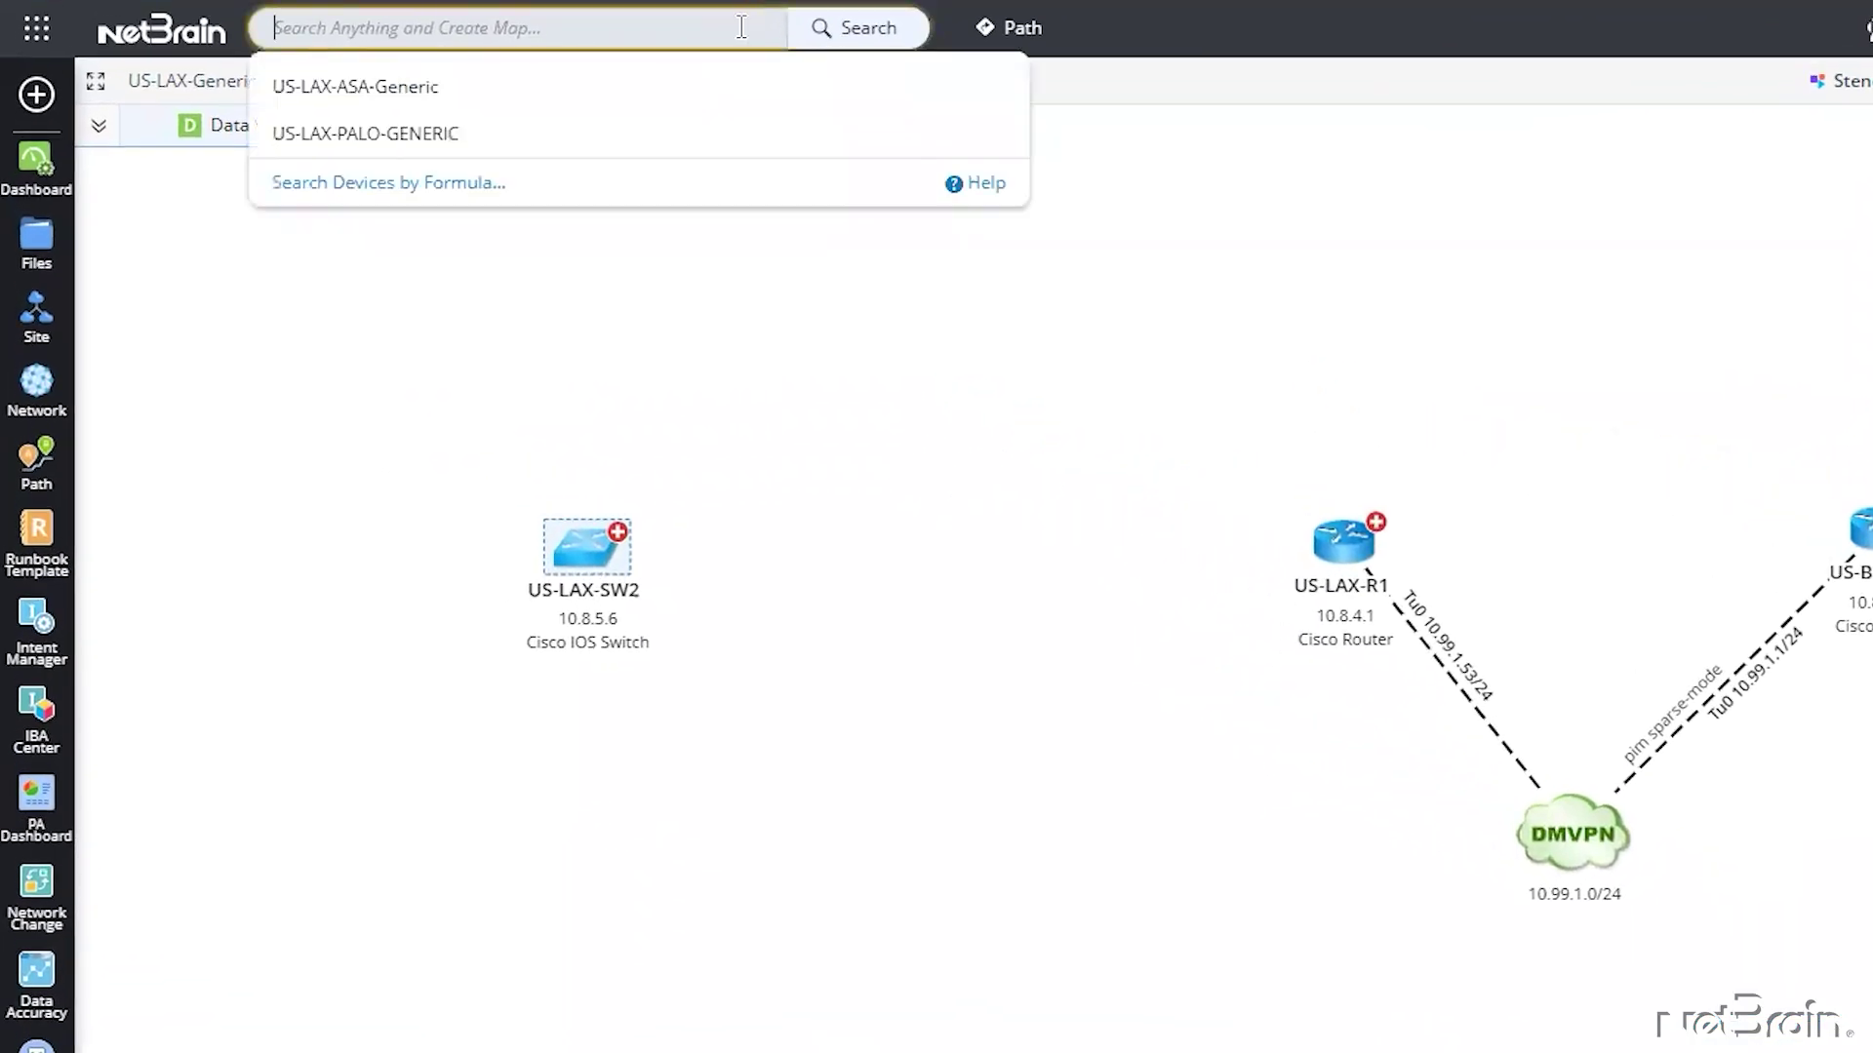
click(731, 86)
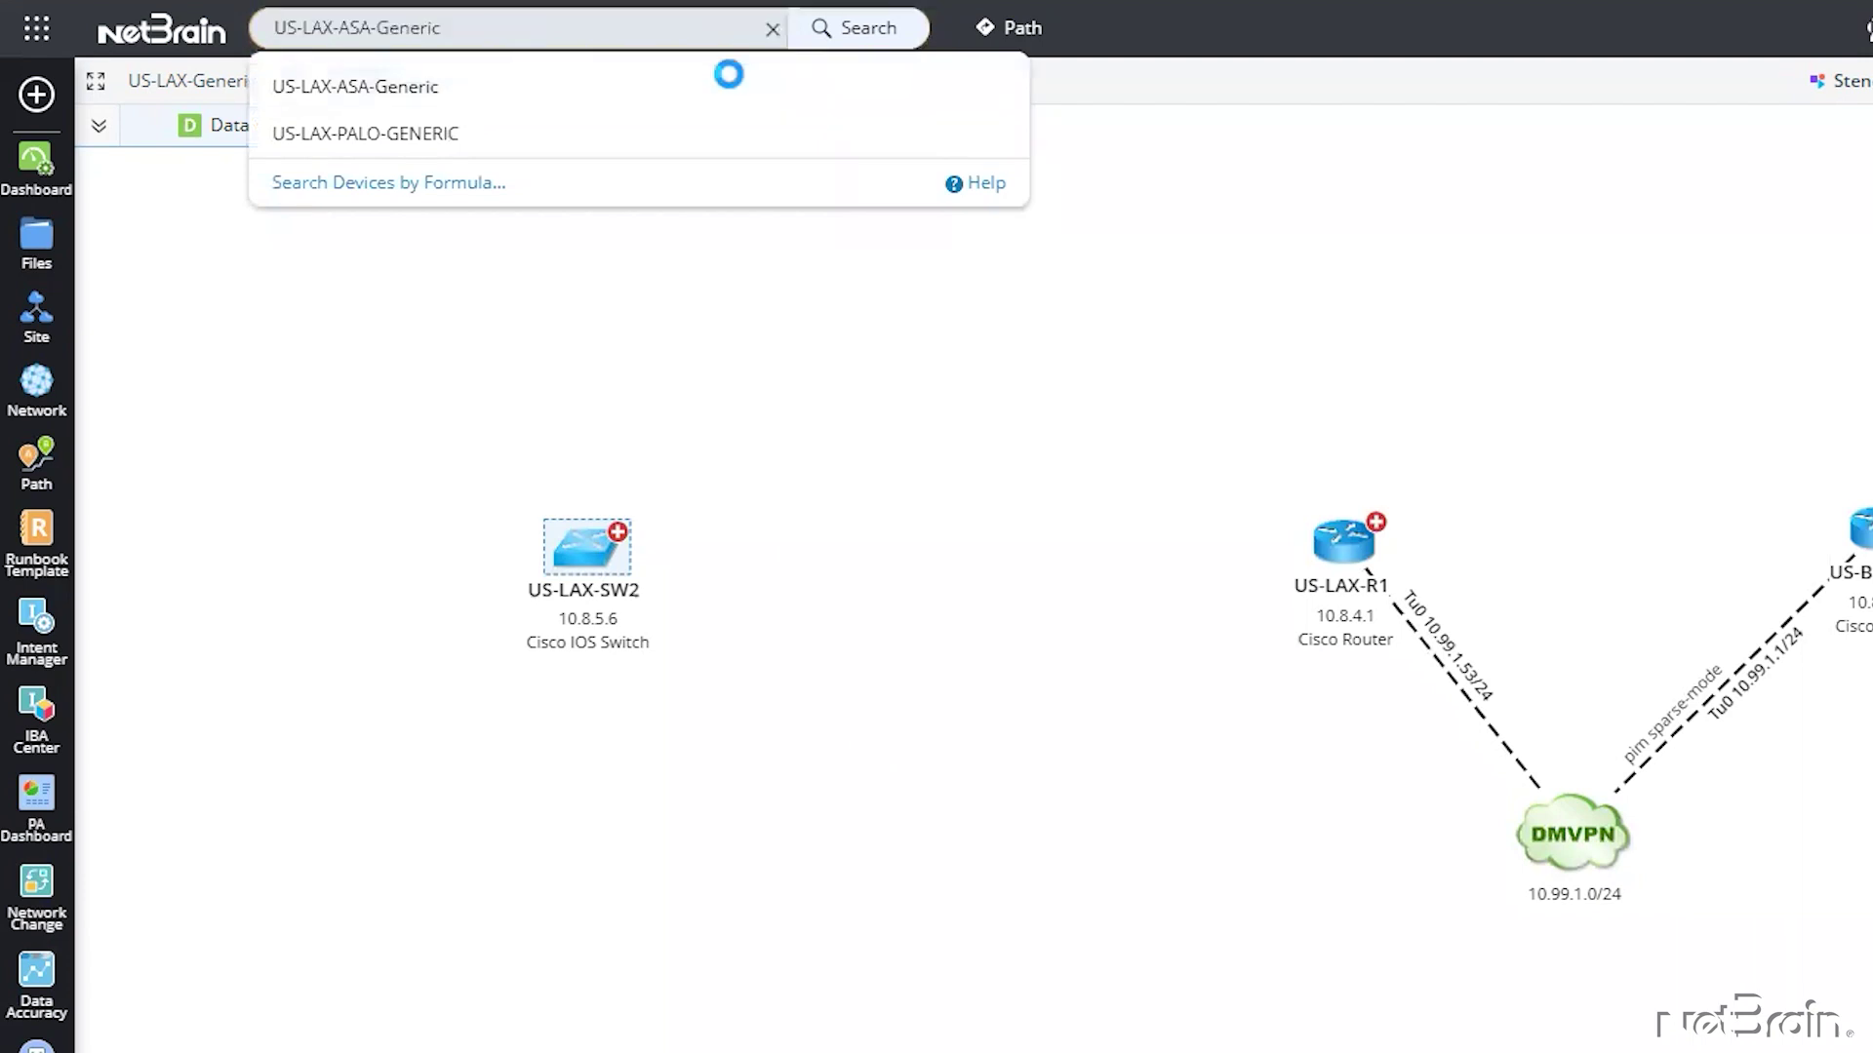
mouse_move(730, 173)
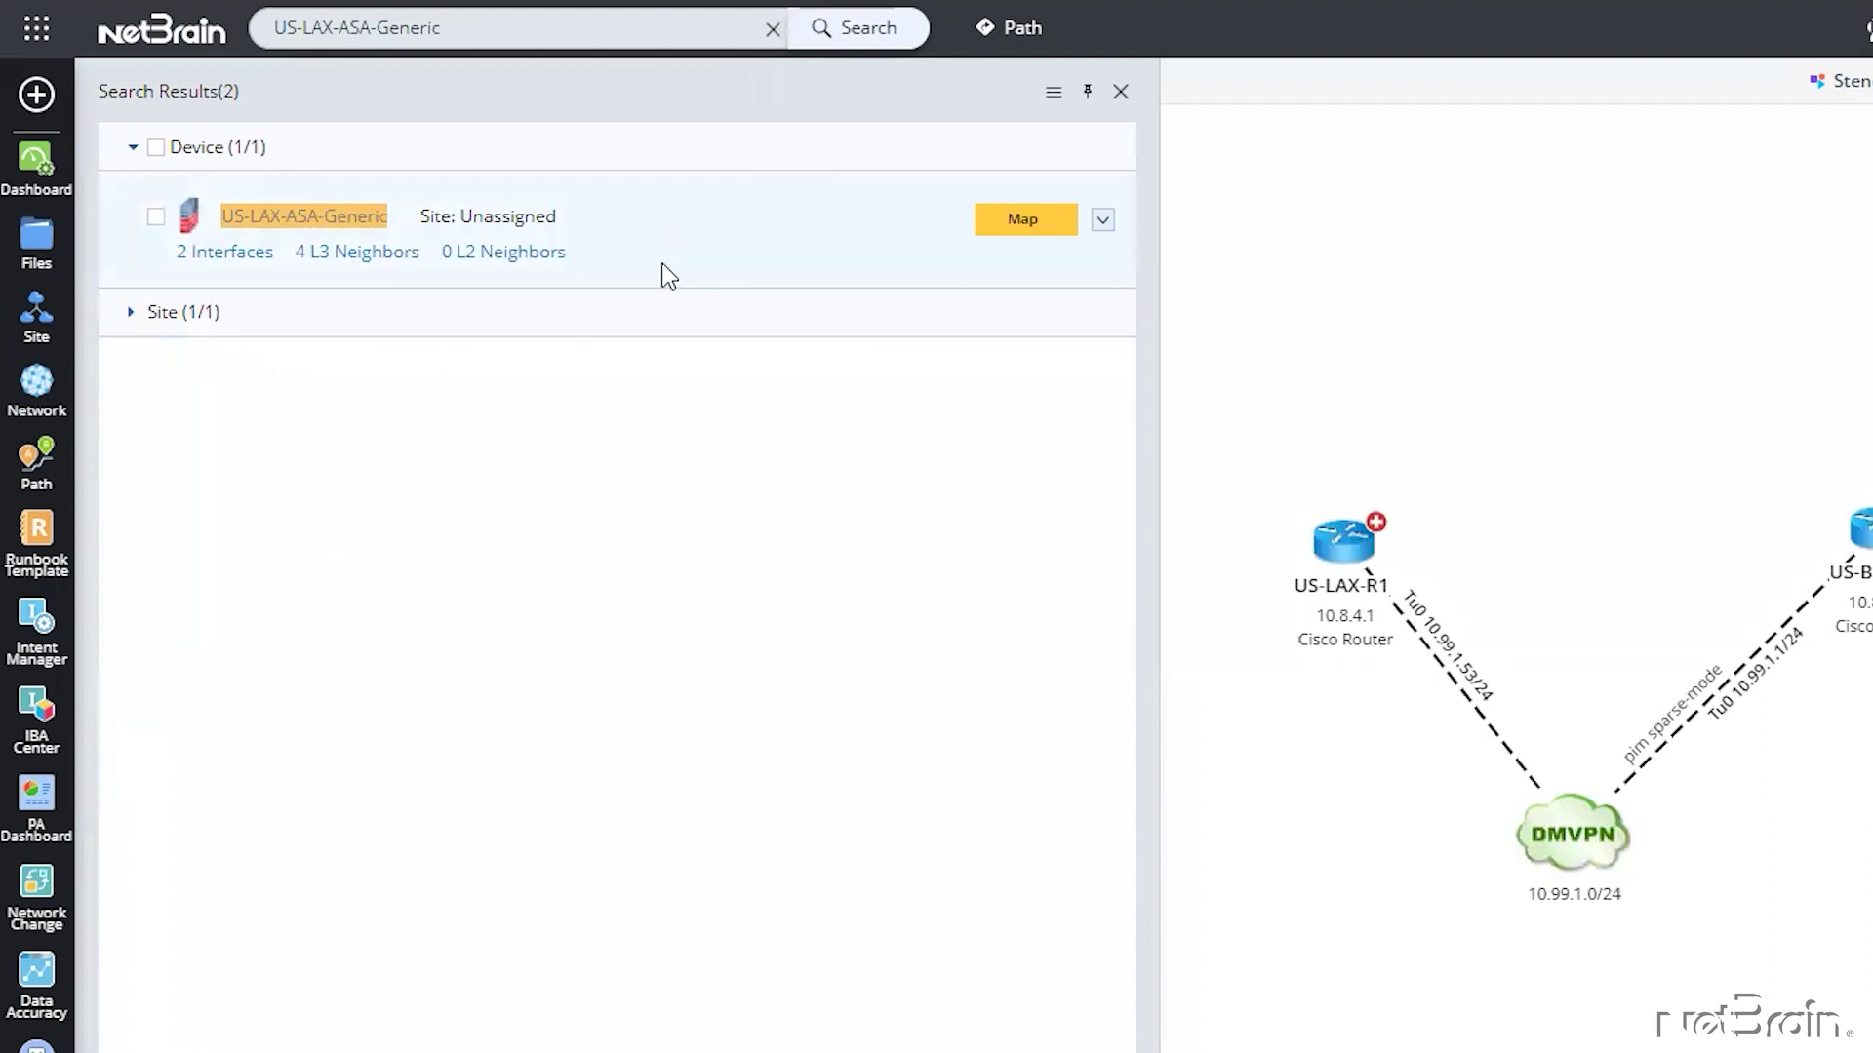
click(227, 254)
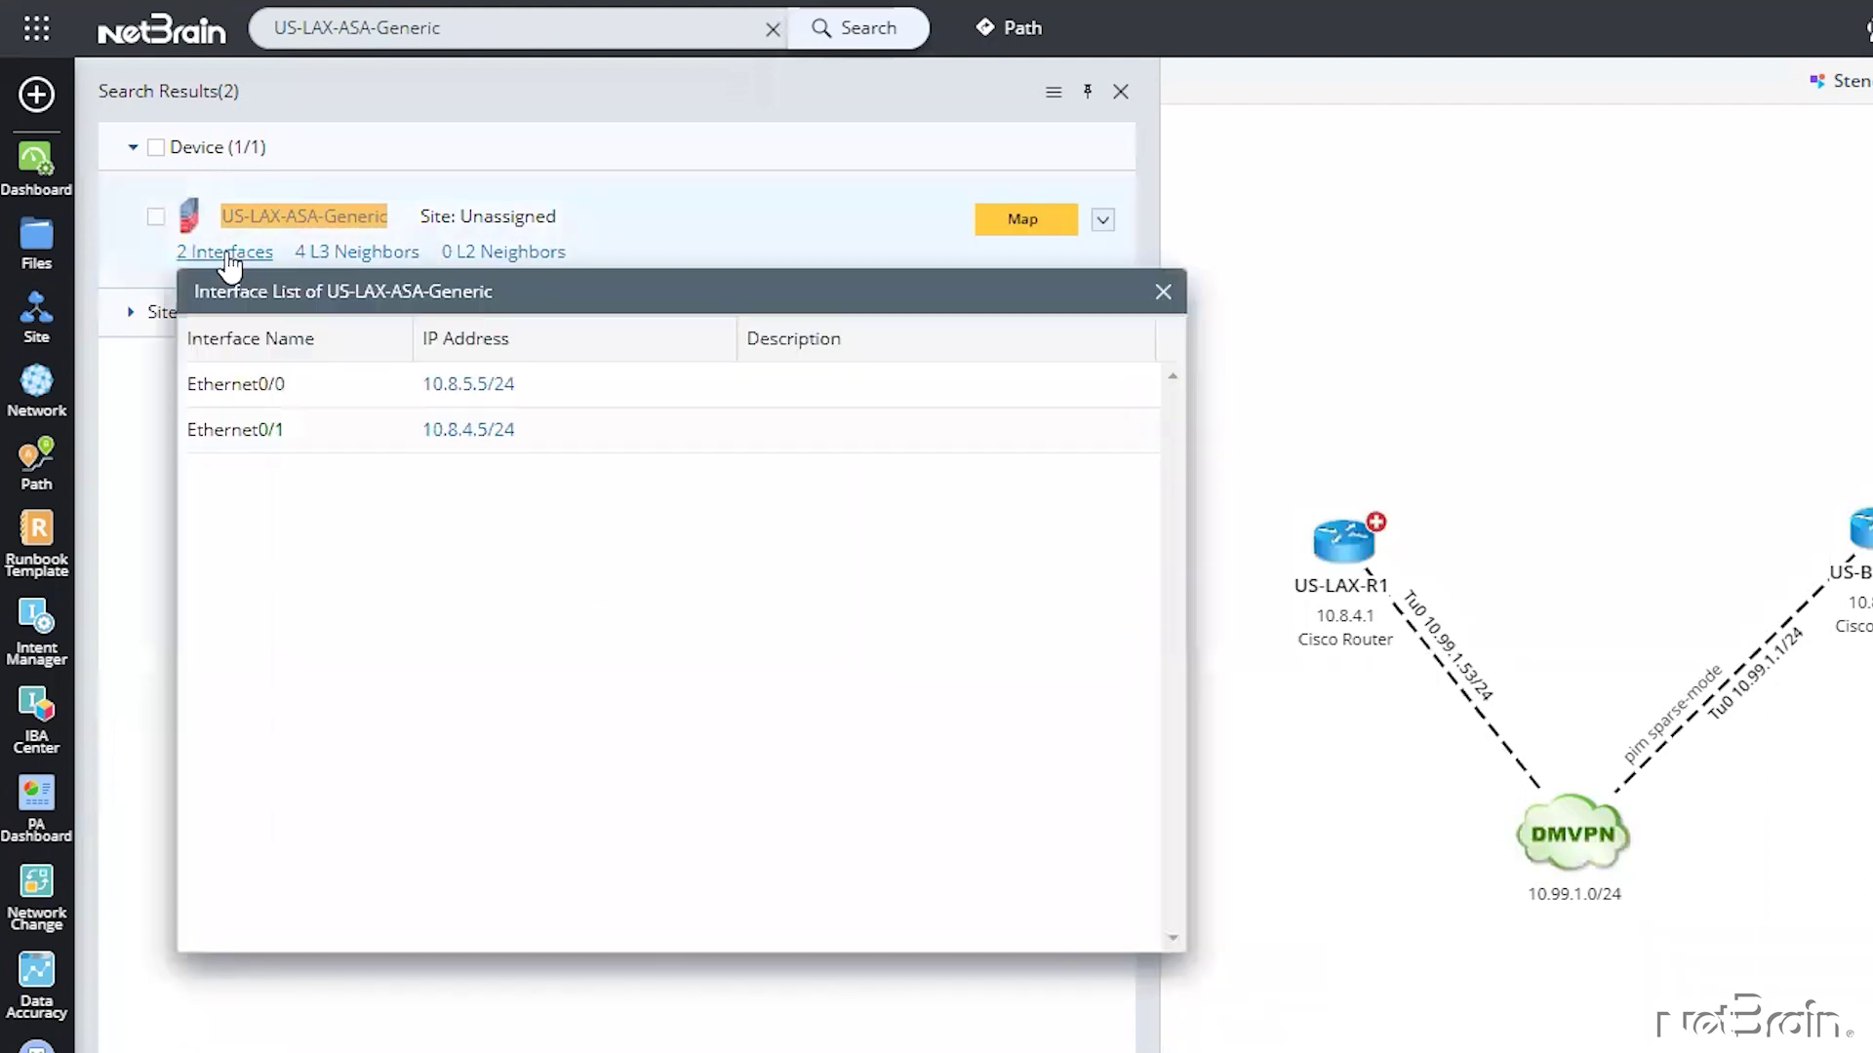
click(347, 256)
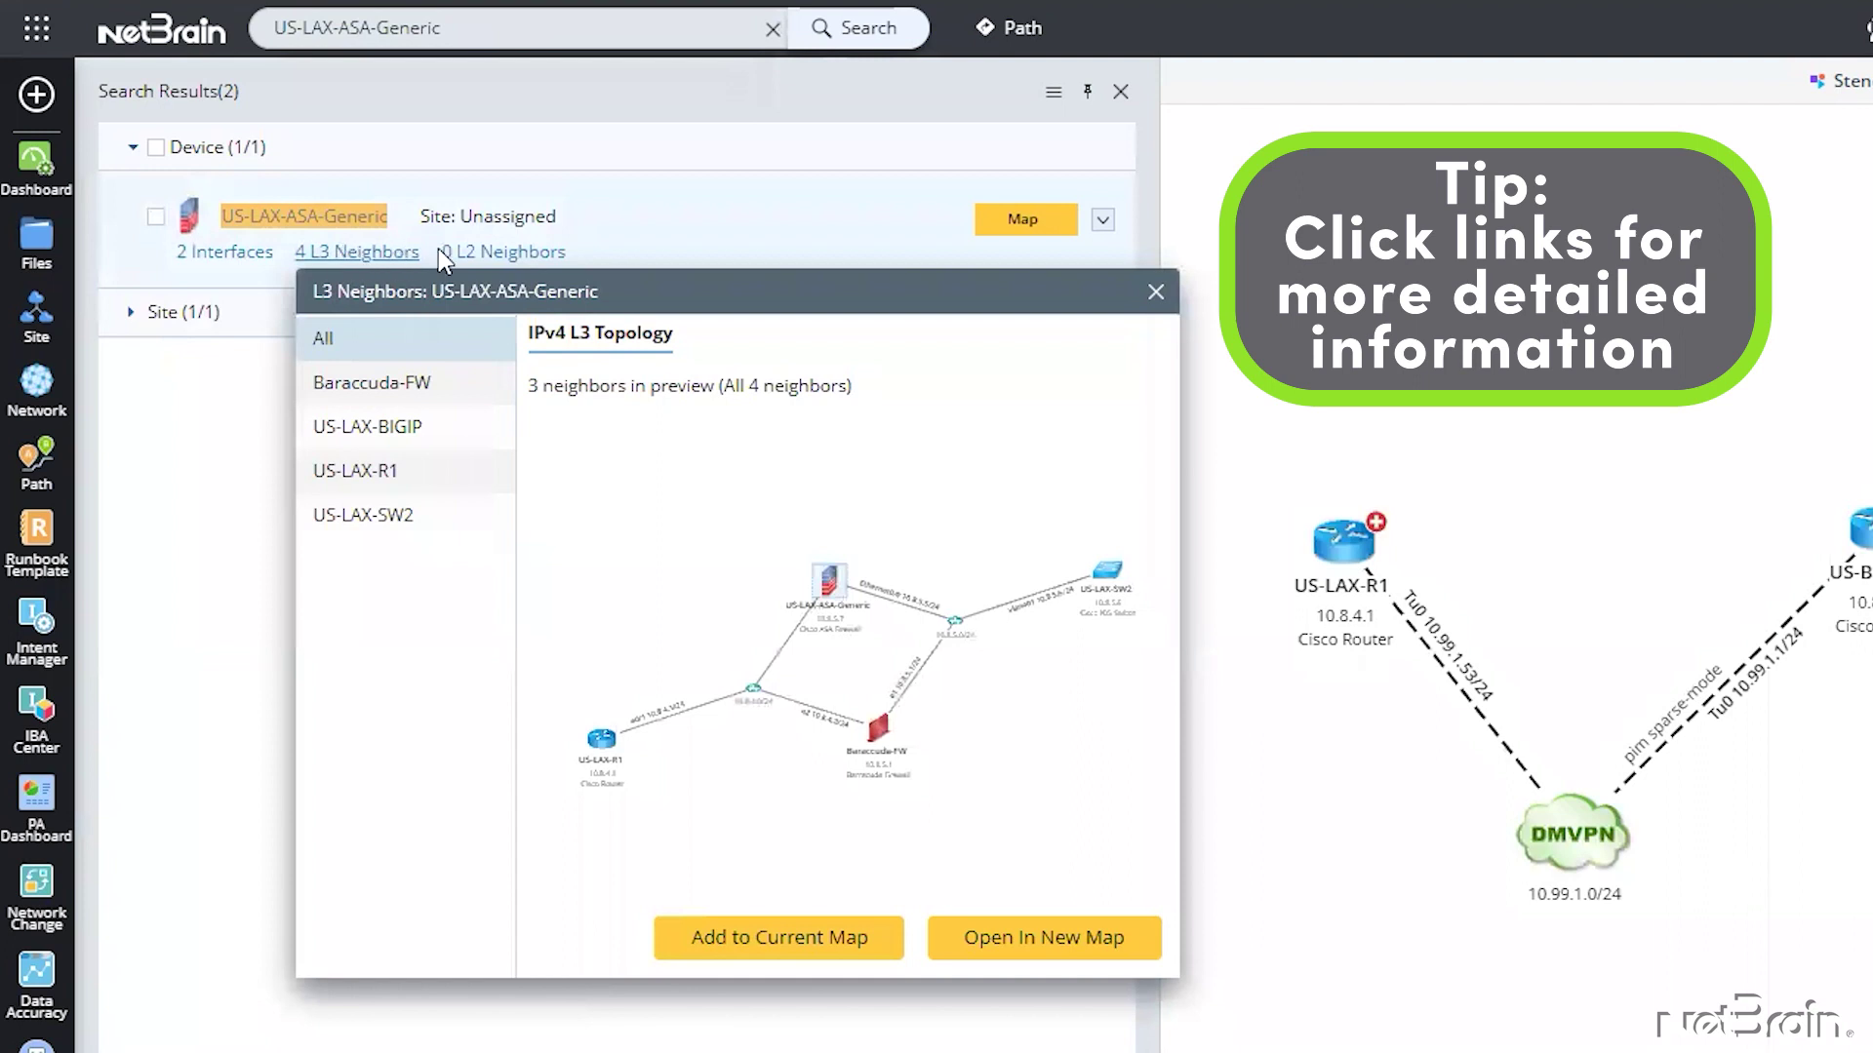
click(735, 234)
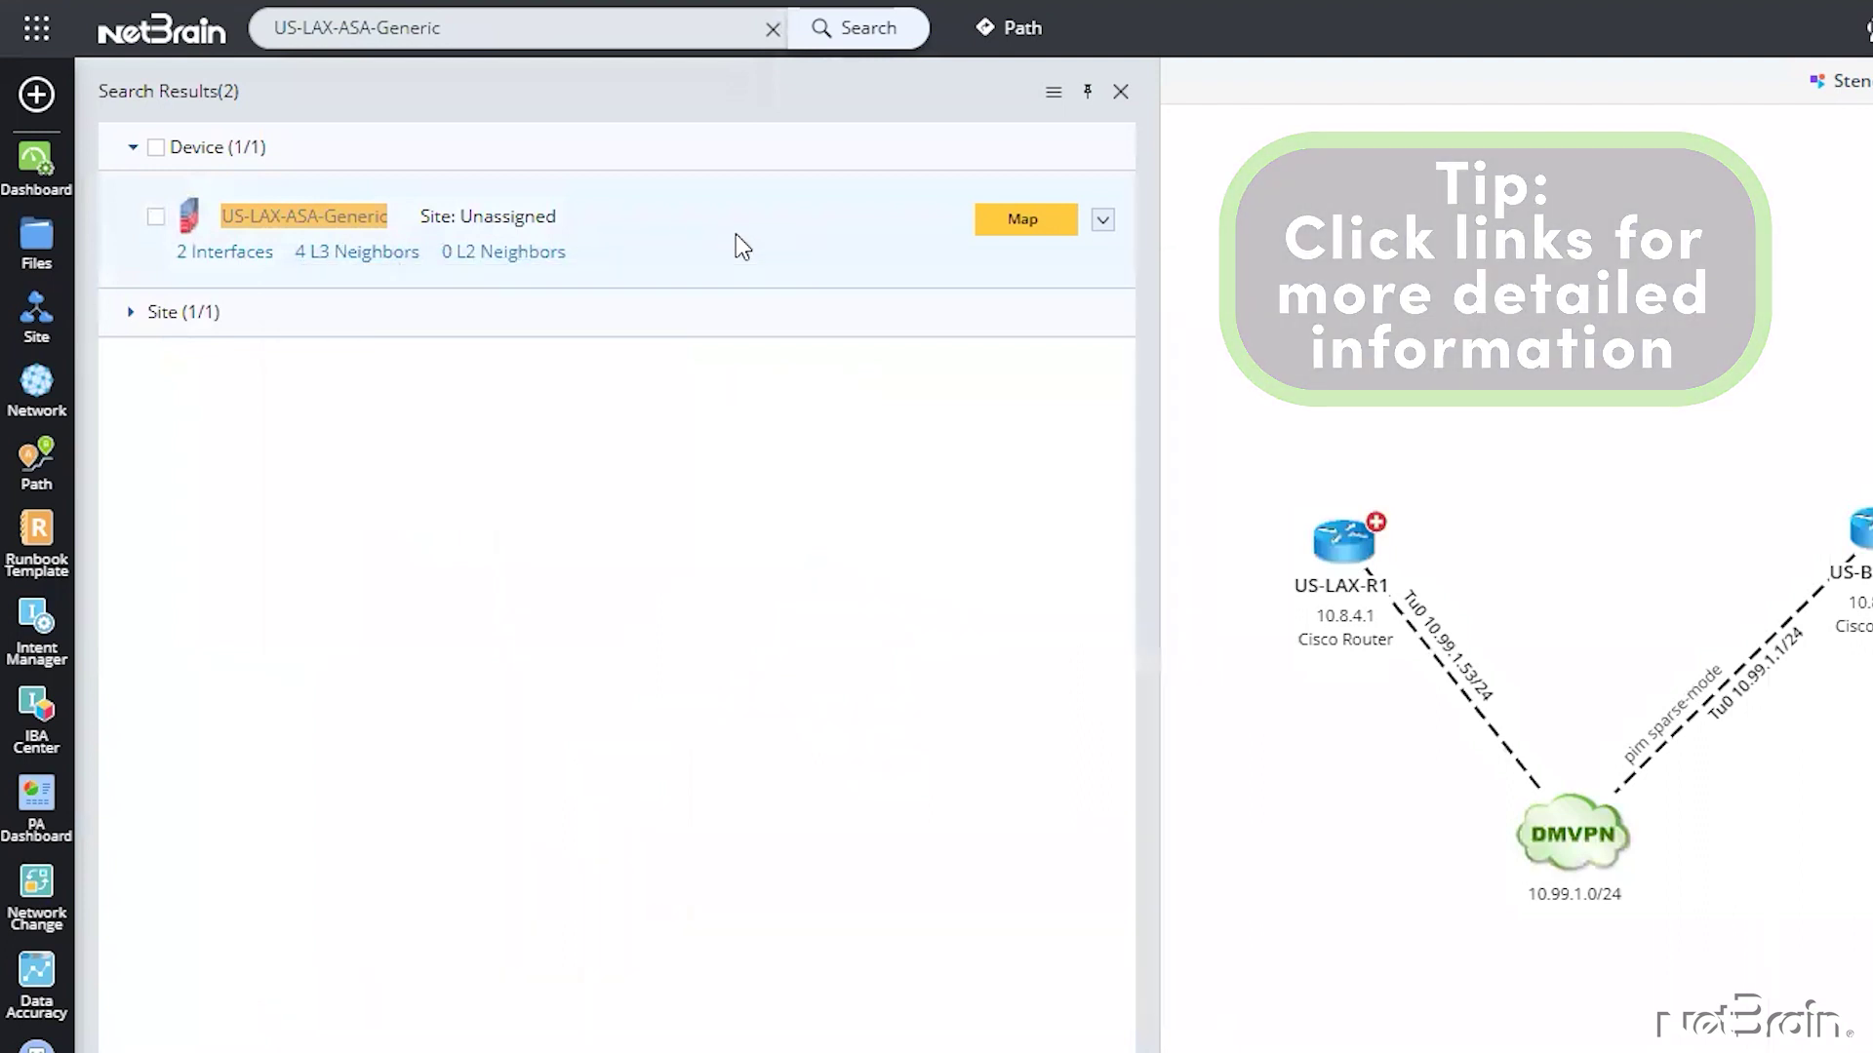
click(991, 220)
Place US-LAX-ASA-Generic between US-LAX-SW2 and US-LAX-R1, with subnets 10.8.5.0/24 and 10.8.4.0/24 beneath.
click(742, 123)
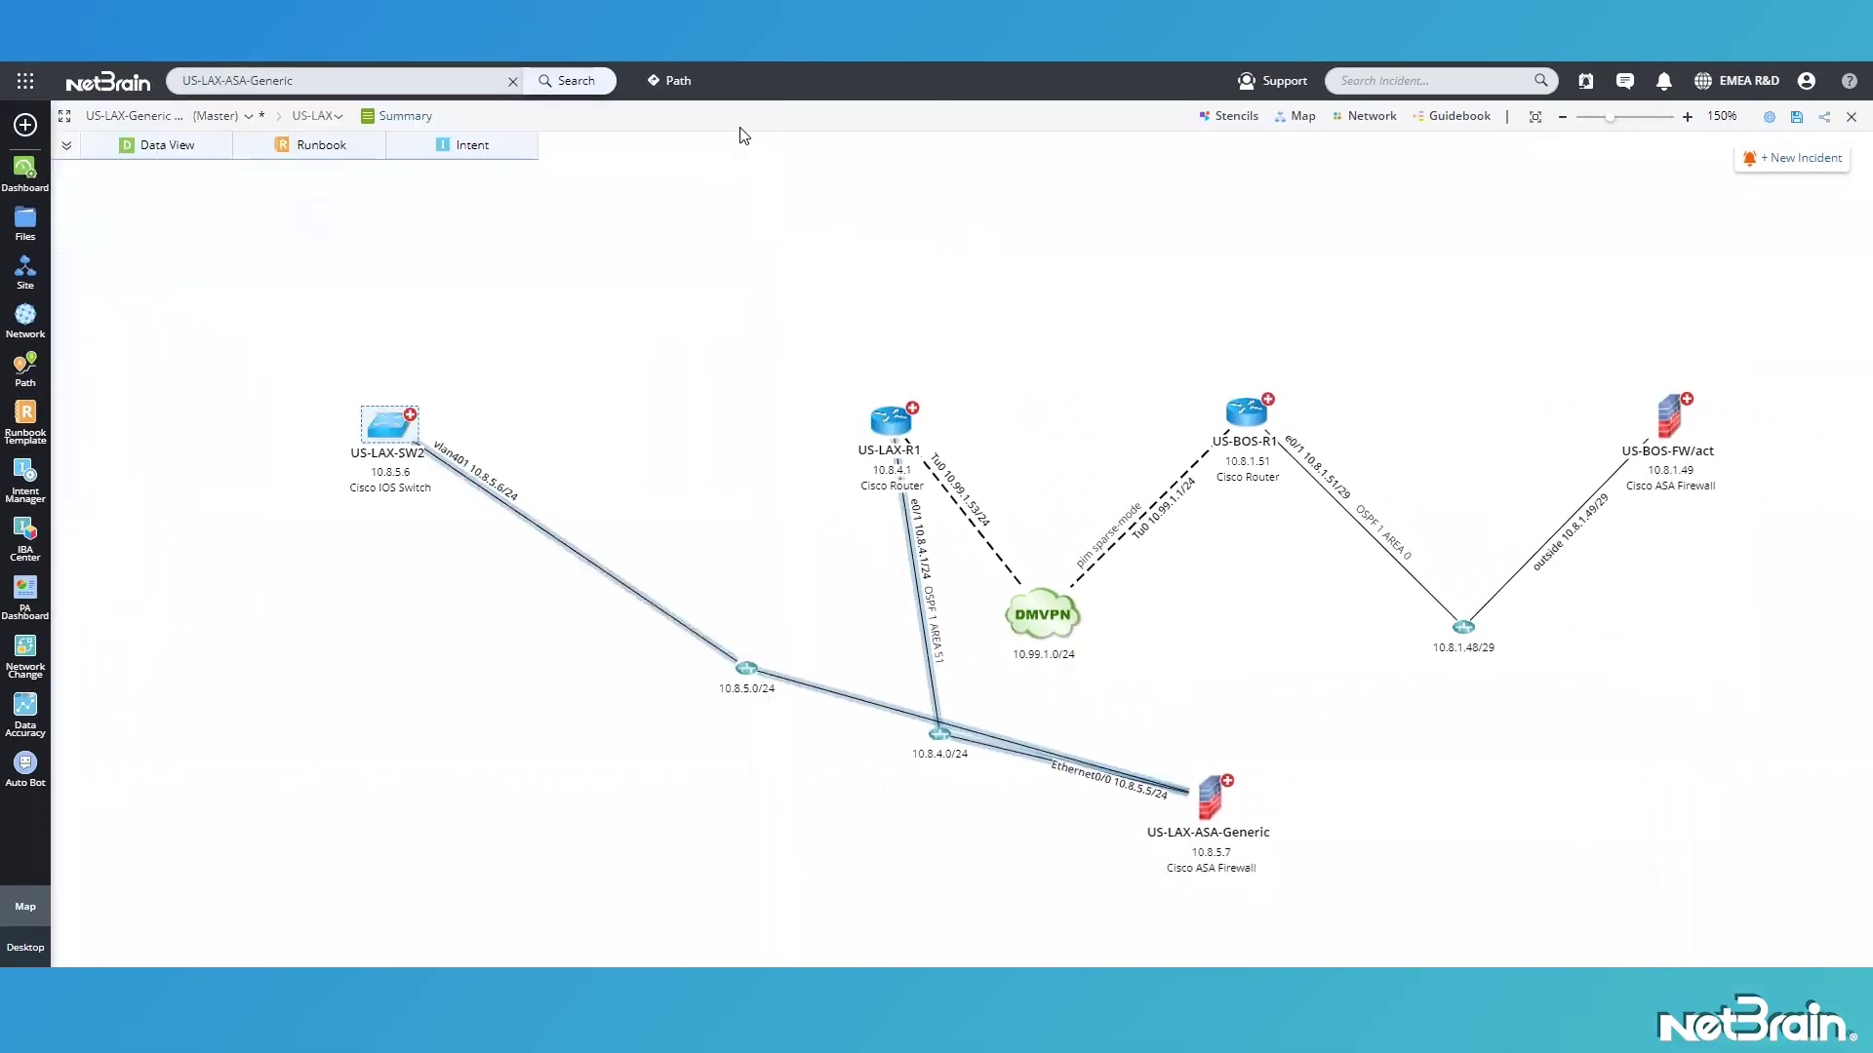
drag(1209, 798, 685, 423)
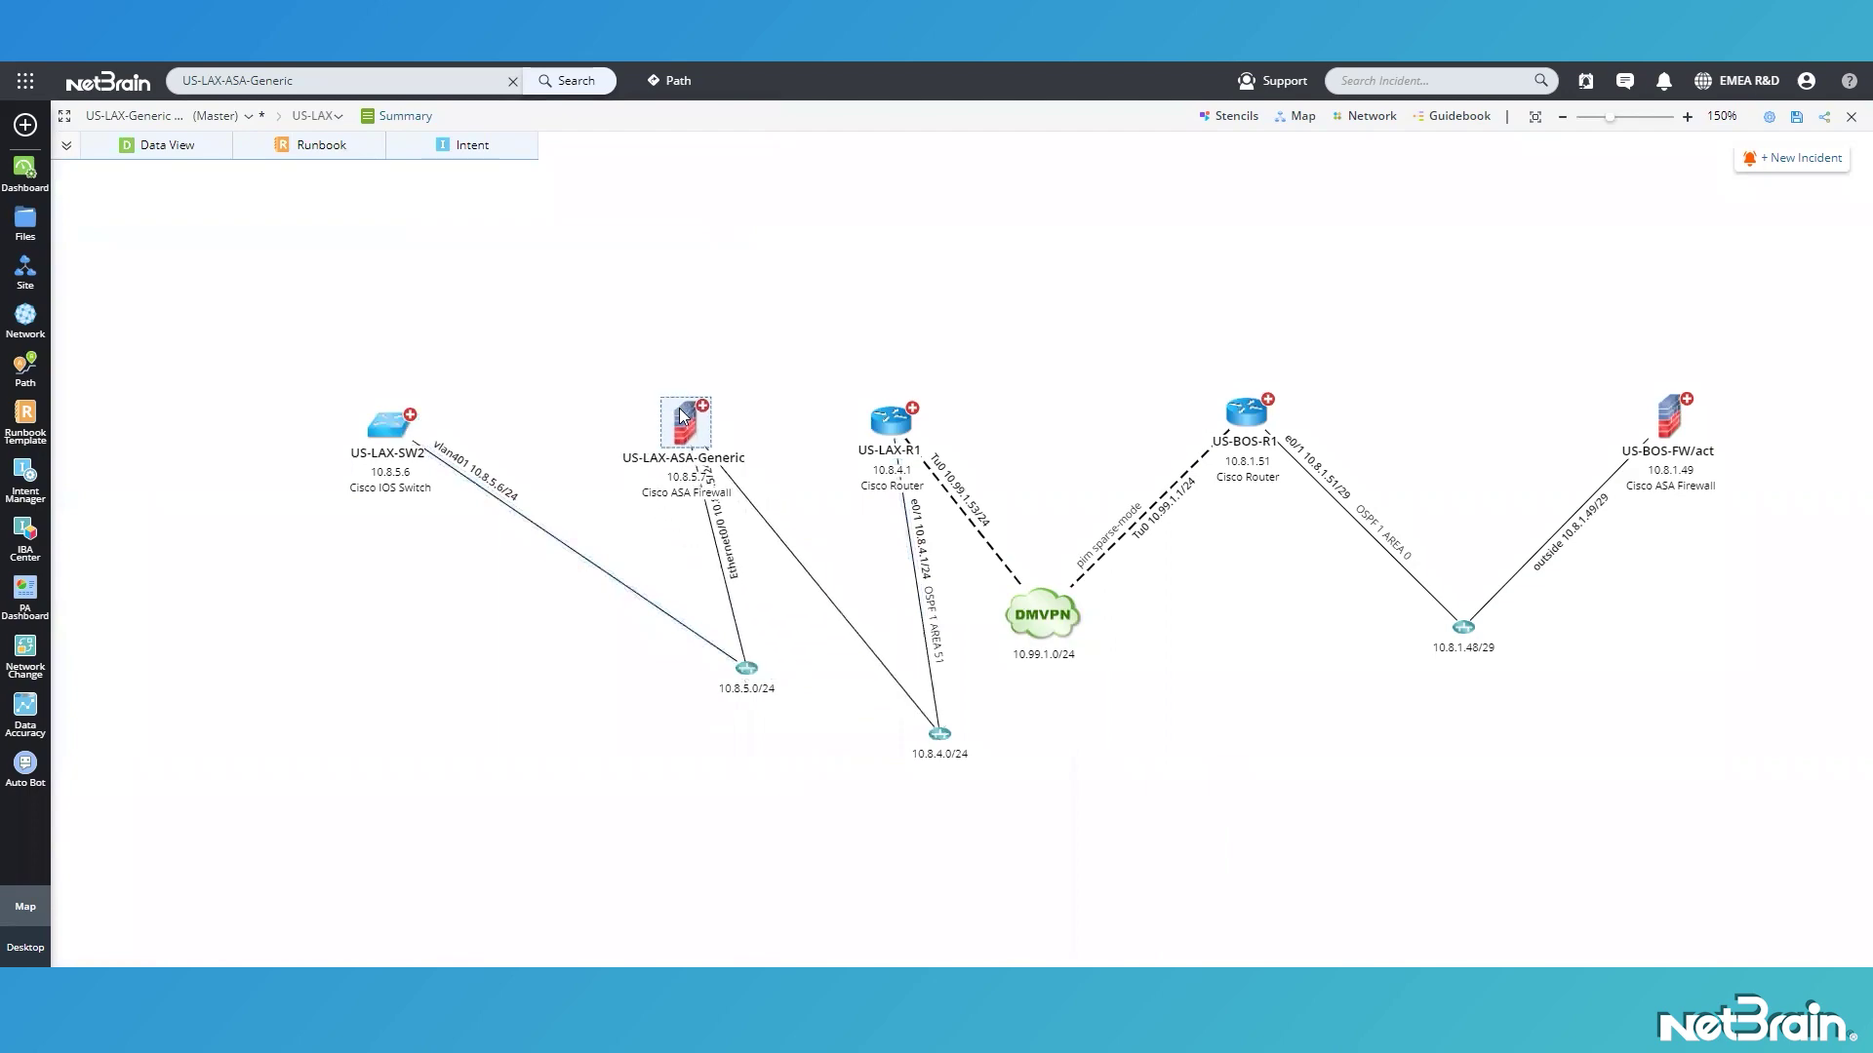
drag(746, 669, 499, 690)
drag(938, 741, 822, 716)
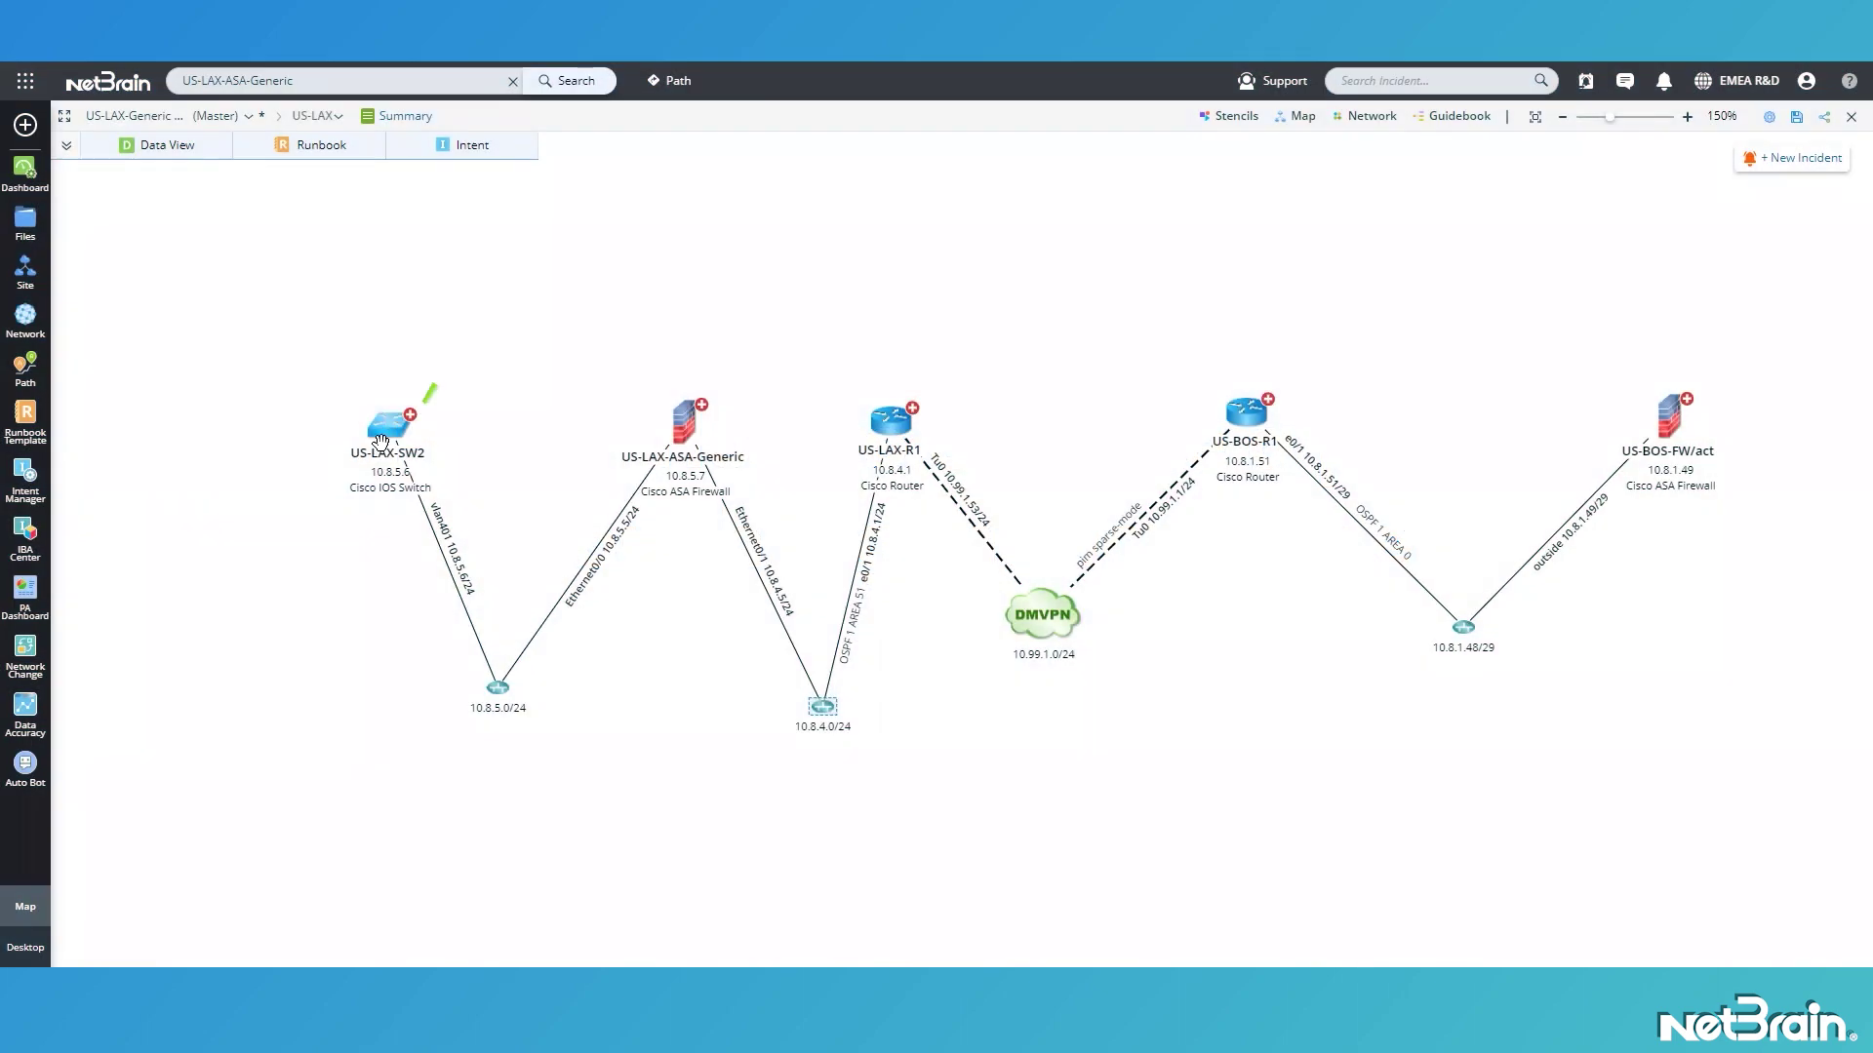
click(392, 455)
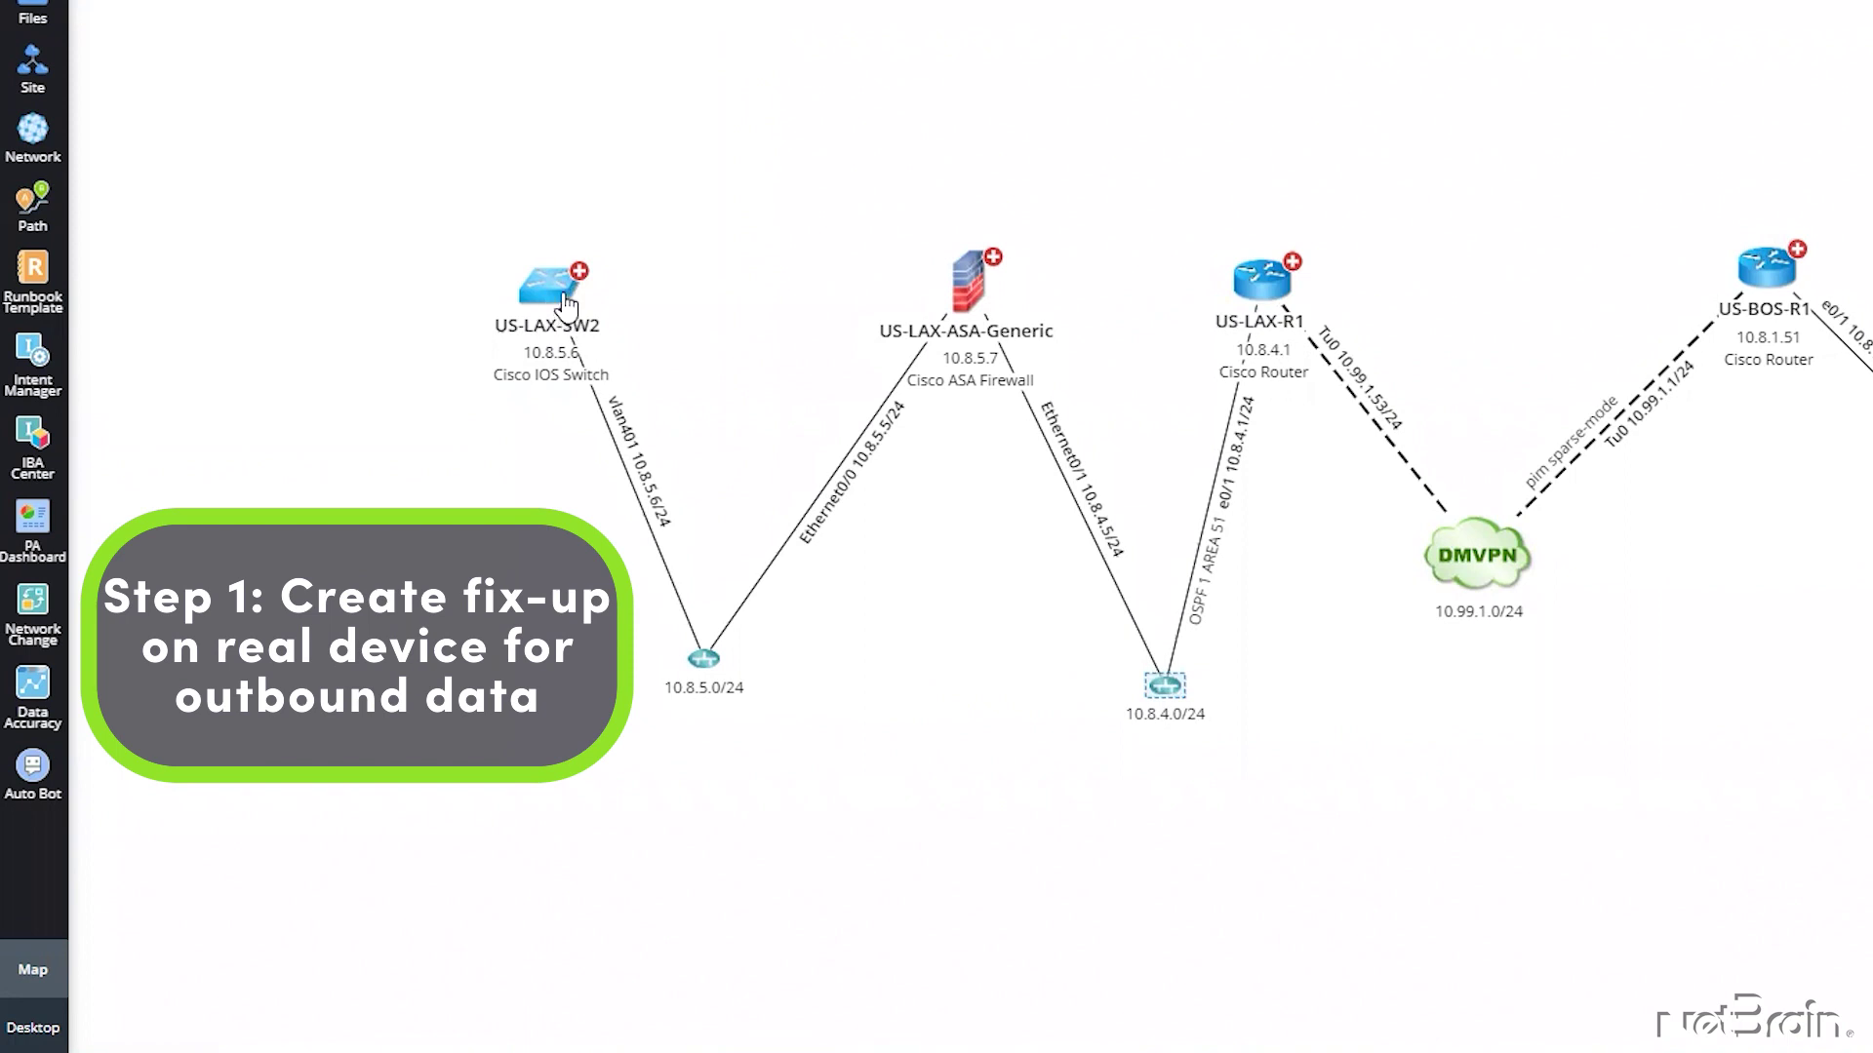
Add a US-LAX-SW2 fix-up route: 10.8.1.0/24 via Ethernet0/0, next hop 10.8.5.5.
right_click(564, 305)
mouse_move(602, 297)
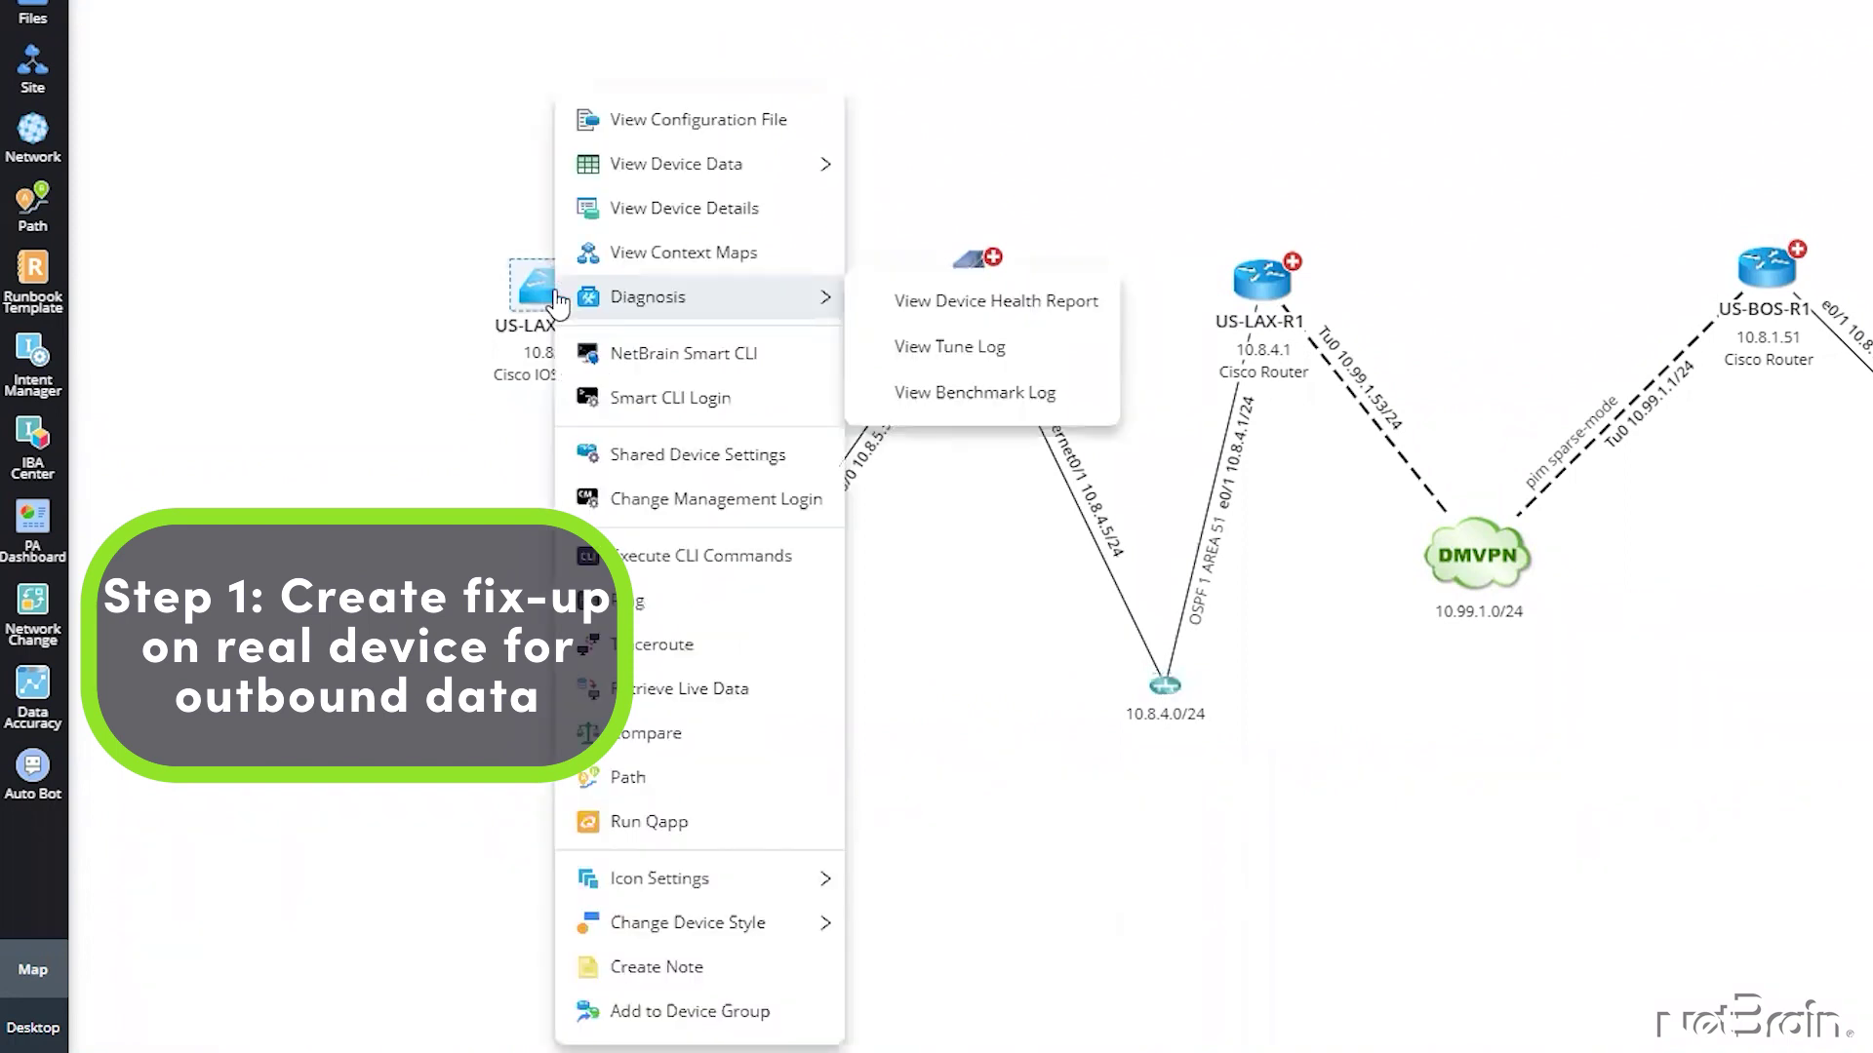
mouse_move(738, 180)
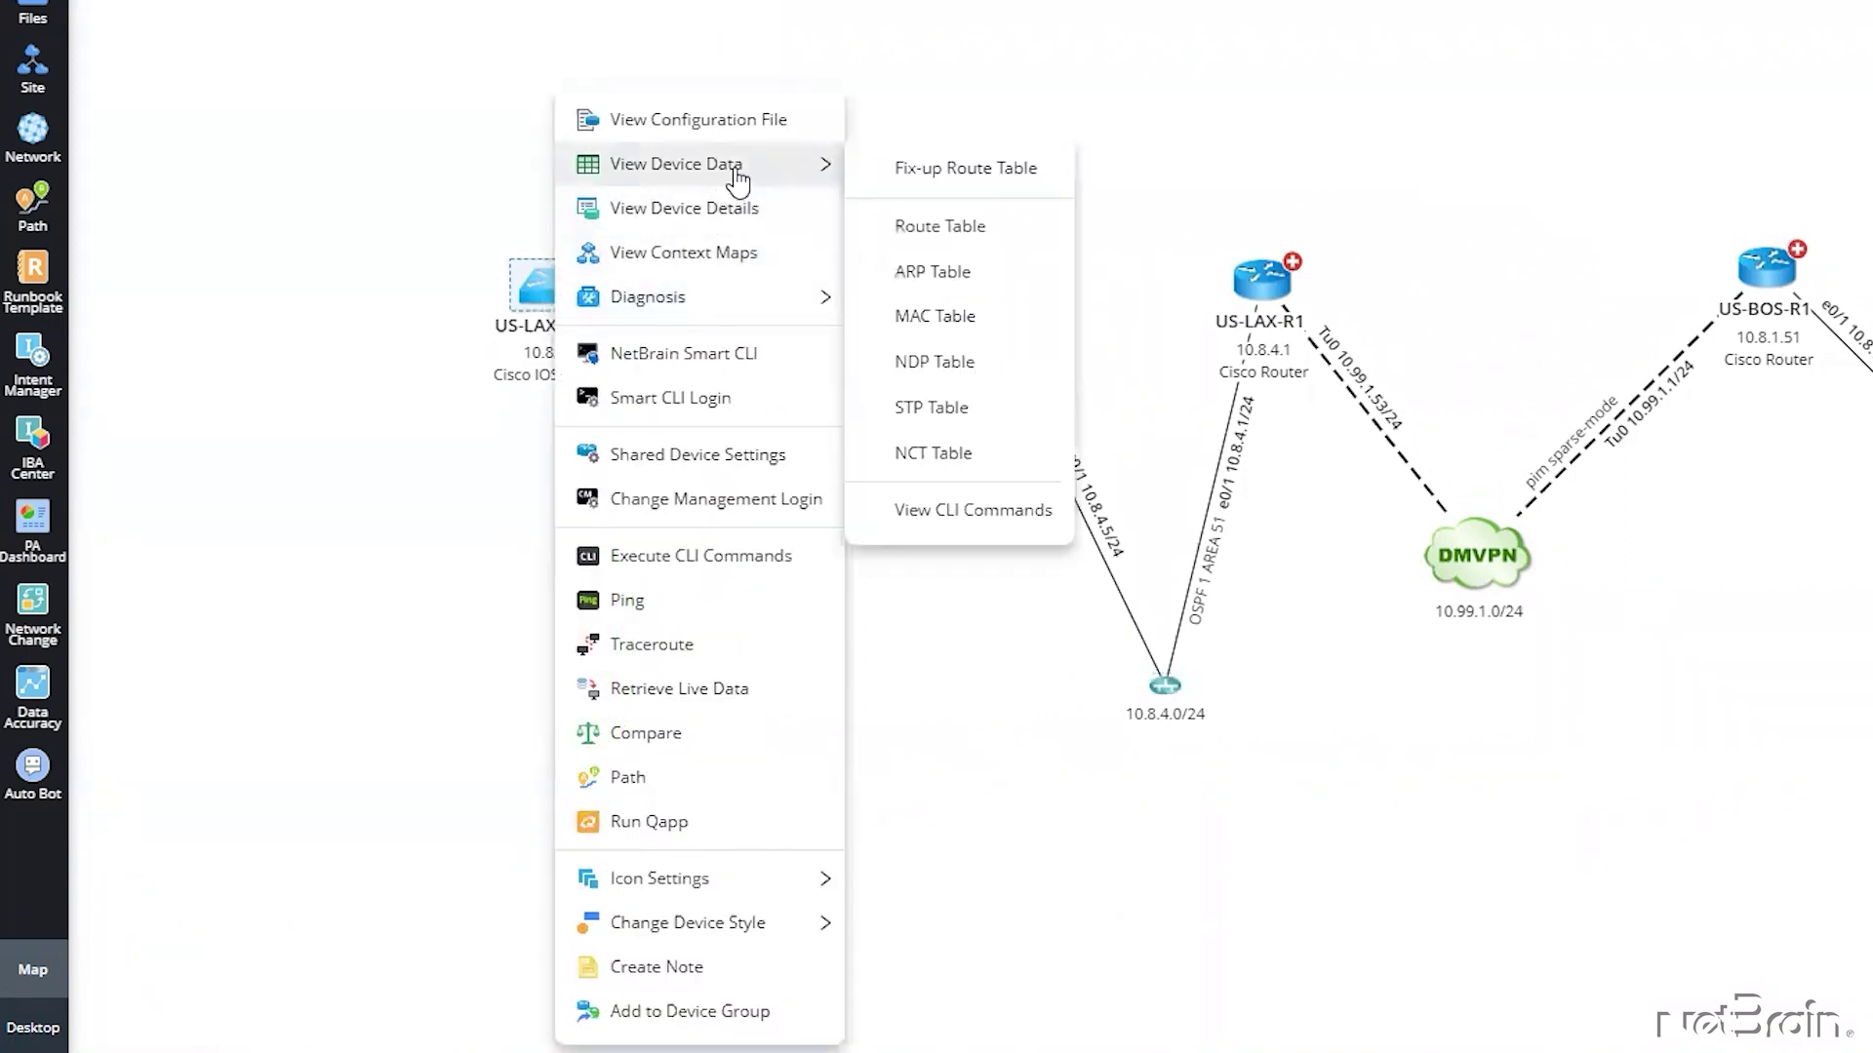
click(907, 173)
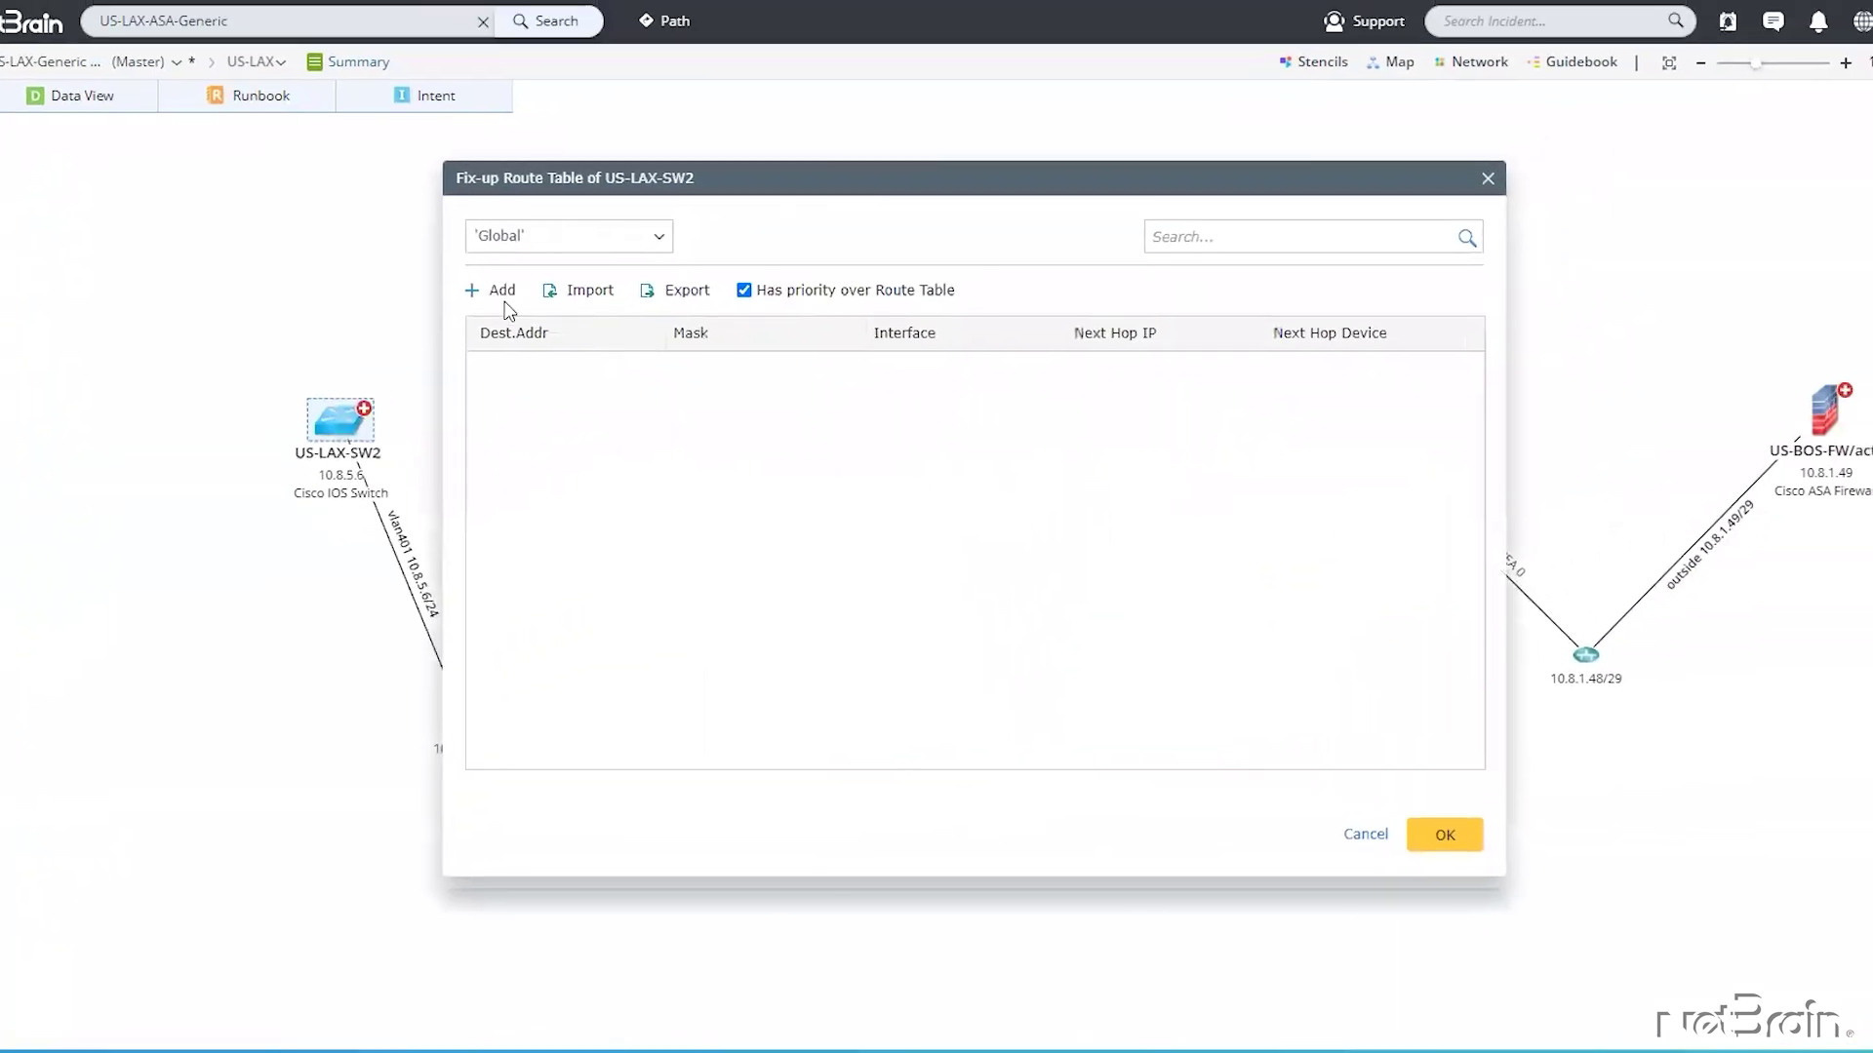
click(500, 298)
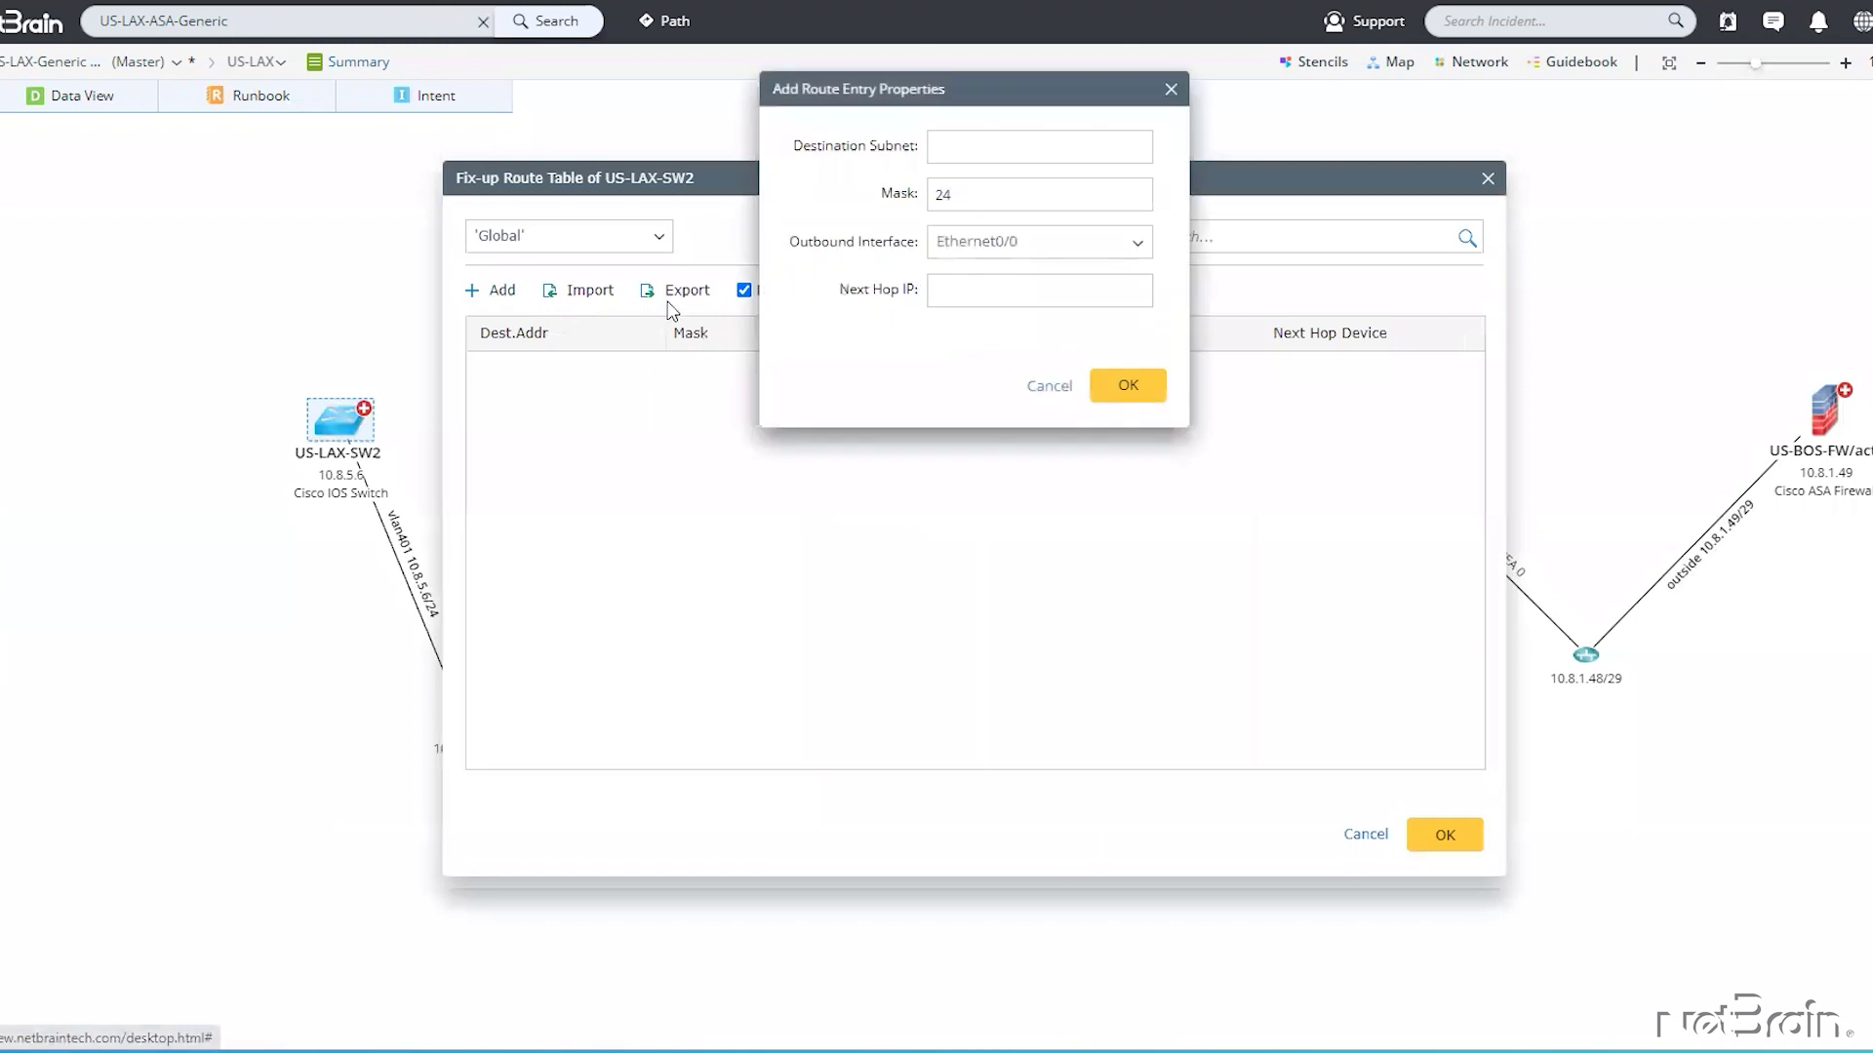
click(952, 146)
text(10.8.1.0)
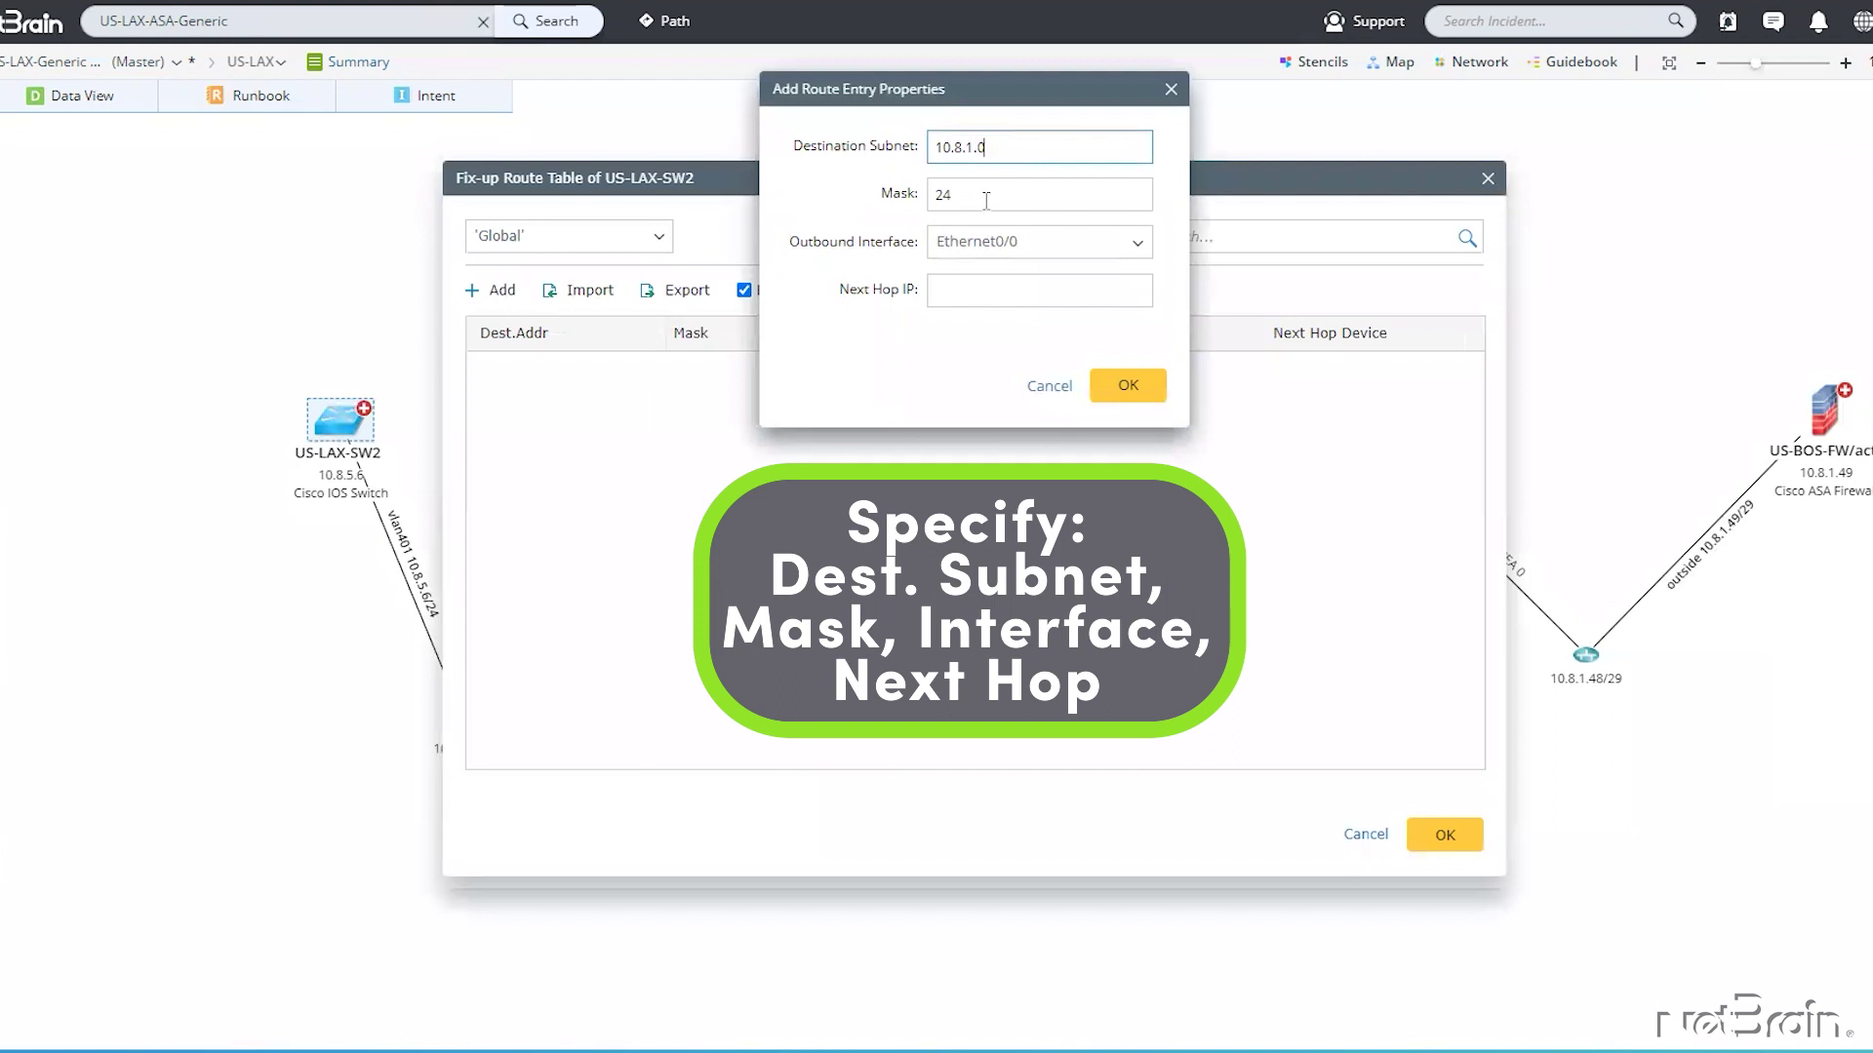
click(983, 244)
click(985, 271)
click(977, 289)
text(10.8.5.5)
click(1111, 385)
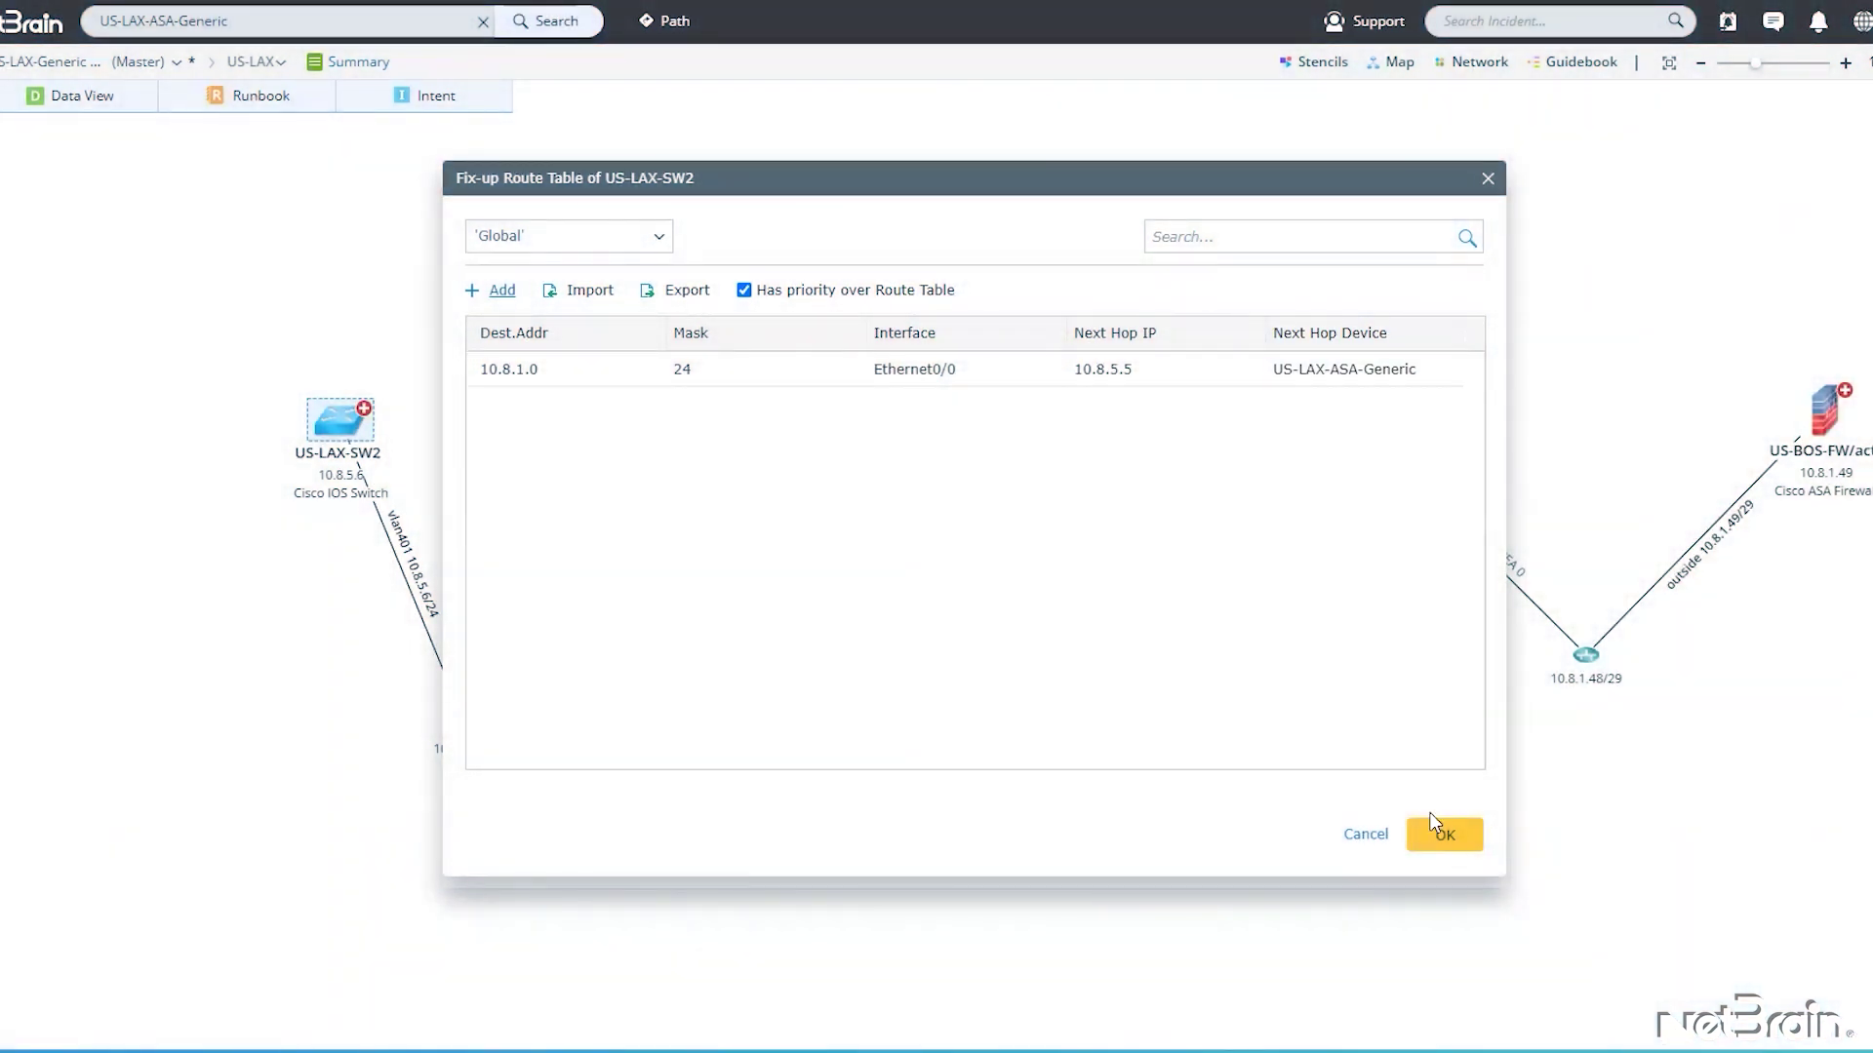
click(1441, 835)
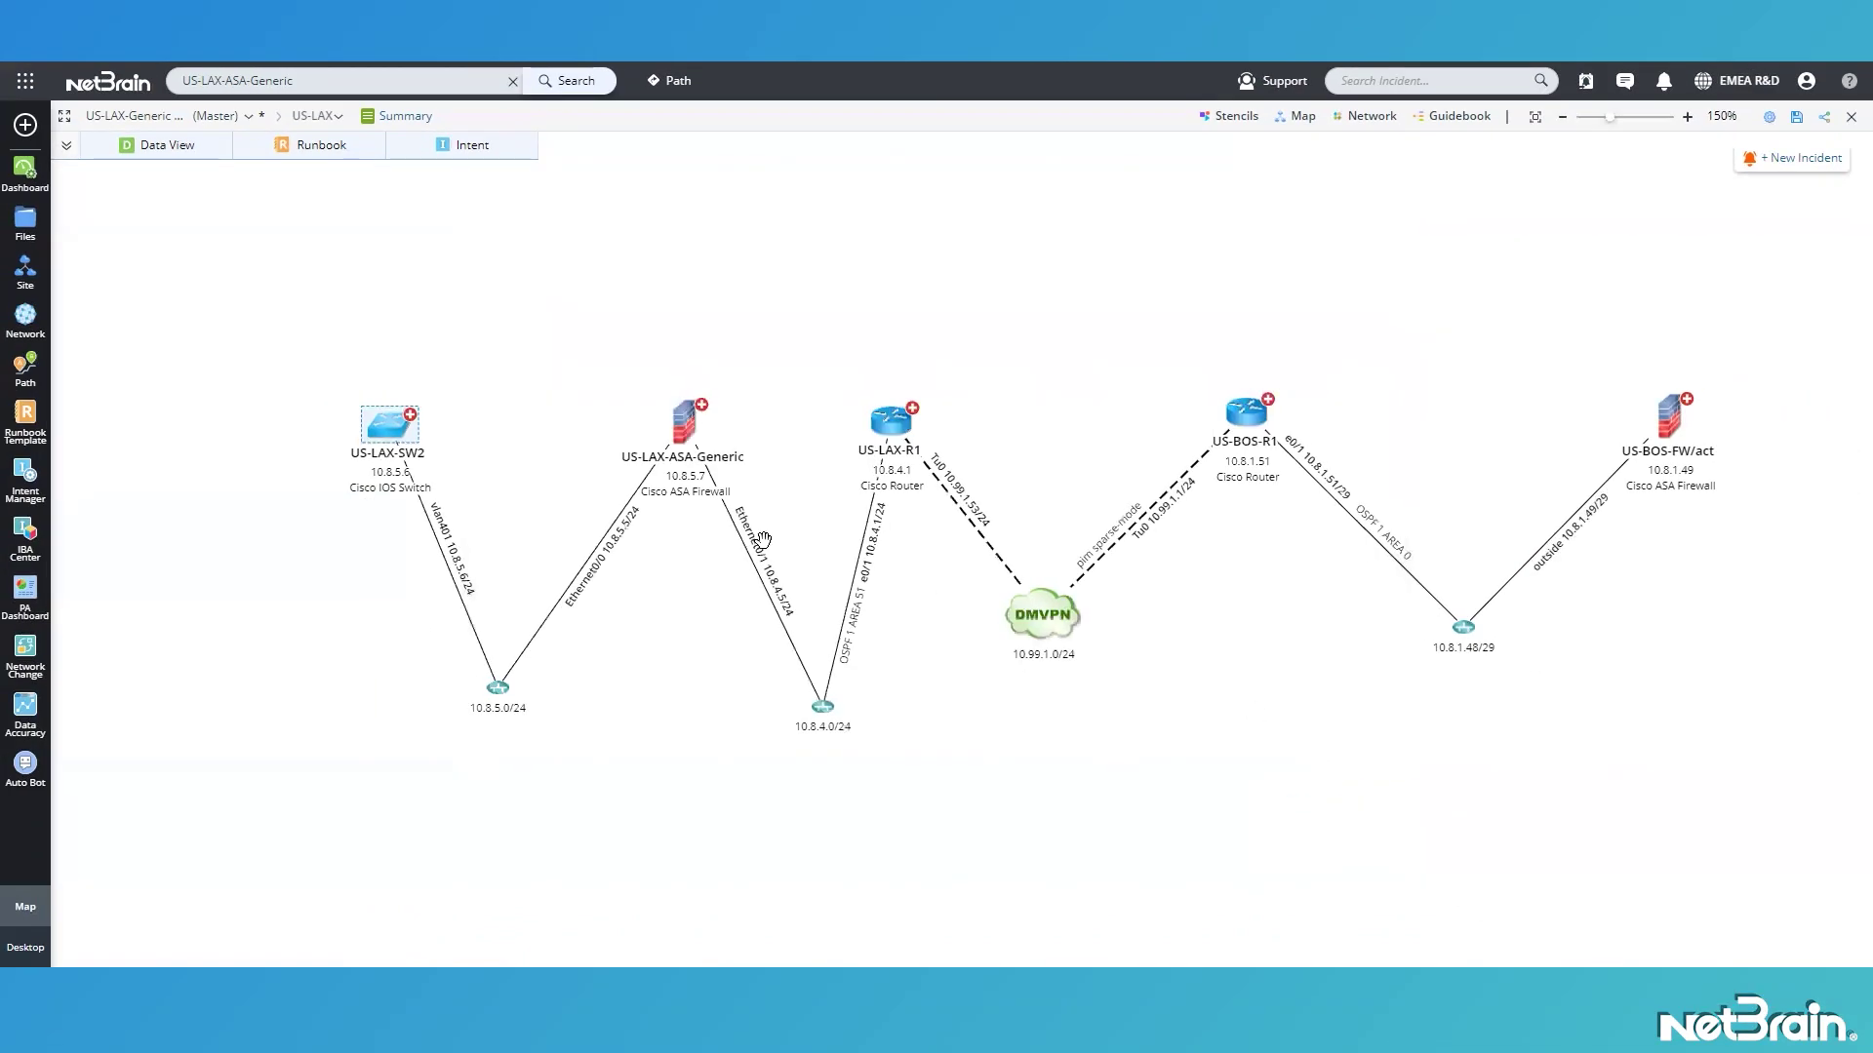
Add a US-LAX-ASA-Generic fix-up route: 10.8.1.0/24 via Ethernet0/1, next hop 10.8.4.1.
mouse_move(636, 517)
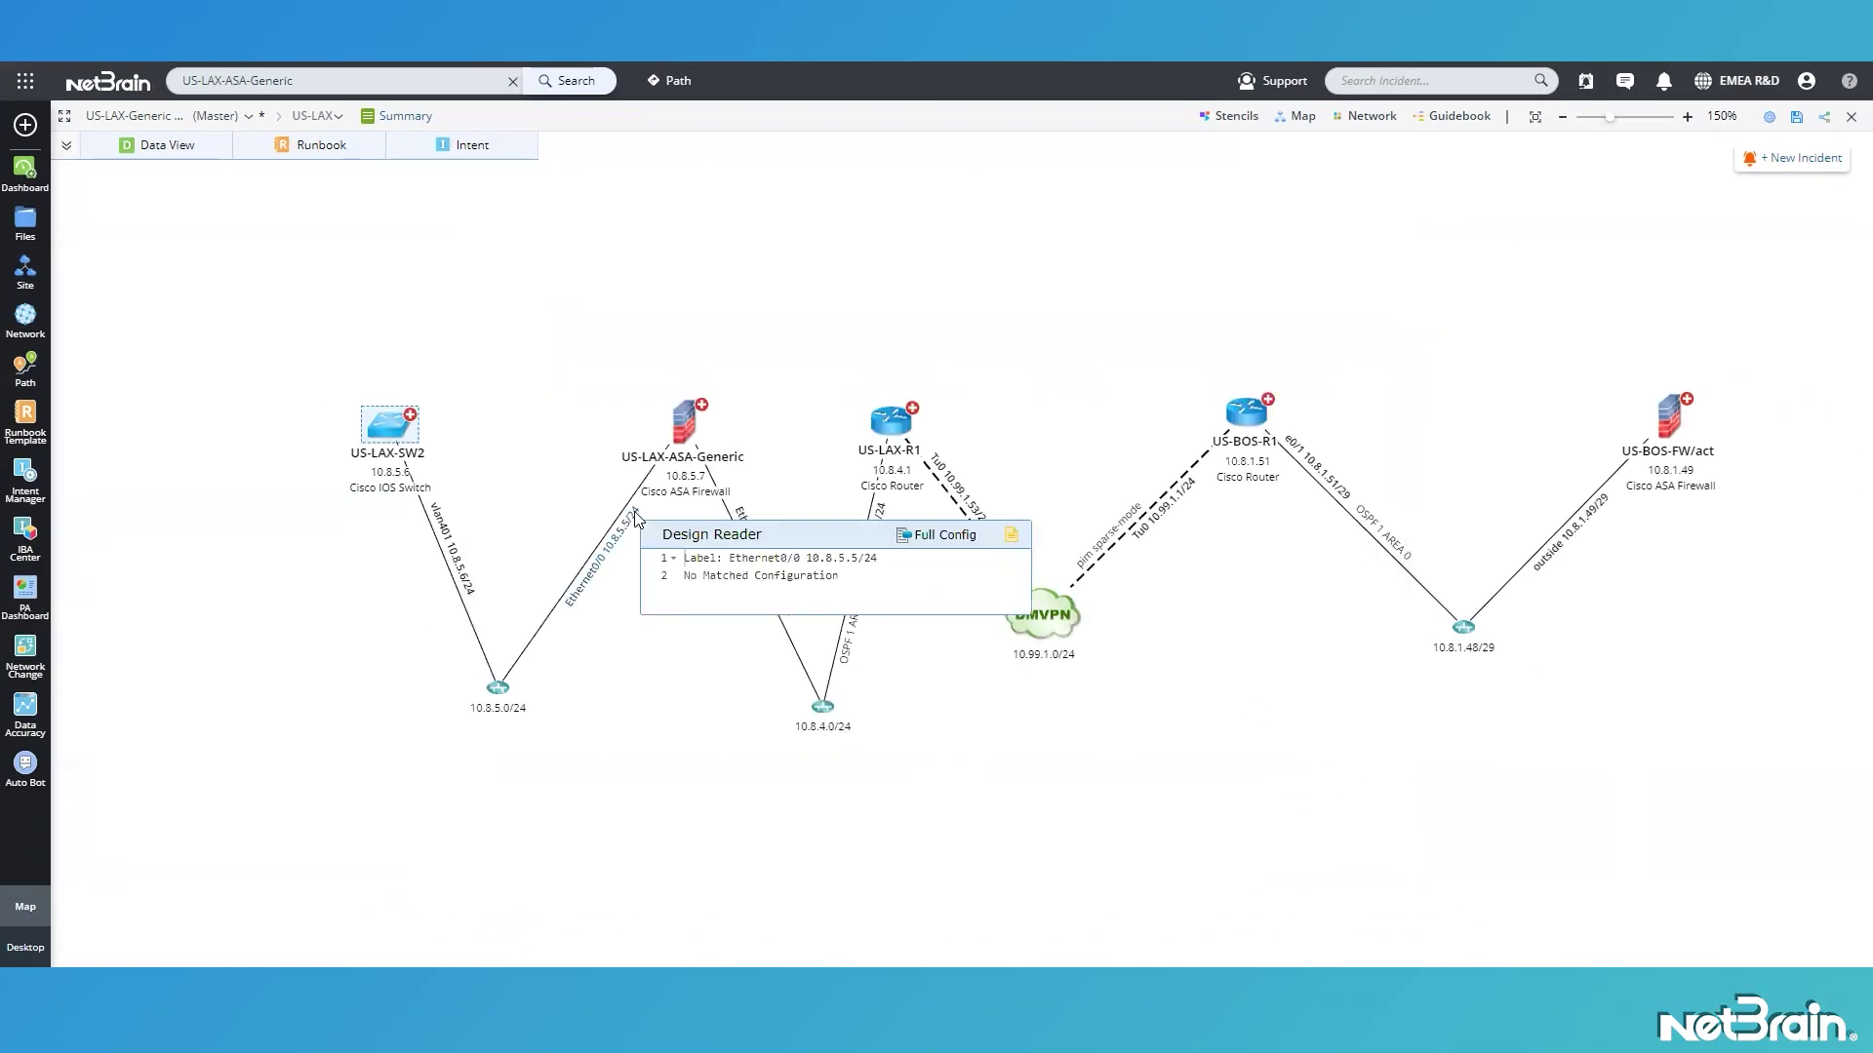
right_click(684, 429)
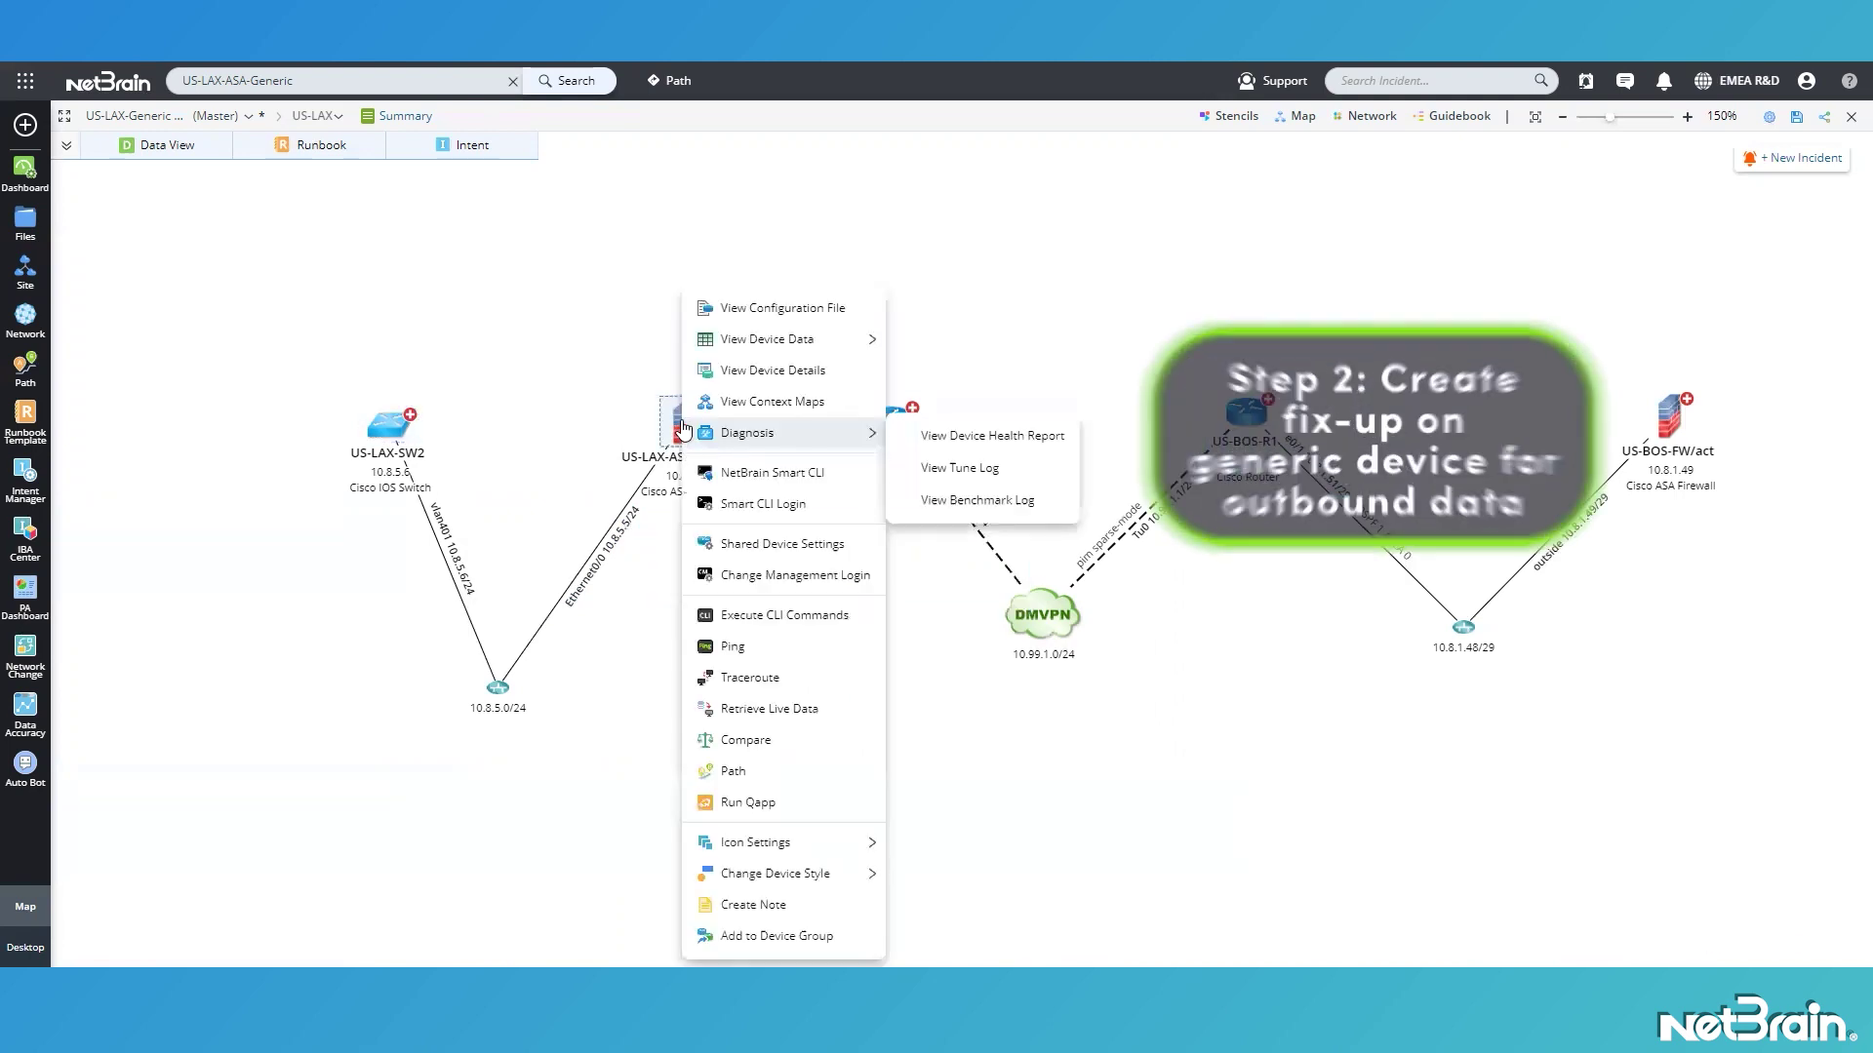
mouse_move(780, 339)
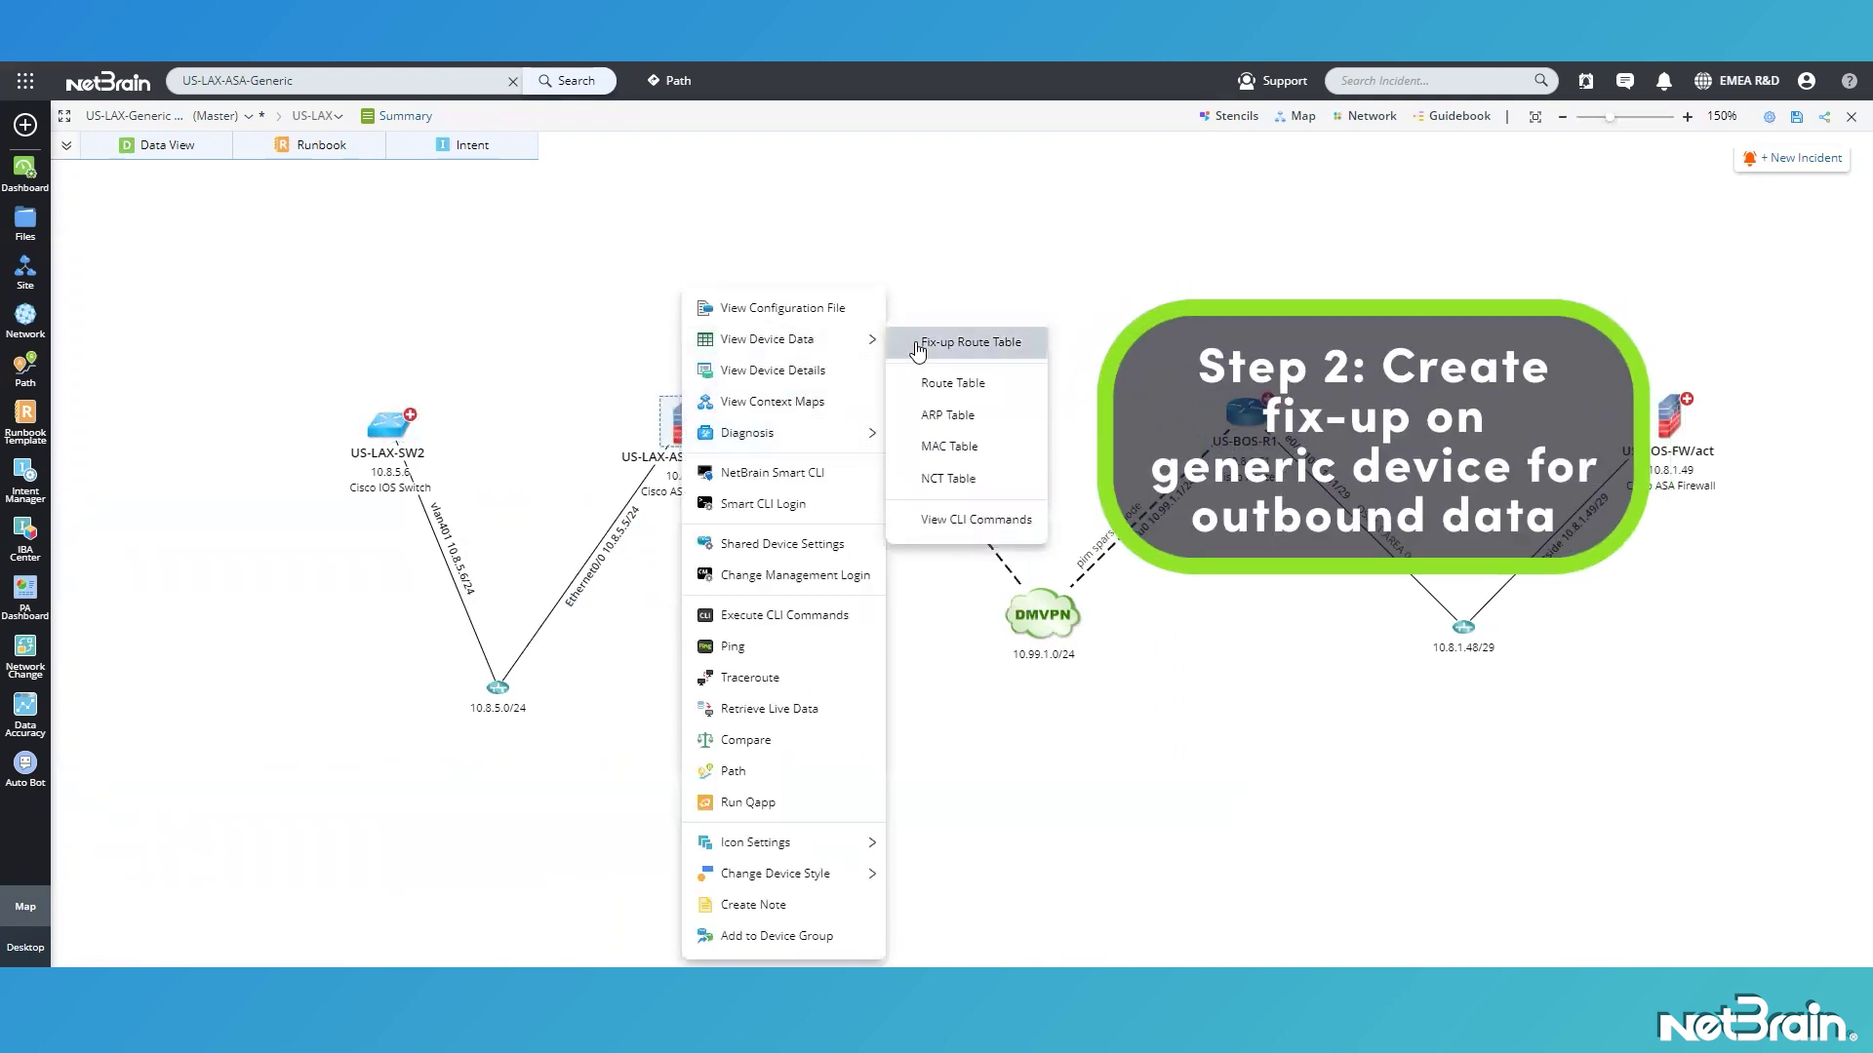
click(971, 342)
click(524, 313)
click(925, 190)
text(10.8.1.0)
click(975, 271)
click(937, 332)
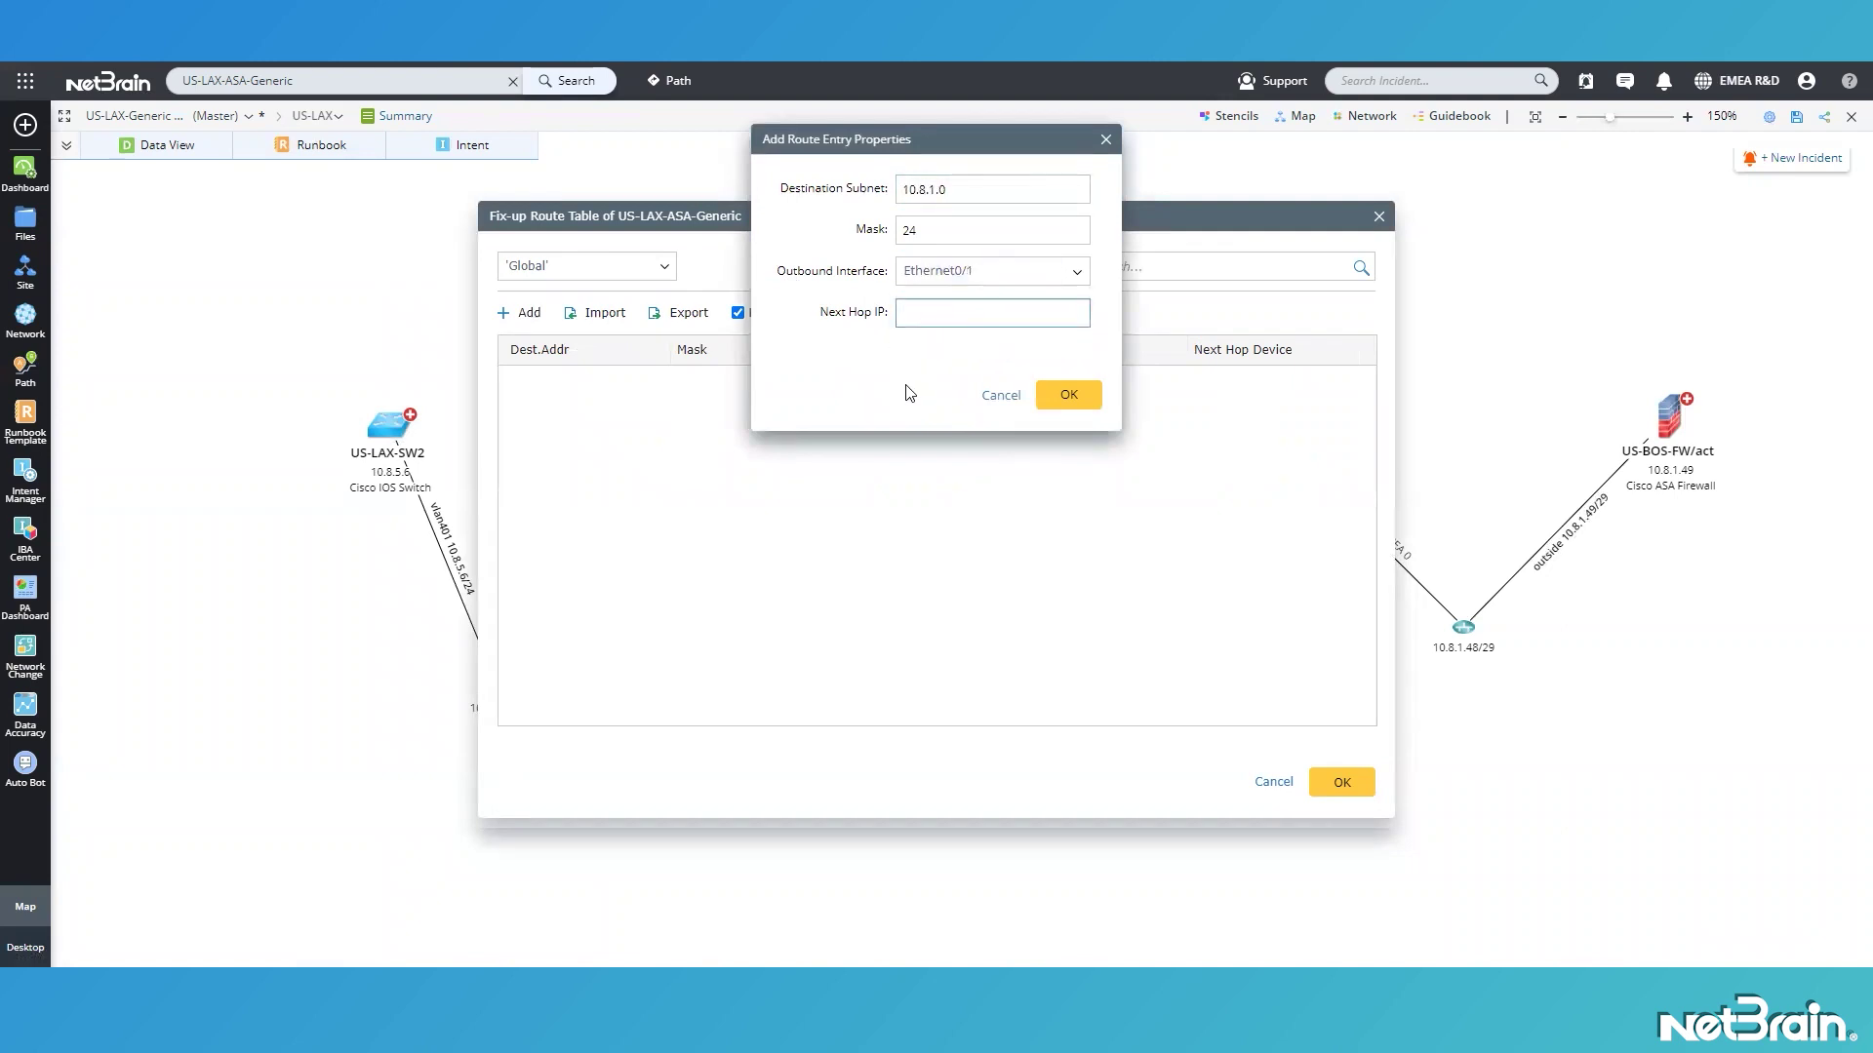
click(1069, 394)
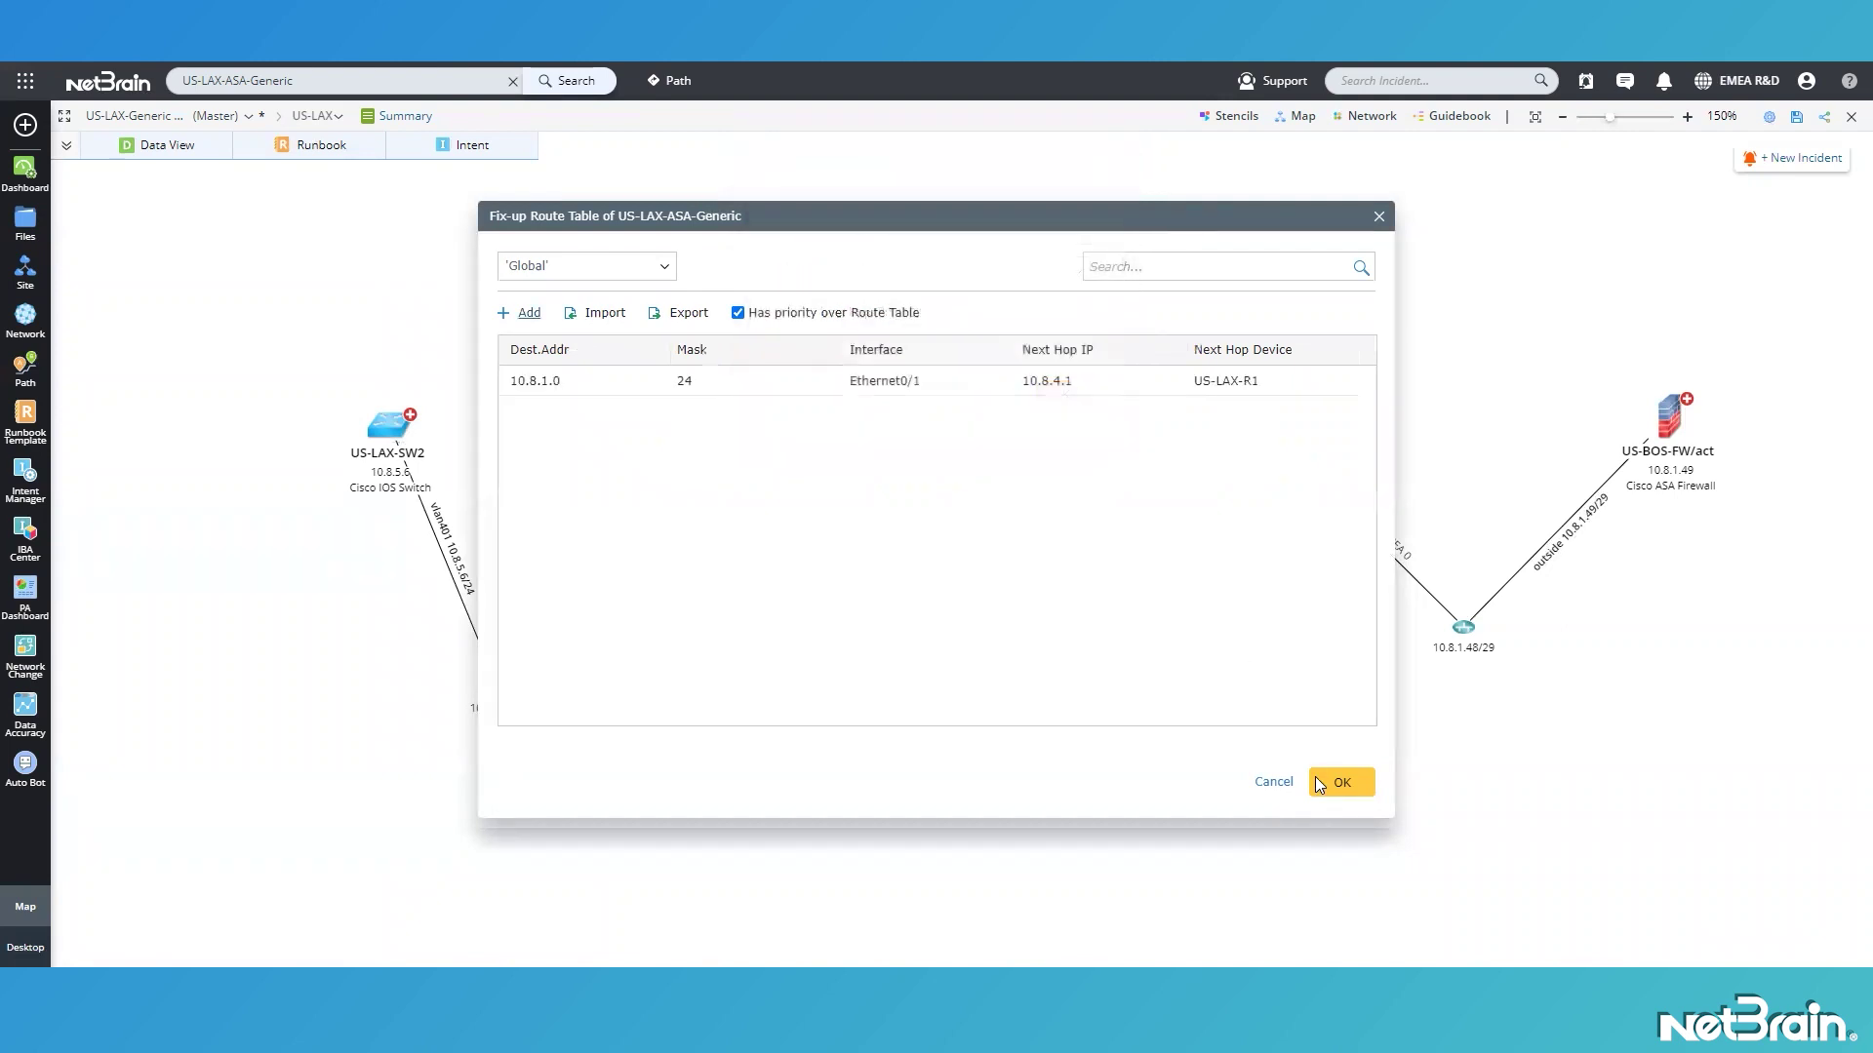
click(1342, 782)
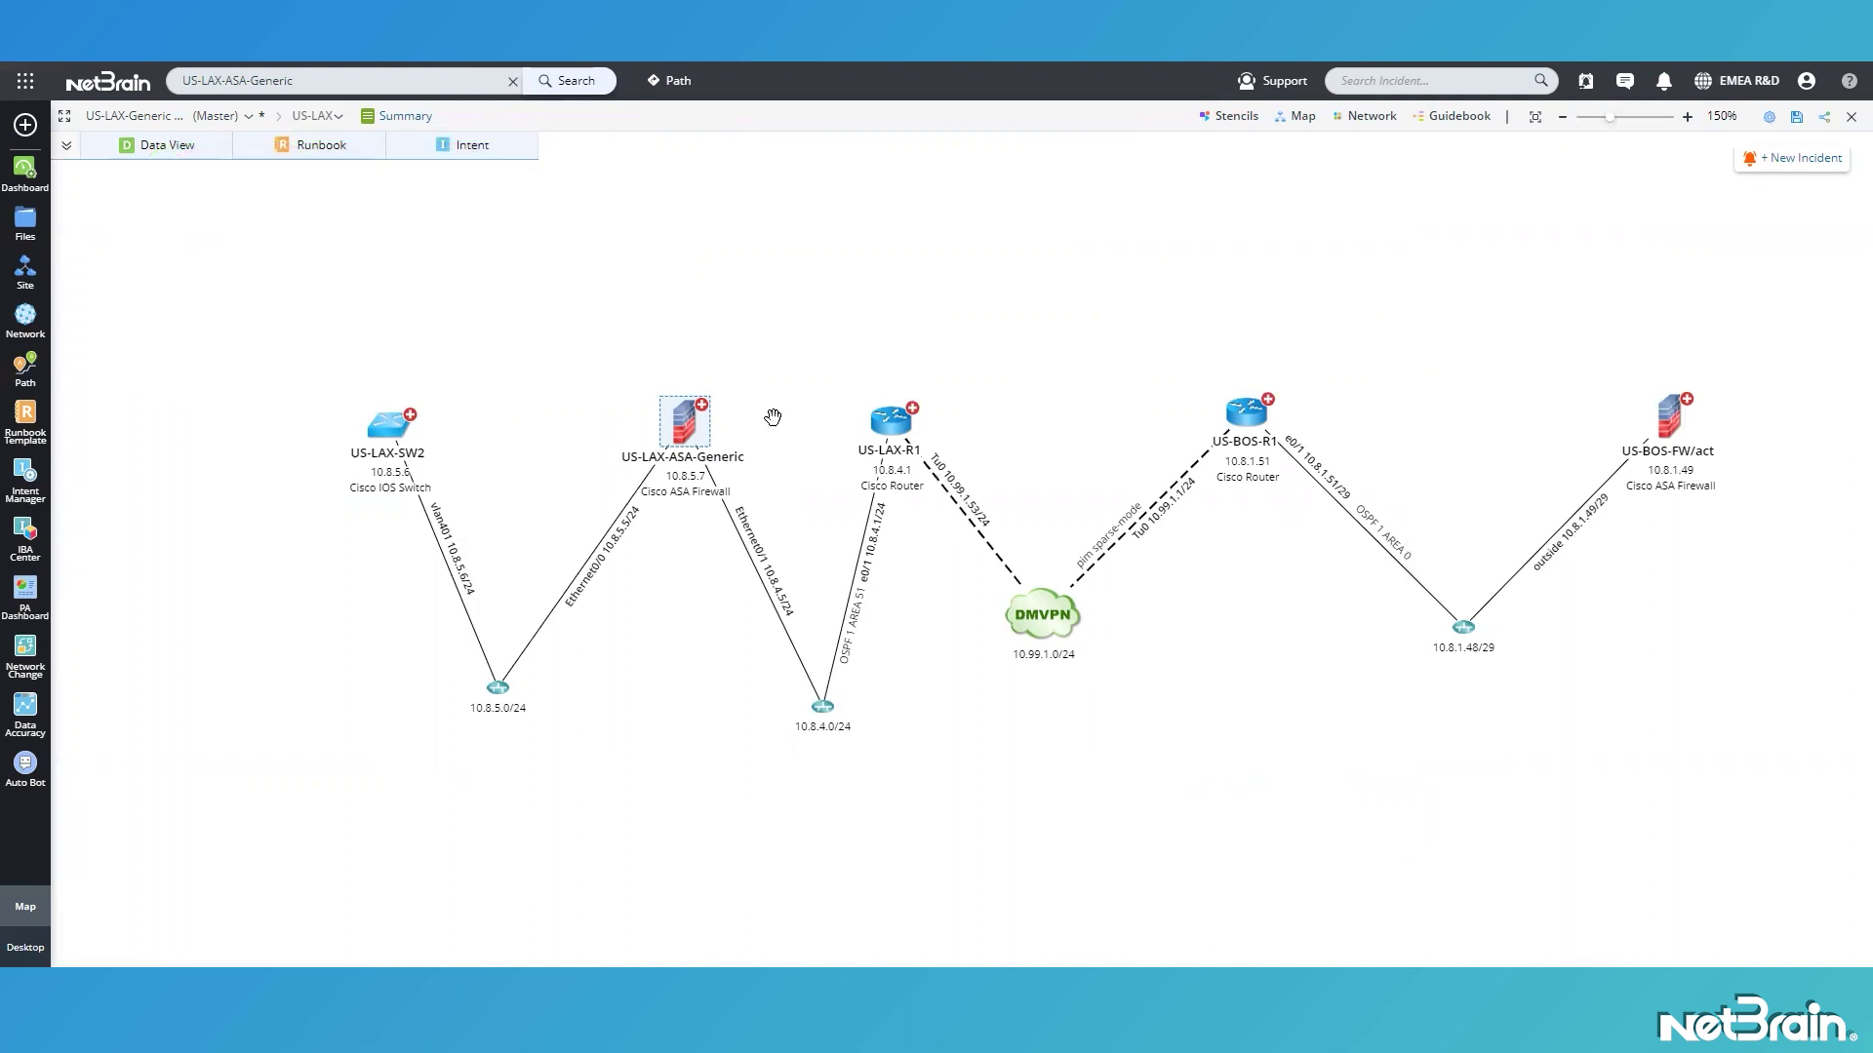
Add a US-LAX-R1 fix-up route: 10.8.5.0/24 via Ethernet0/1, next hop 10.8.5.5.
drag(698, 433, 665, 435)
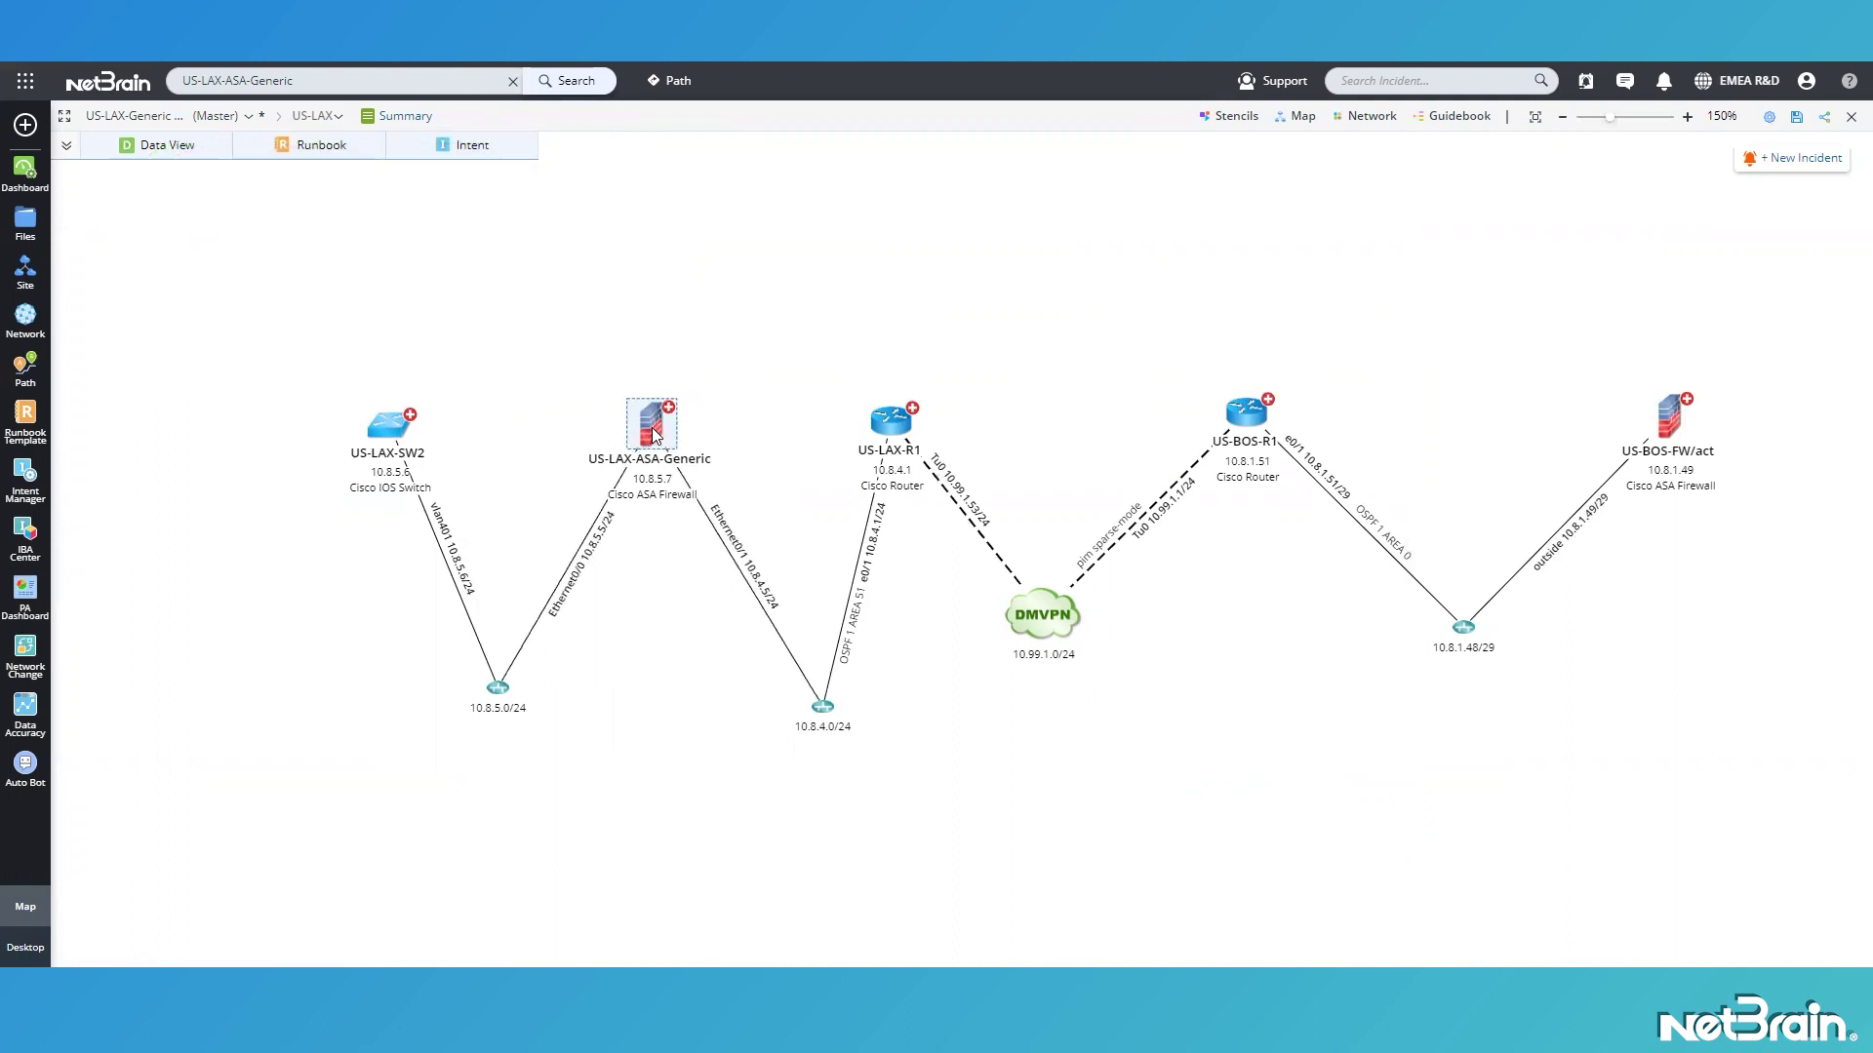
right_click(890, 431)
mouse_move(1082, 343)
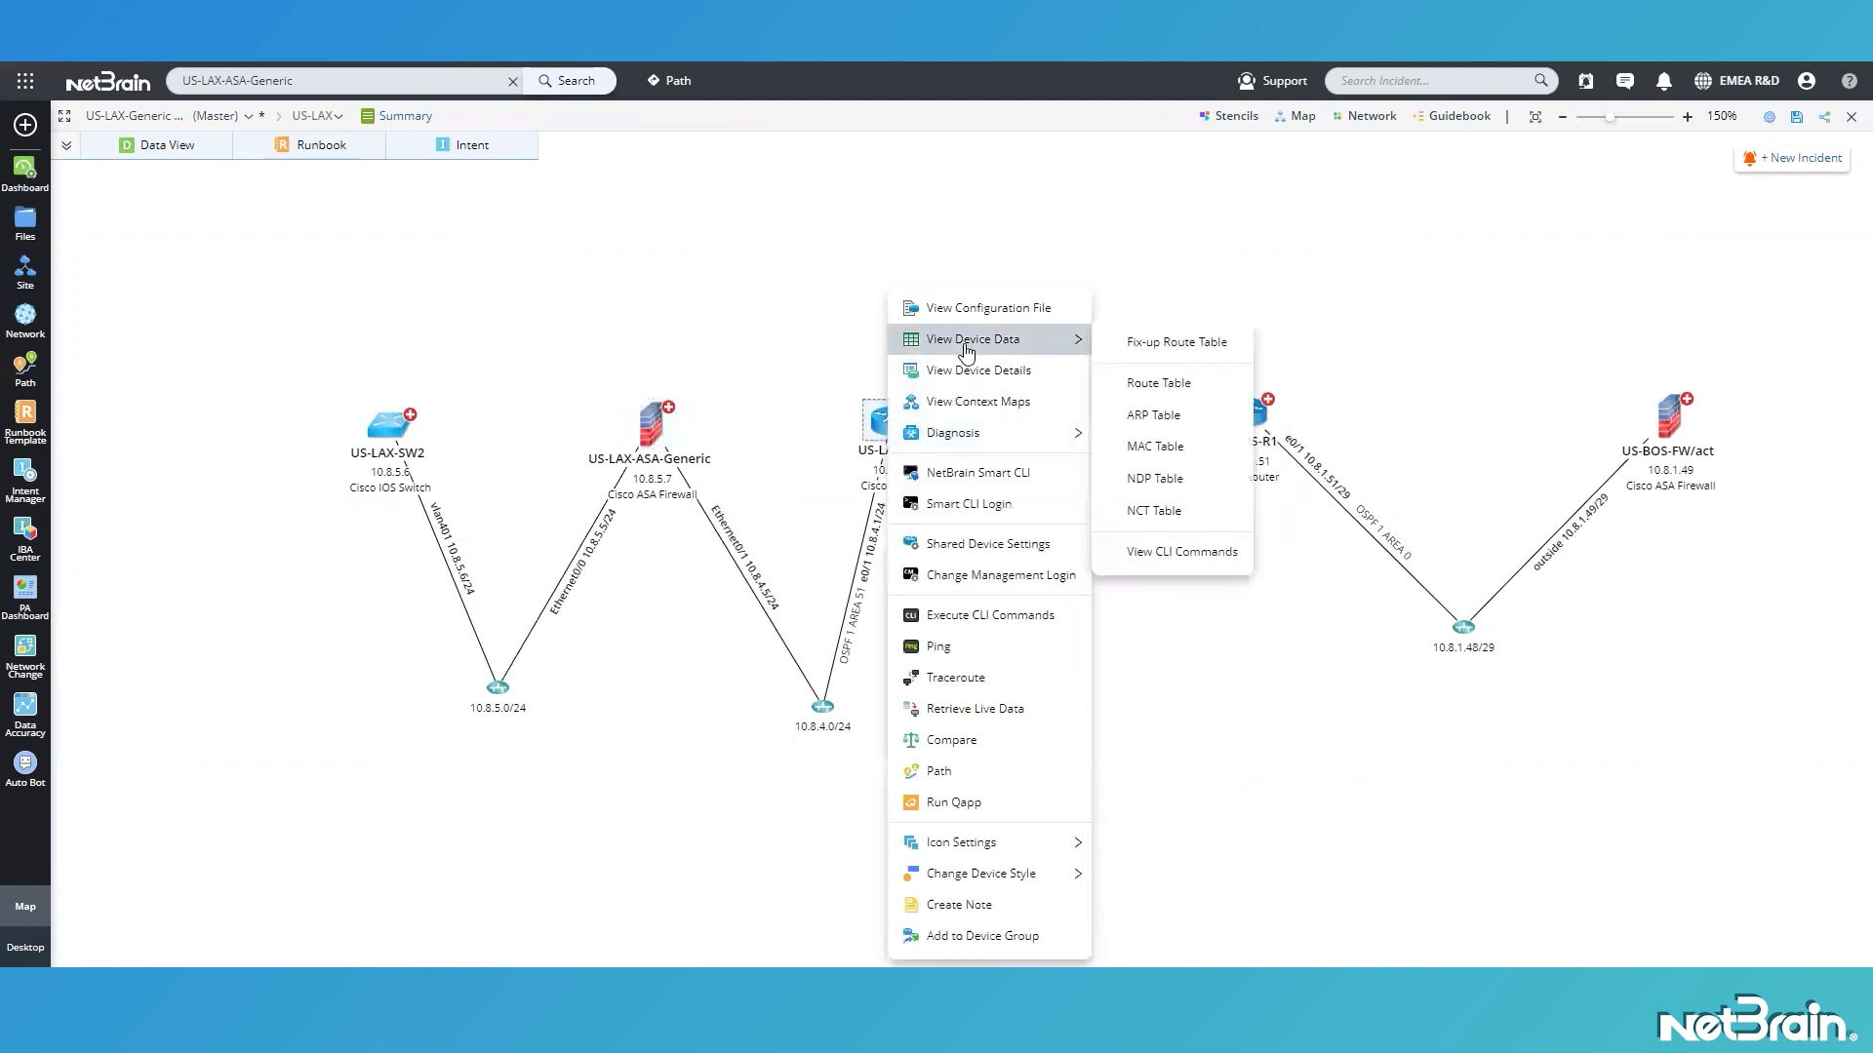
click(1176, 342)
click(519, 312)
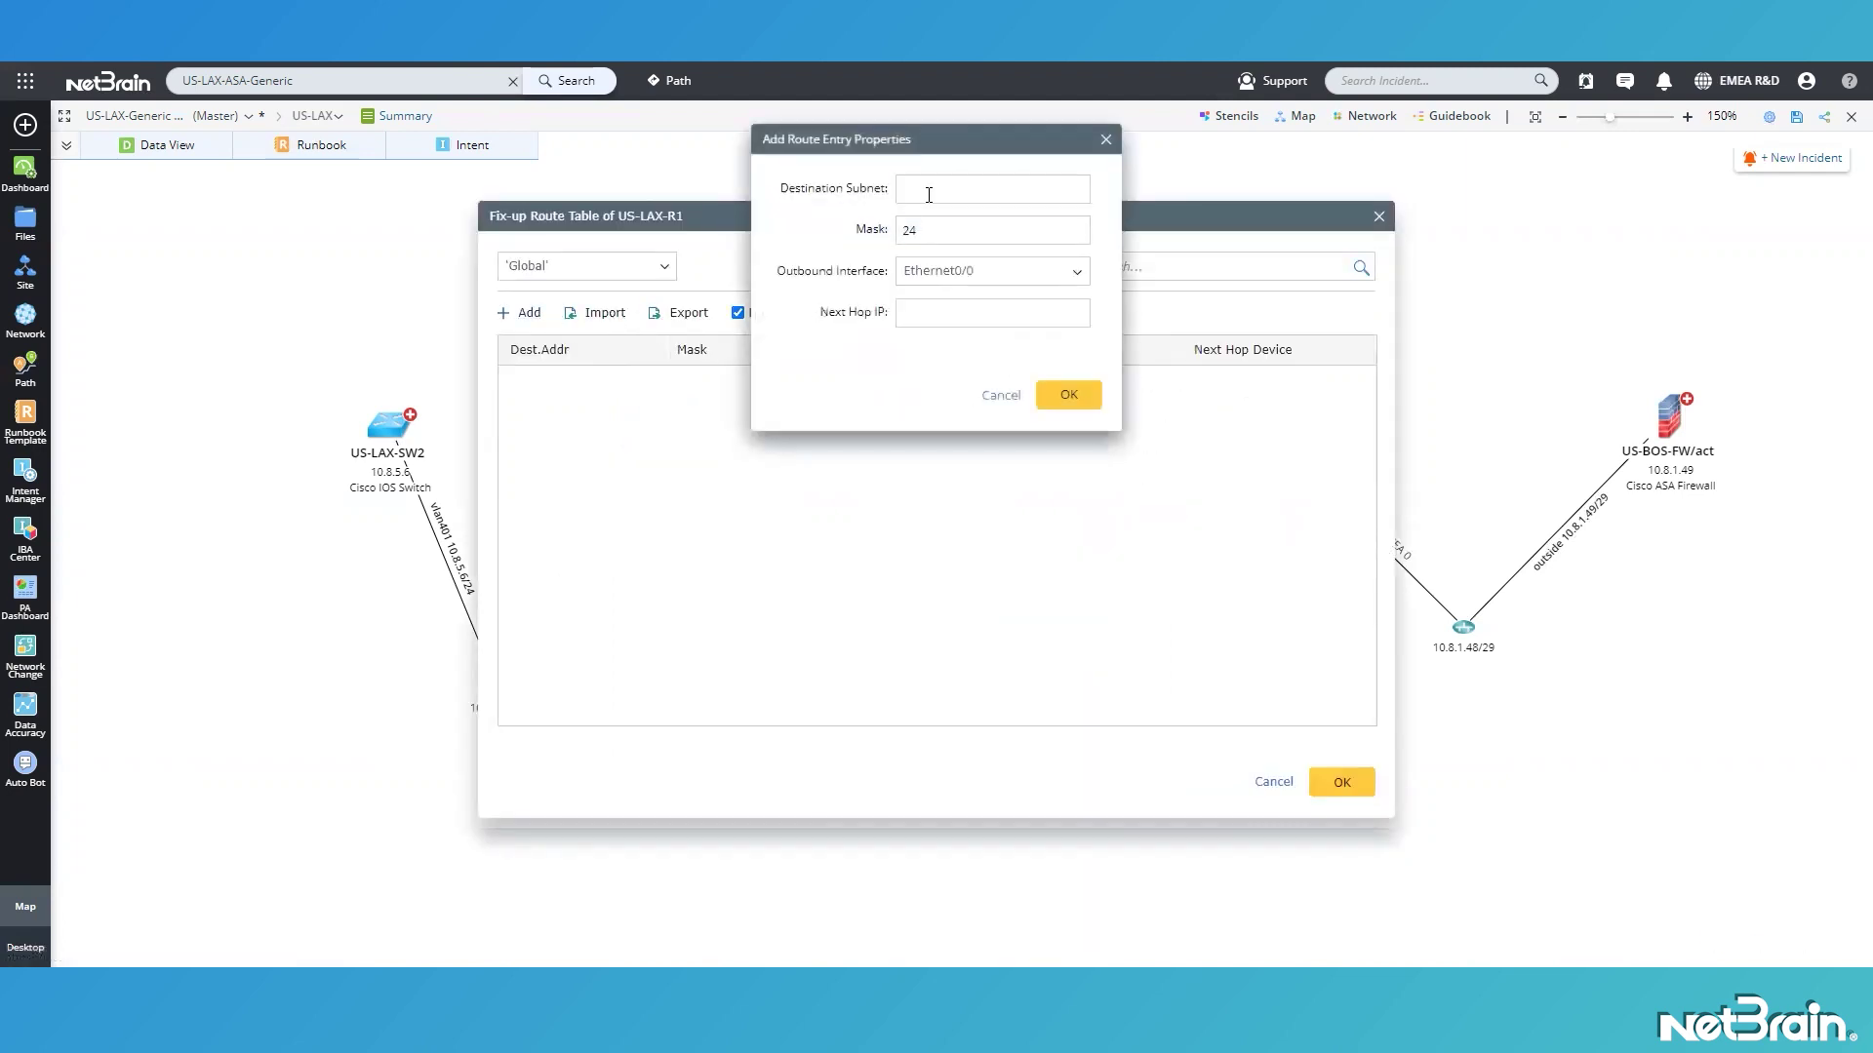
text(10.8.5.0)
click(985, 272)
click(957, 325)
click(905, 317)
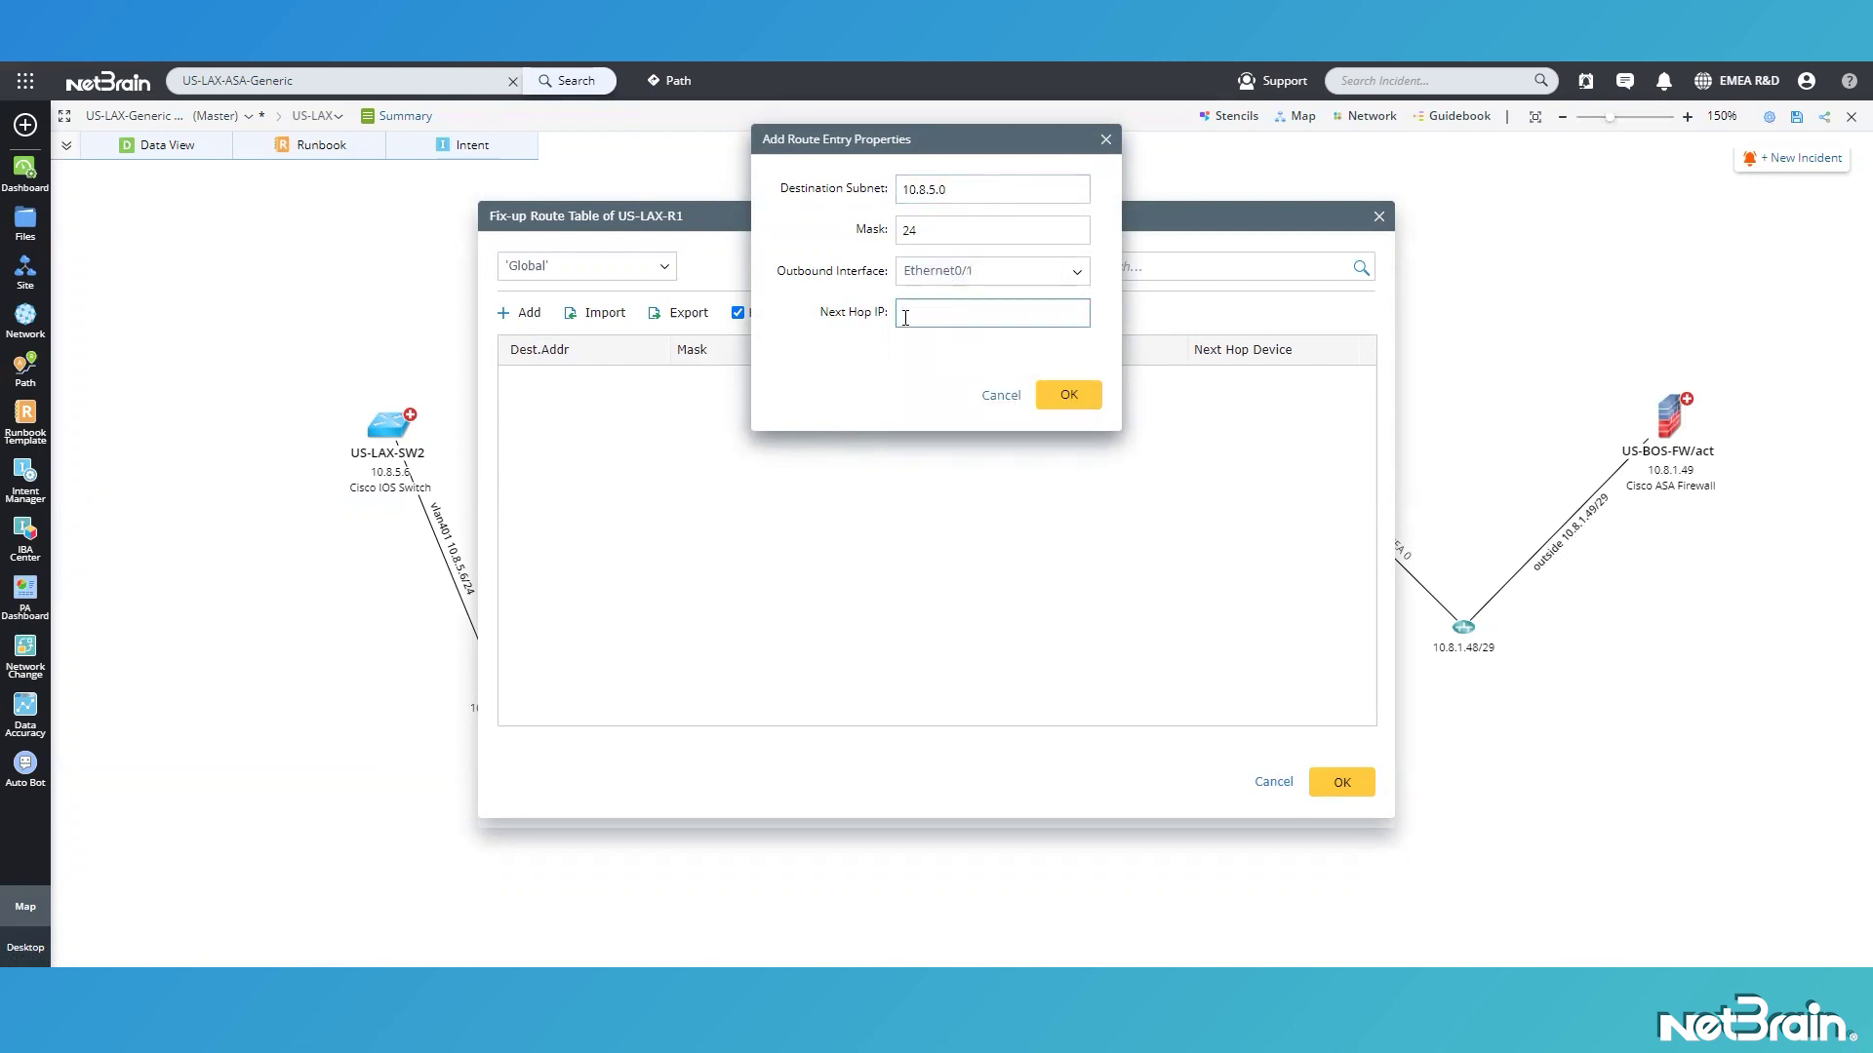
click(1090, 399)
click(1343, 780)
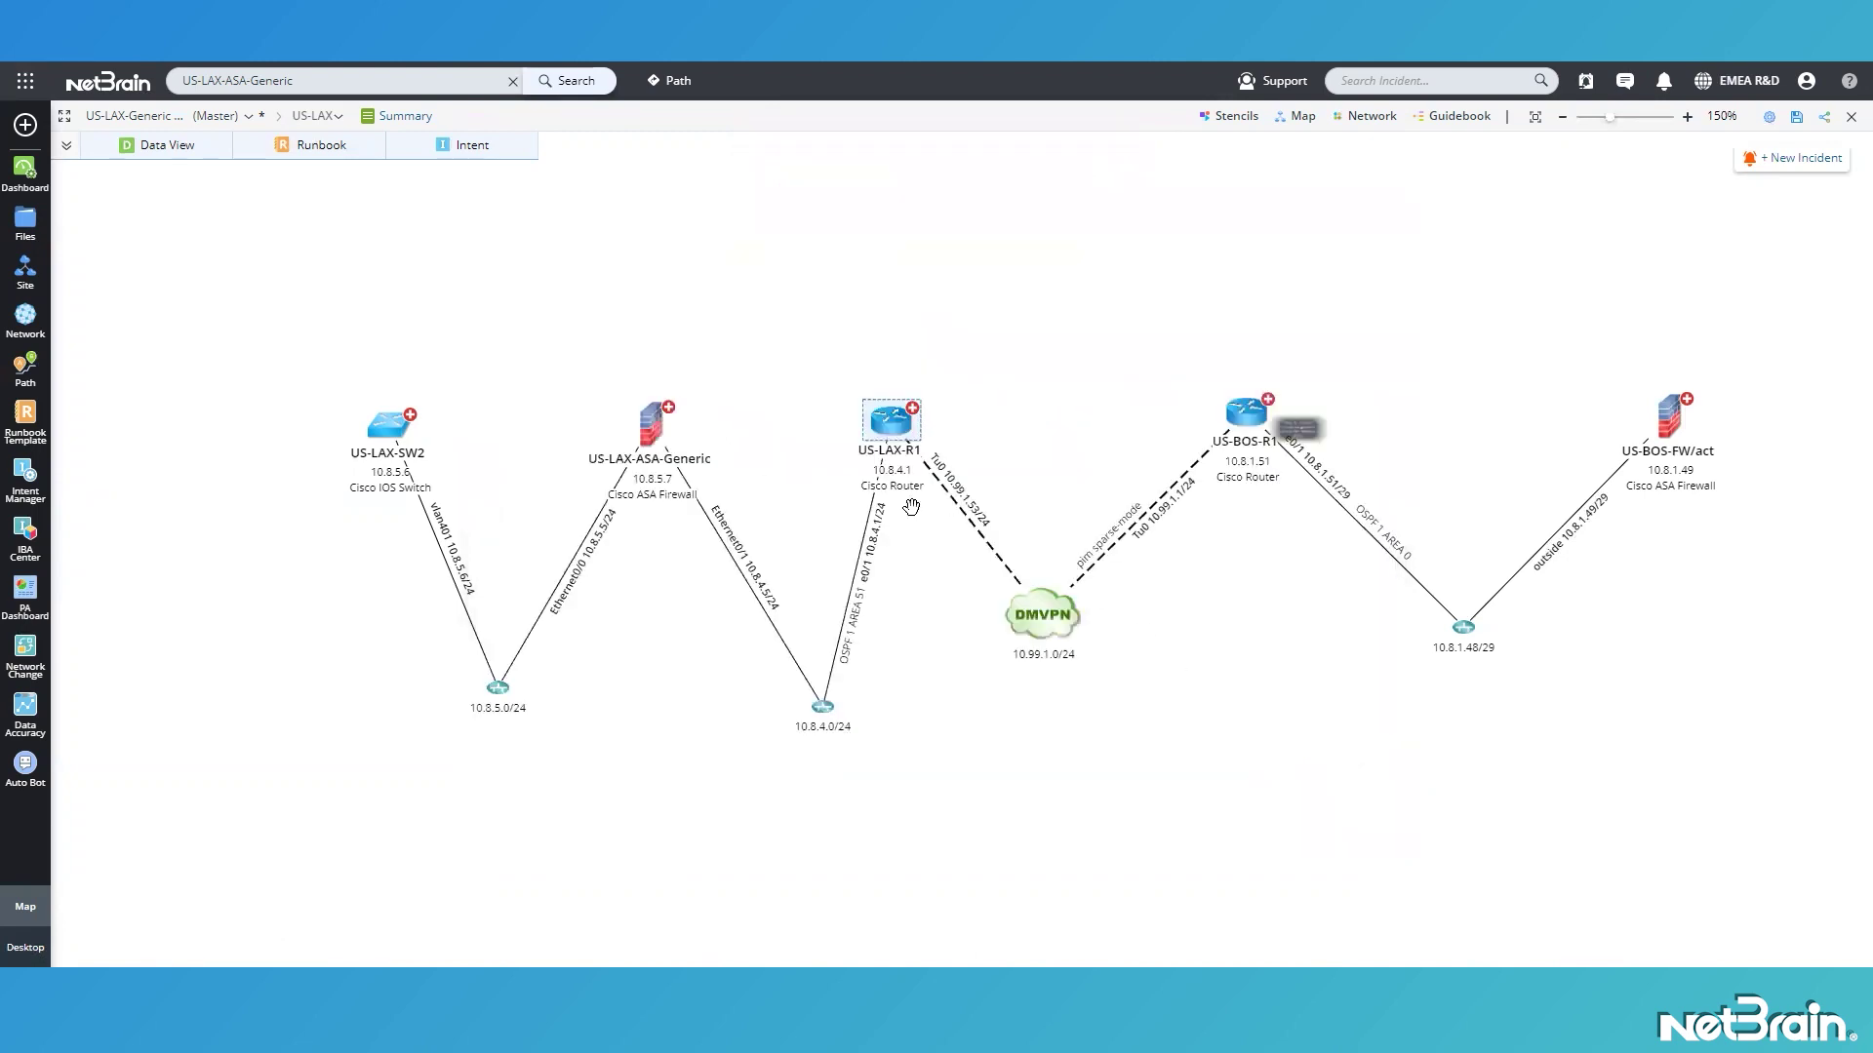
Add another US-LAX-ASA-Generic fix-up route: 10.8.5.0/24 via Ethernet0/0, next hop 10.8.5.6.
right_click(659, 438)
mouse_move(659, 439)
mouse_move(775, 346)
click(898, 349)
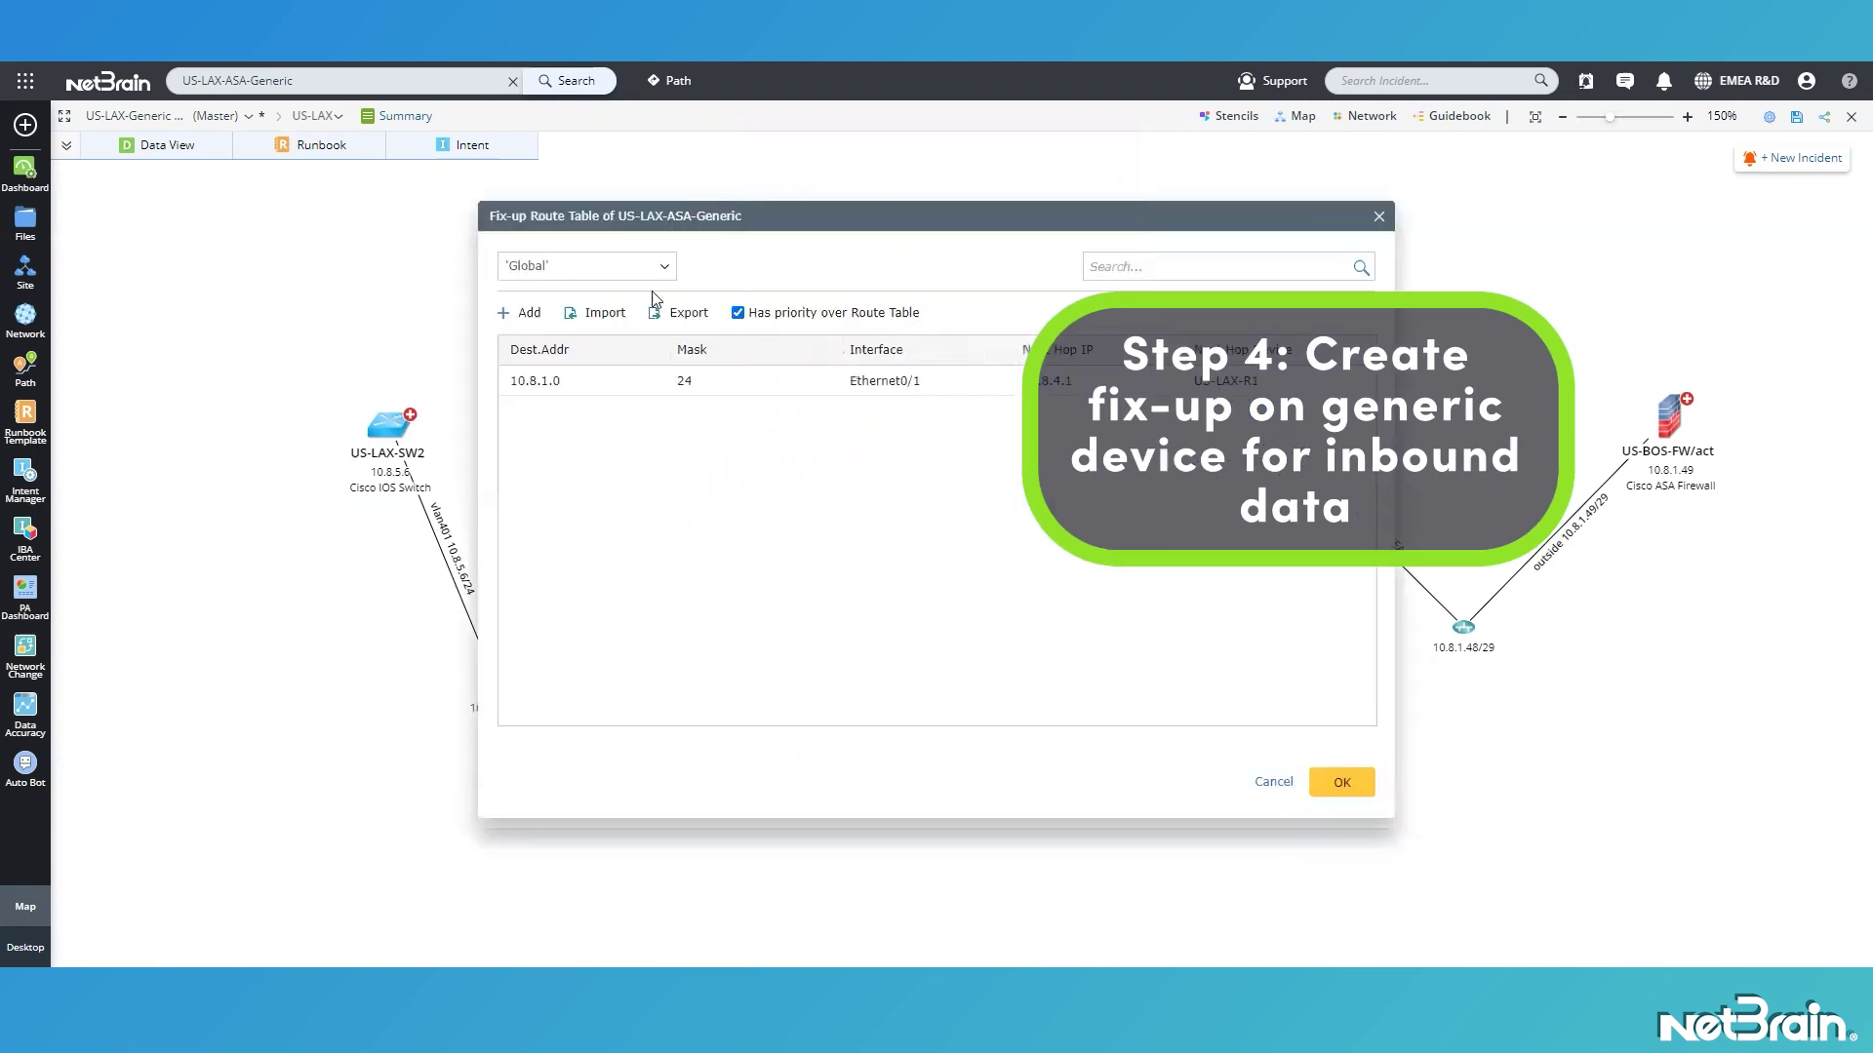
click(528, 313)
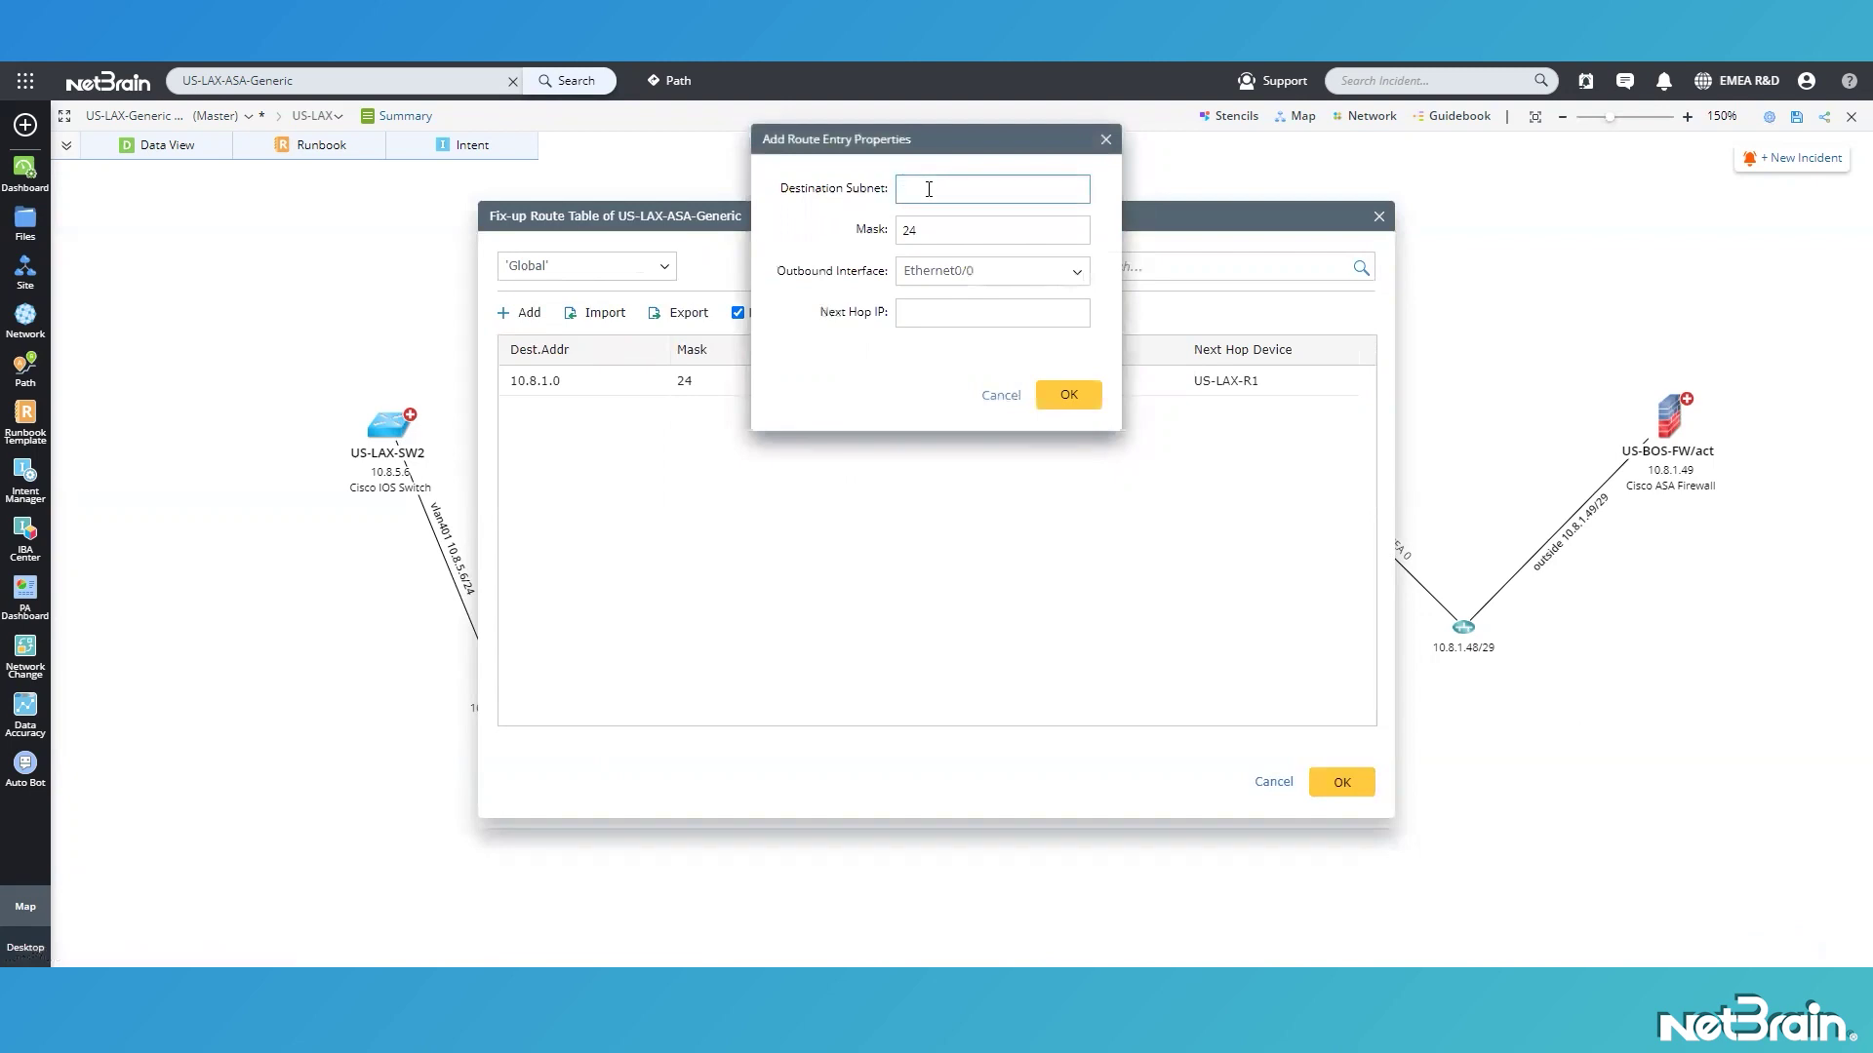
click(956, 310)
text(10.8.5.6)
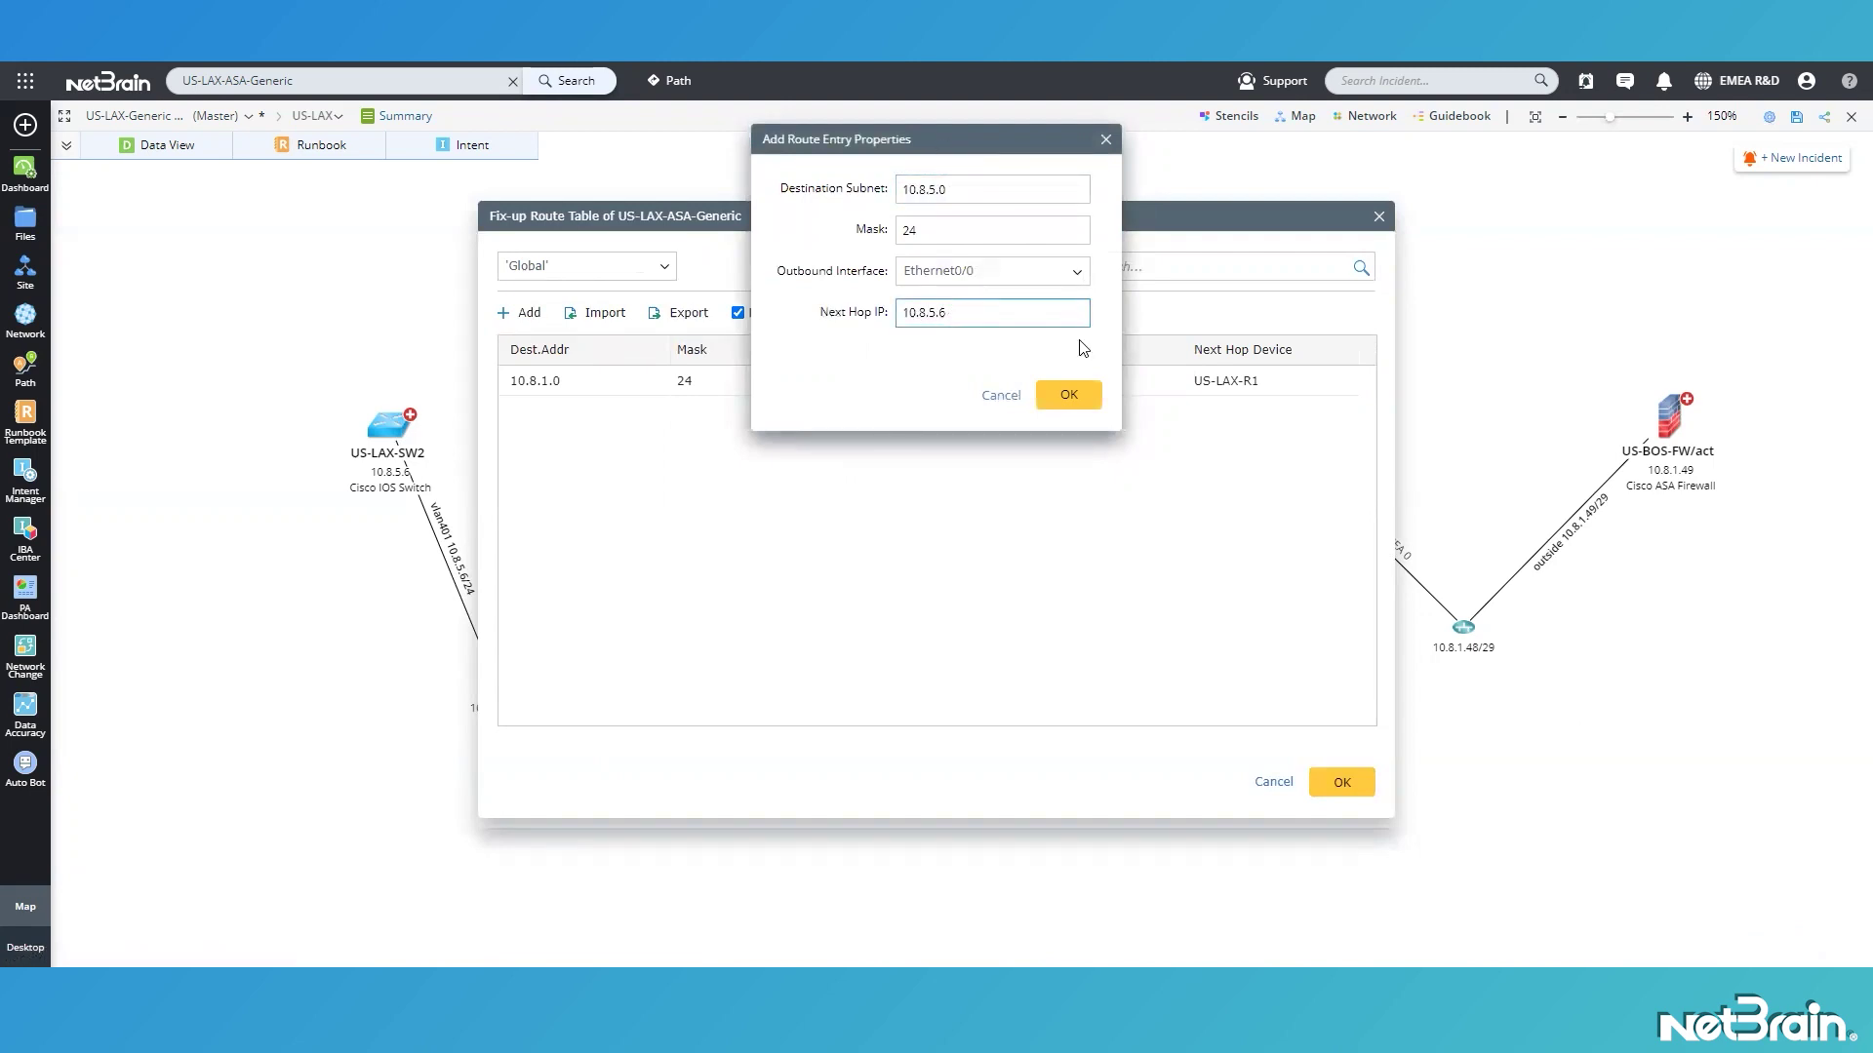
click(1069, 394)
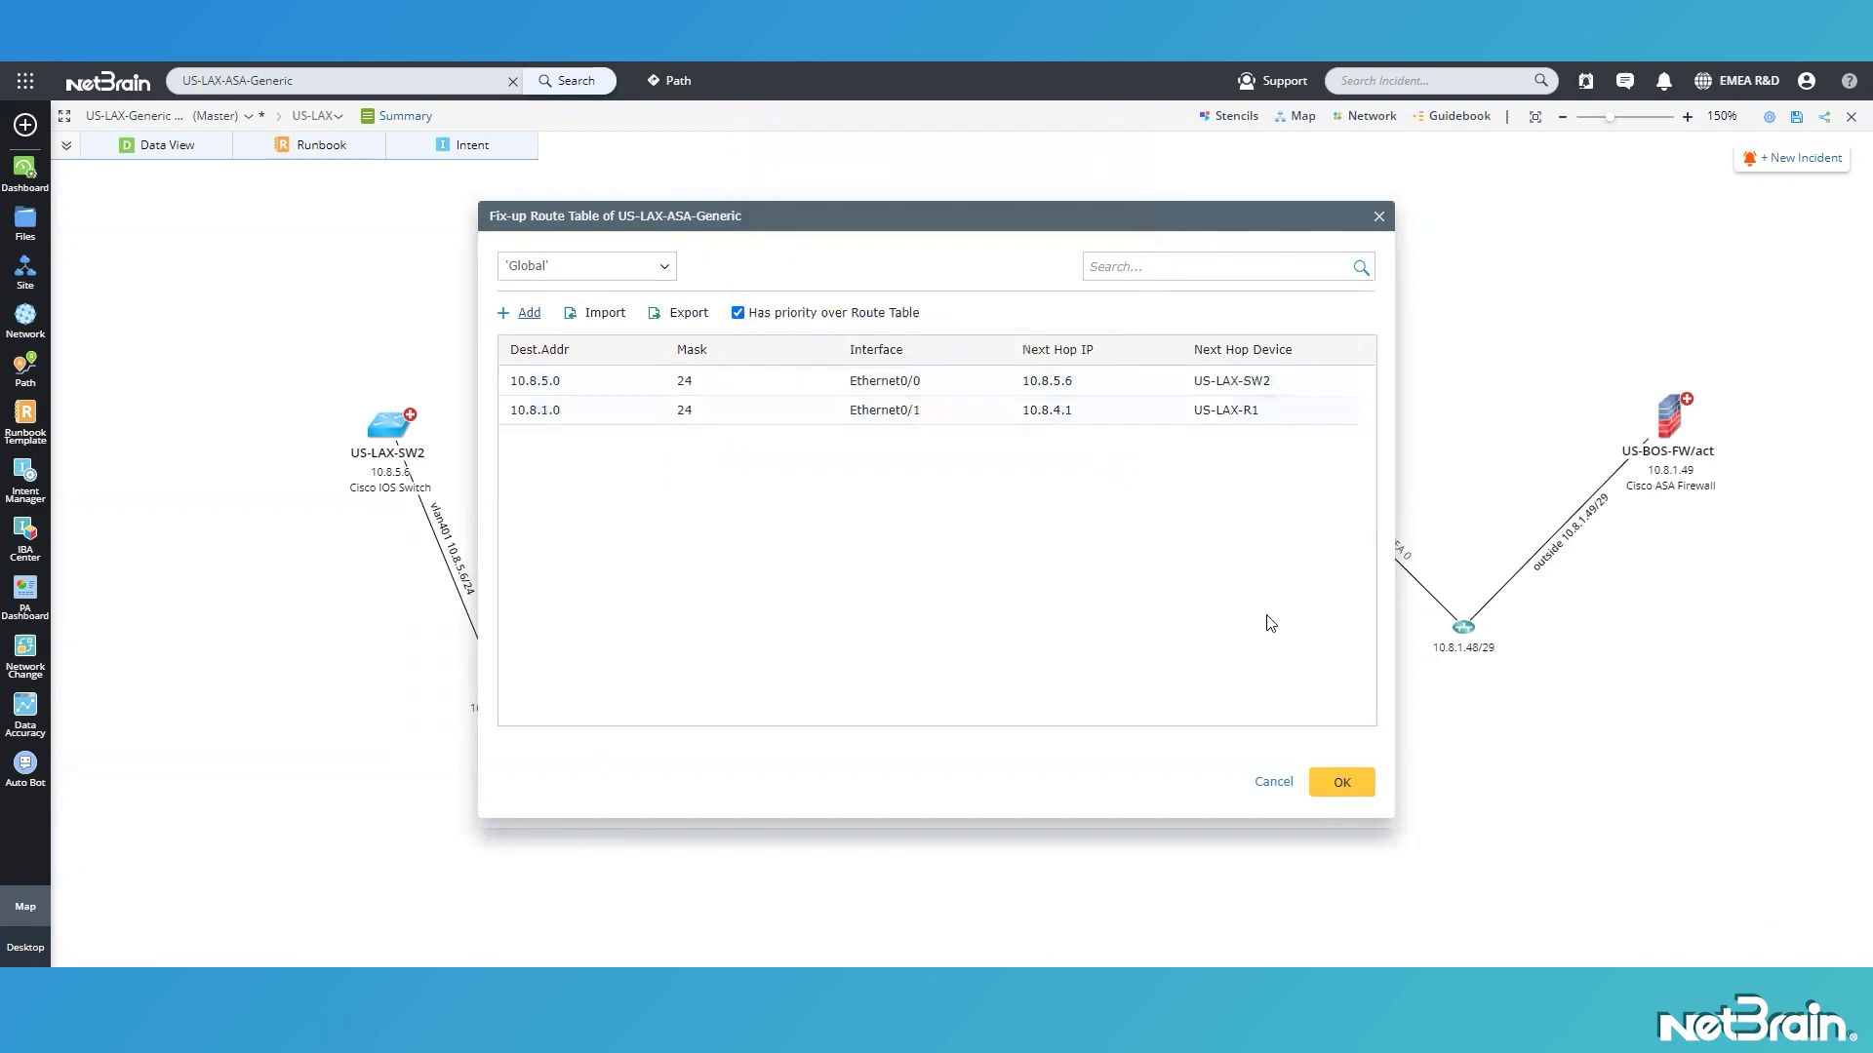
click(1332, 788)
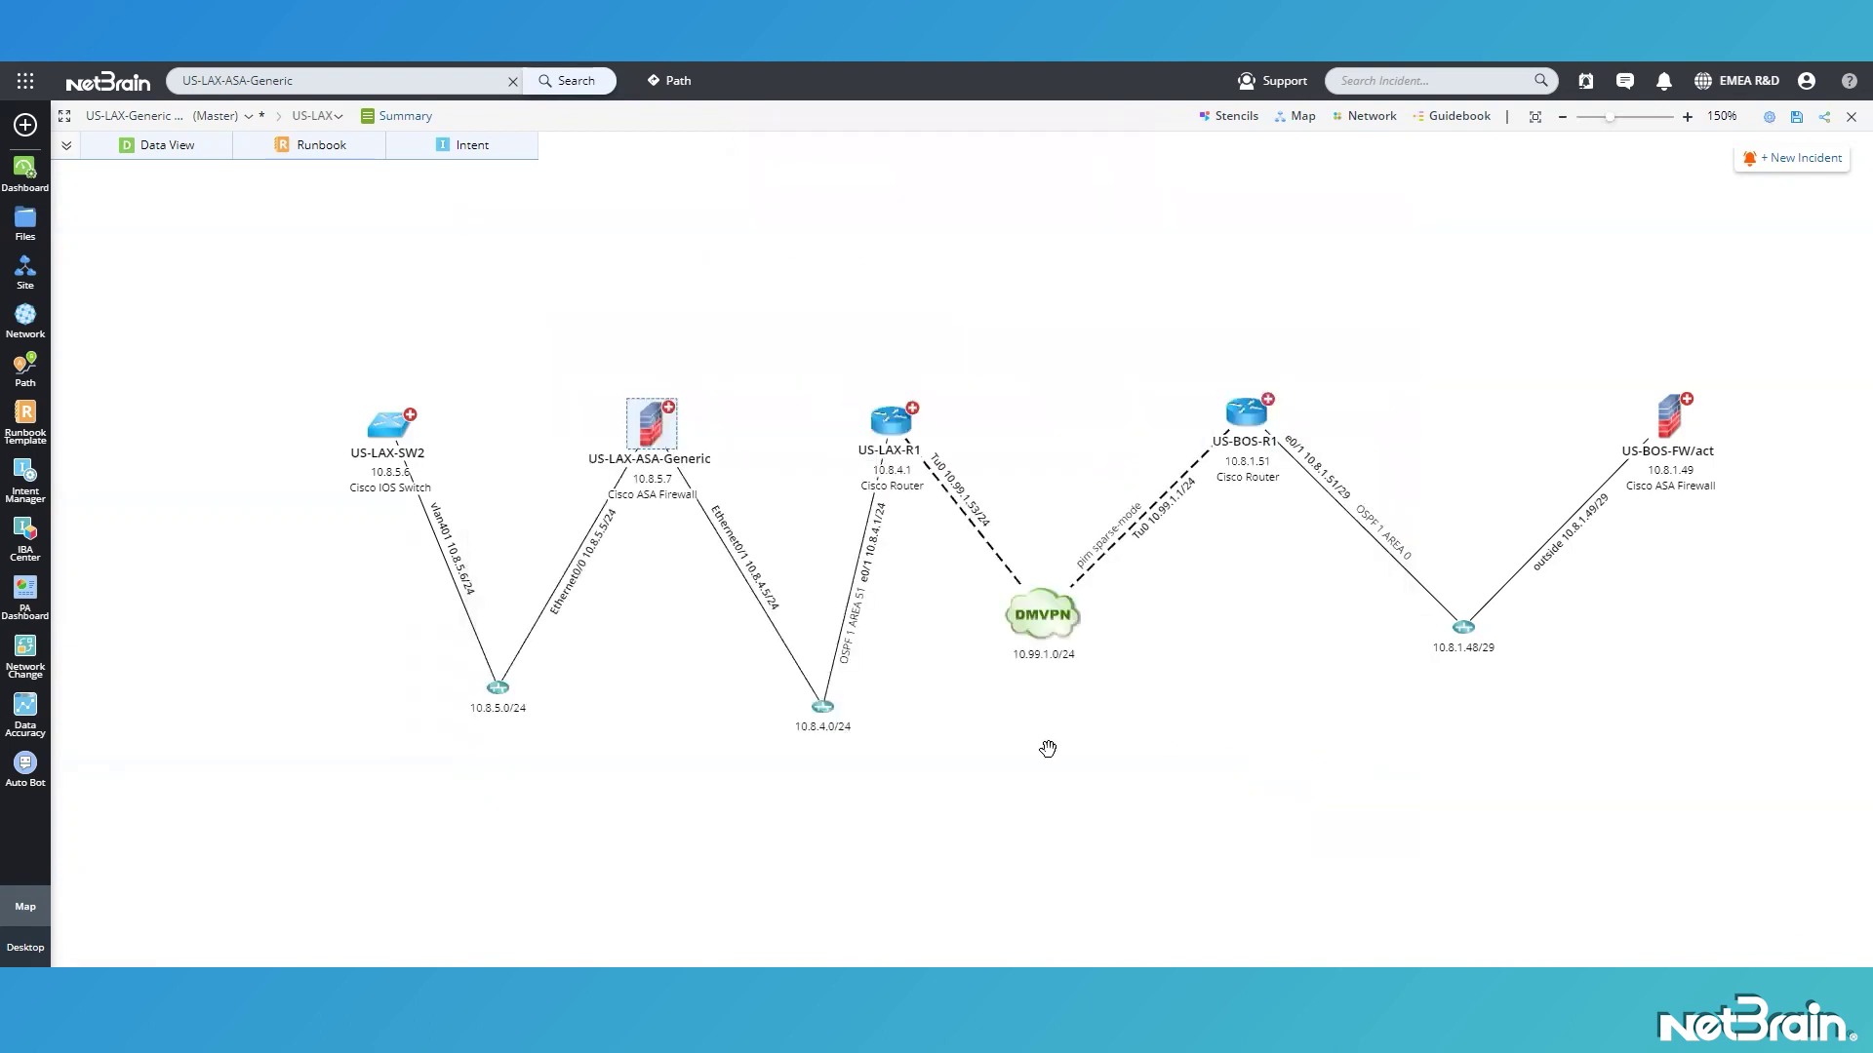